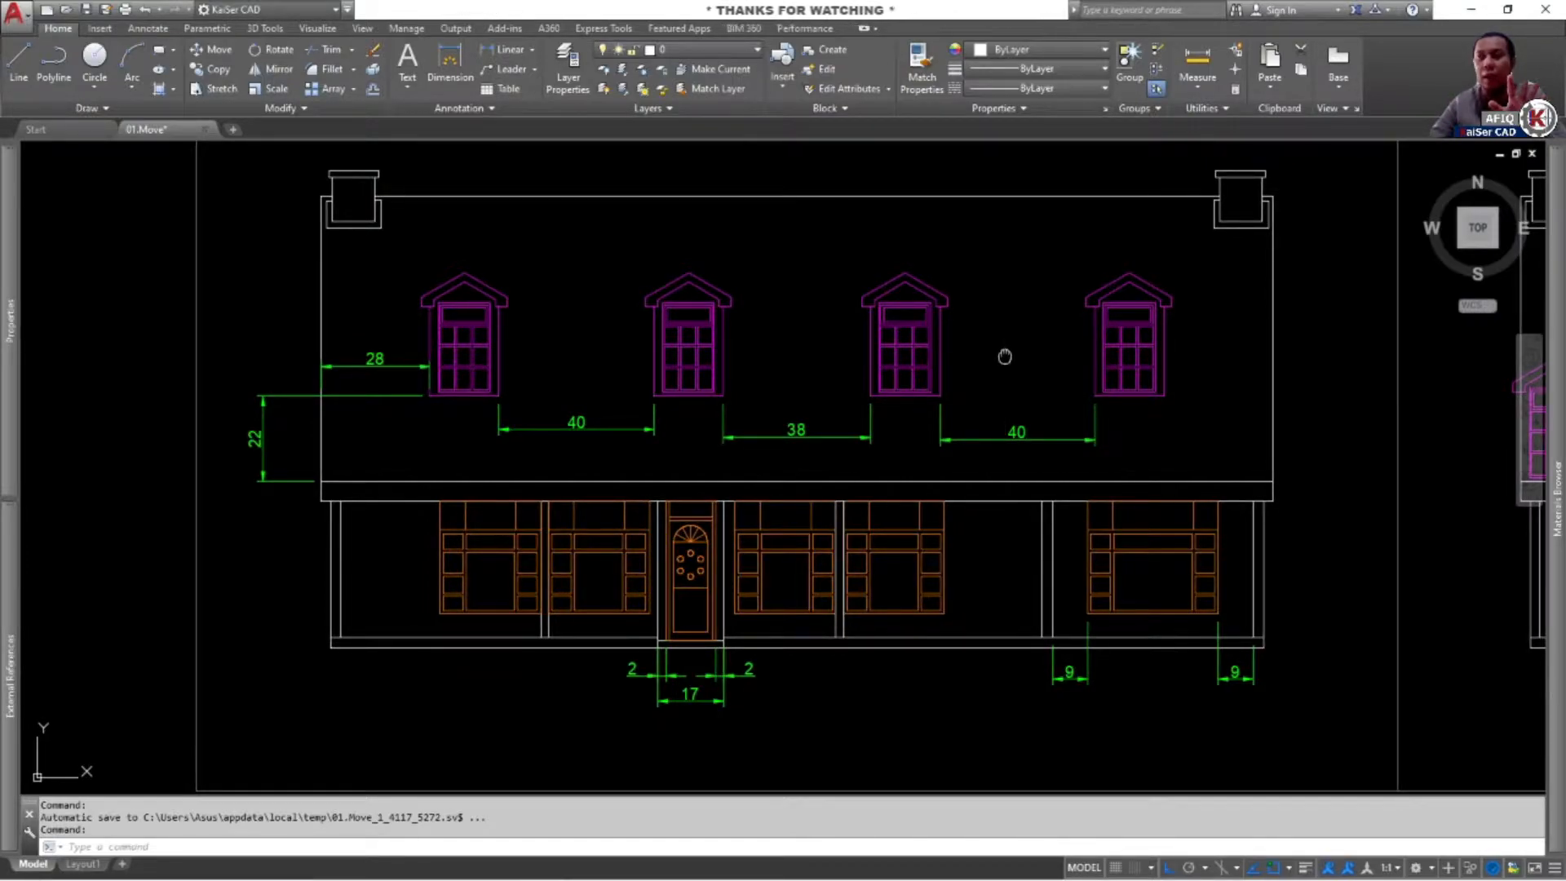
Examine the dimensioned QUESTION elevation and compare its door and window positions with the ANSWER elevation
{"action": "mouse_move", "coordinate": [1004, 356]}
{"action": "middle_mouse_down"}
{"action": "mouse_move", "coordinate": [332, 375]}
{"action": "mouse_move", "coordinate": [702, 364]}
{"action": "mouse_move", "coordinate": [391, 326]}
{"action": "mouse_move", "coordinate": [711, 350]}
{"action": "middle_mouse_up"}
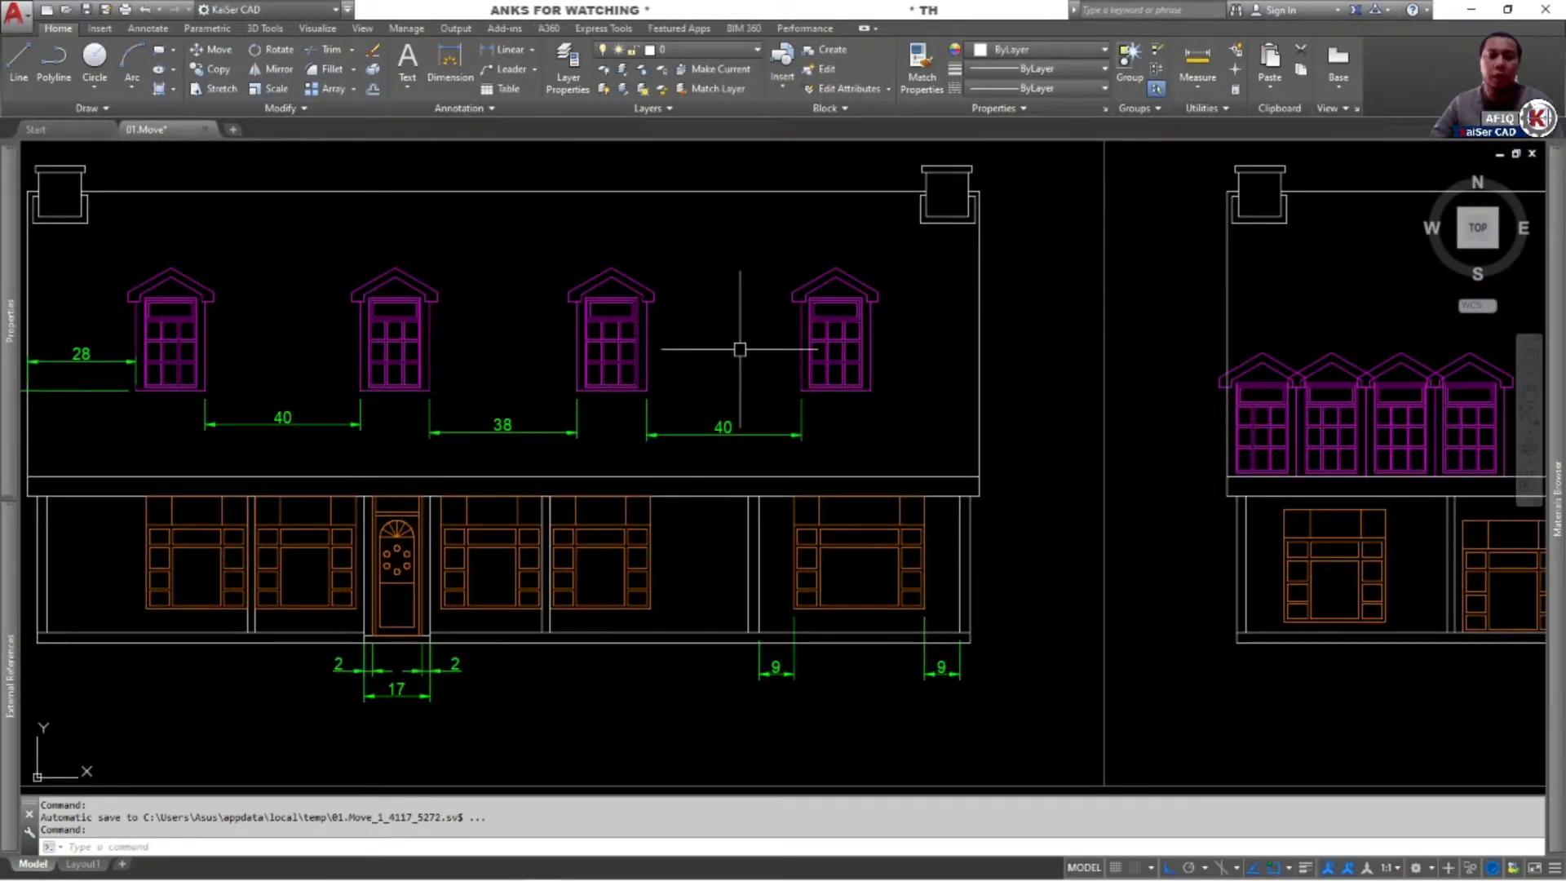
{"action": "mouse_move", "coordinate": [524, 339]}
{"action": "middle_mouse_down"}
{"action": "mouse_move", "coordinate": [736, 344]}
{"action": "mouse_move", "coordinate": [759, 391]}
{"action": "middle_mouse_up"}
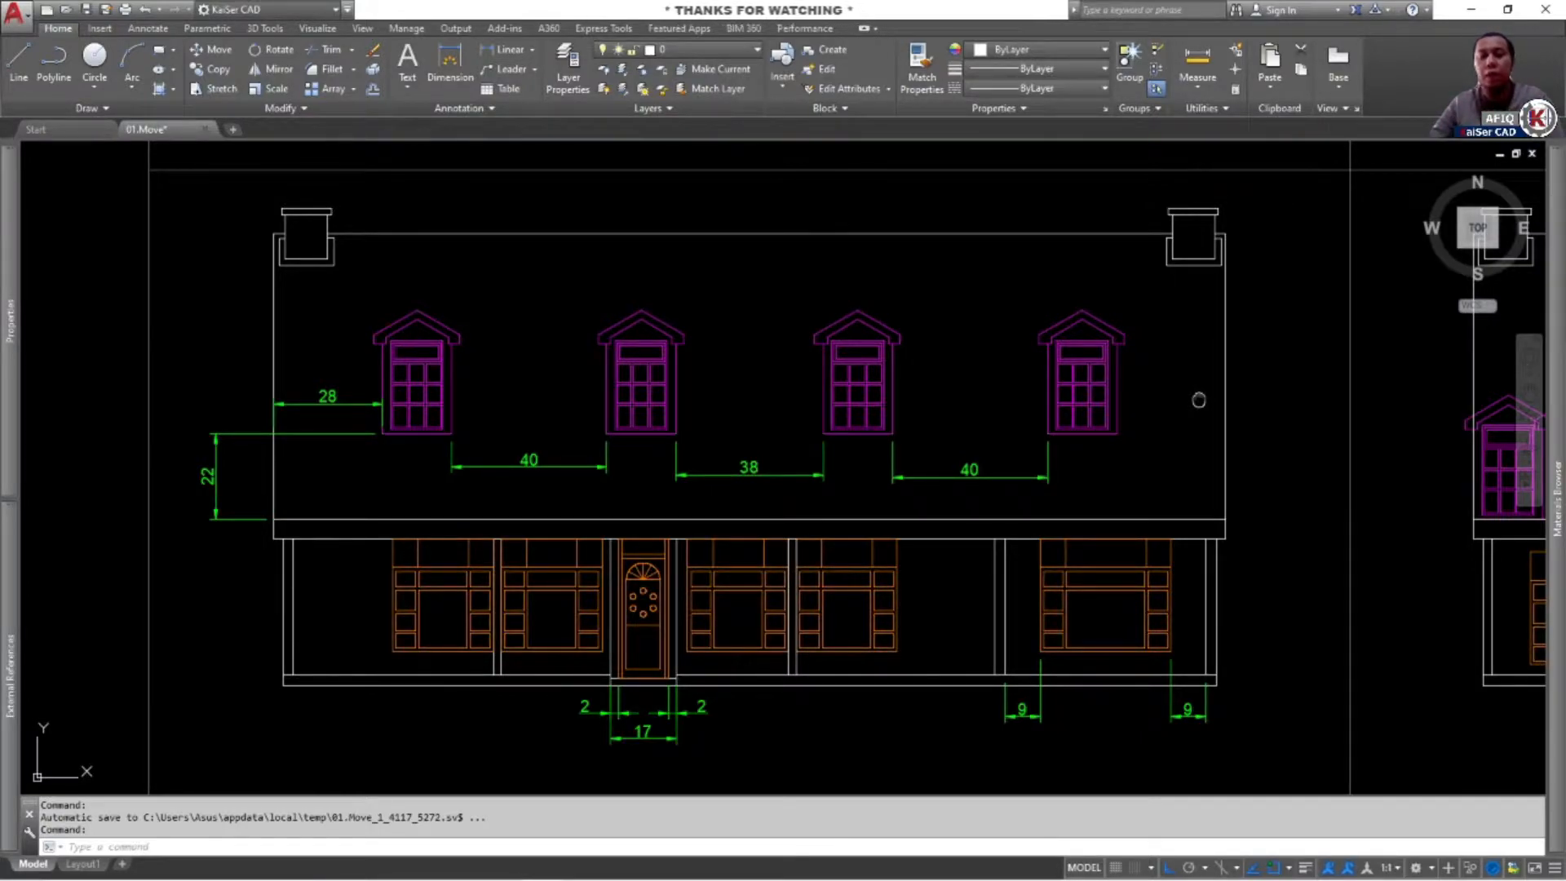
{"action": "scroll", "coordinate": [1199, 400], "scroll_direction": "up", "scroll_amount": 2}
{"action": "scroll", "coordinate": [1219, 396], "scroll_direction": "down", "scroll_amount": 2}
{"action": "mouse_move", "coordinate": [1261, 399]}
{"action": "middle_mouse_down"}
{"action": "mouse_move", "coordinate": [12, 402]}
{"action": "mouse_move", "coordinate": [125, 409]}
{"action": "middle_mouse_up"}
{"action": "mouse_move", "coordinate": [1113, 436]}
{"action": "middle_mouse_down"}
{"action": "mouse_move", "coordinate": [497, 437]}
{"action": "mouse_move", "coordinate": [1146, 436]}
{"action": "mouse_move", "coordinate": [584, 426]}
{"action": "mouse_move", "coordinate": [1360, 454]}
{"action": "mouse_move", "coordinate": [1097, 424]}
{"action": "mouse_move", "coordinate": [831, 480]}
{"action": "mouse_move", "coordinate": [1066, 443]}
{"action": "mouse_move", "coordinate": [1122, 451]}
{"action": "middle_mouse_up"}
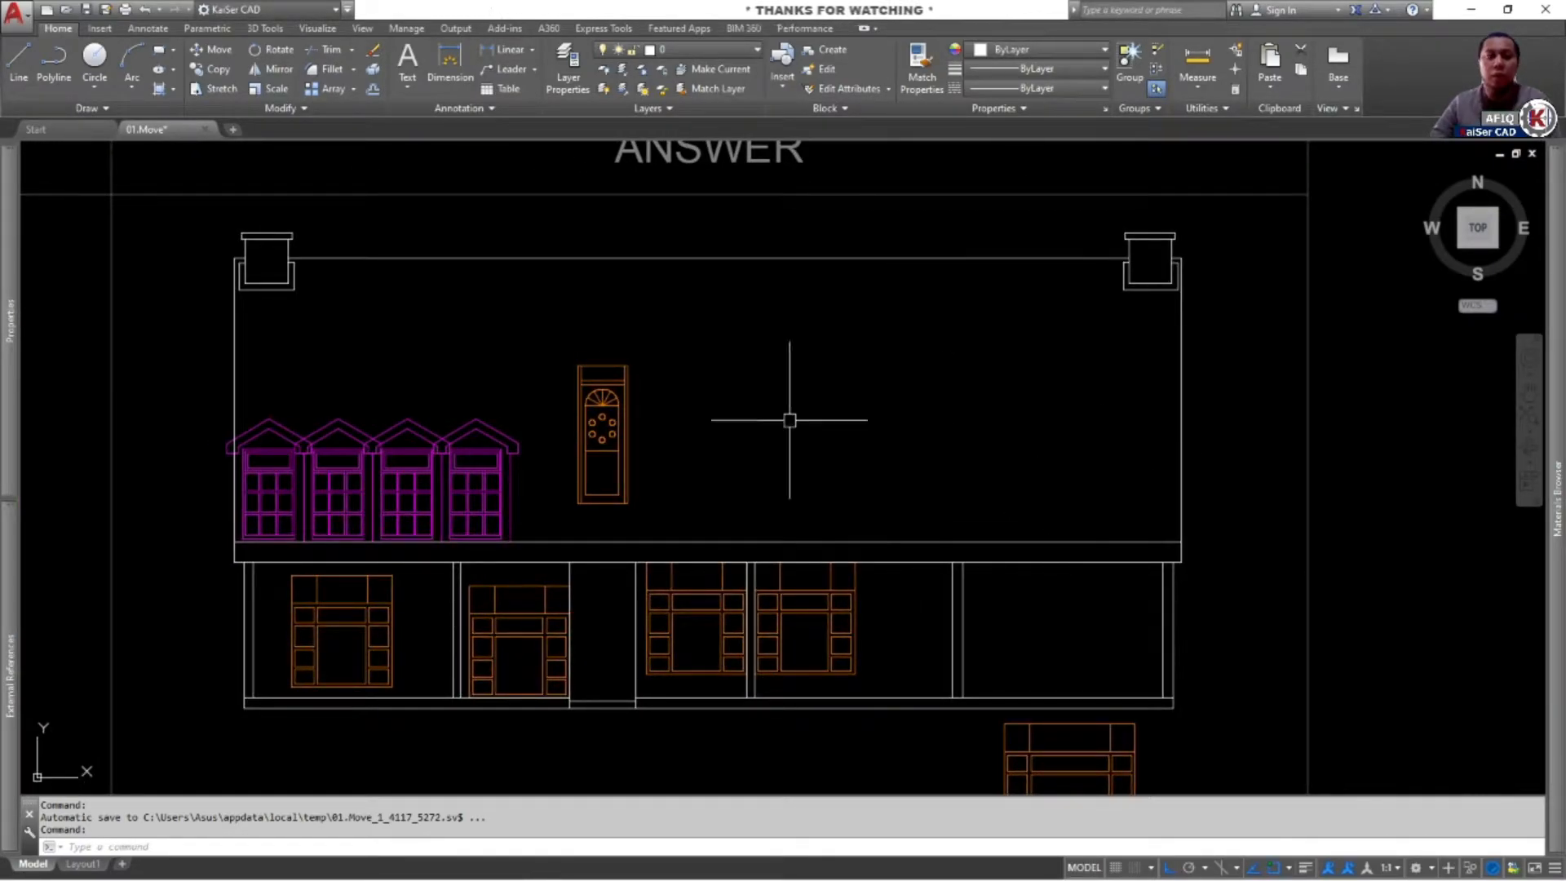
{"action": "middle_click_drag", "start_coordinate": [520, 437], "coordinate": [775, 399]}
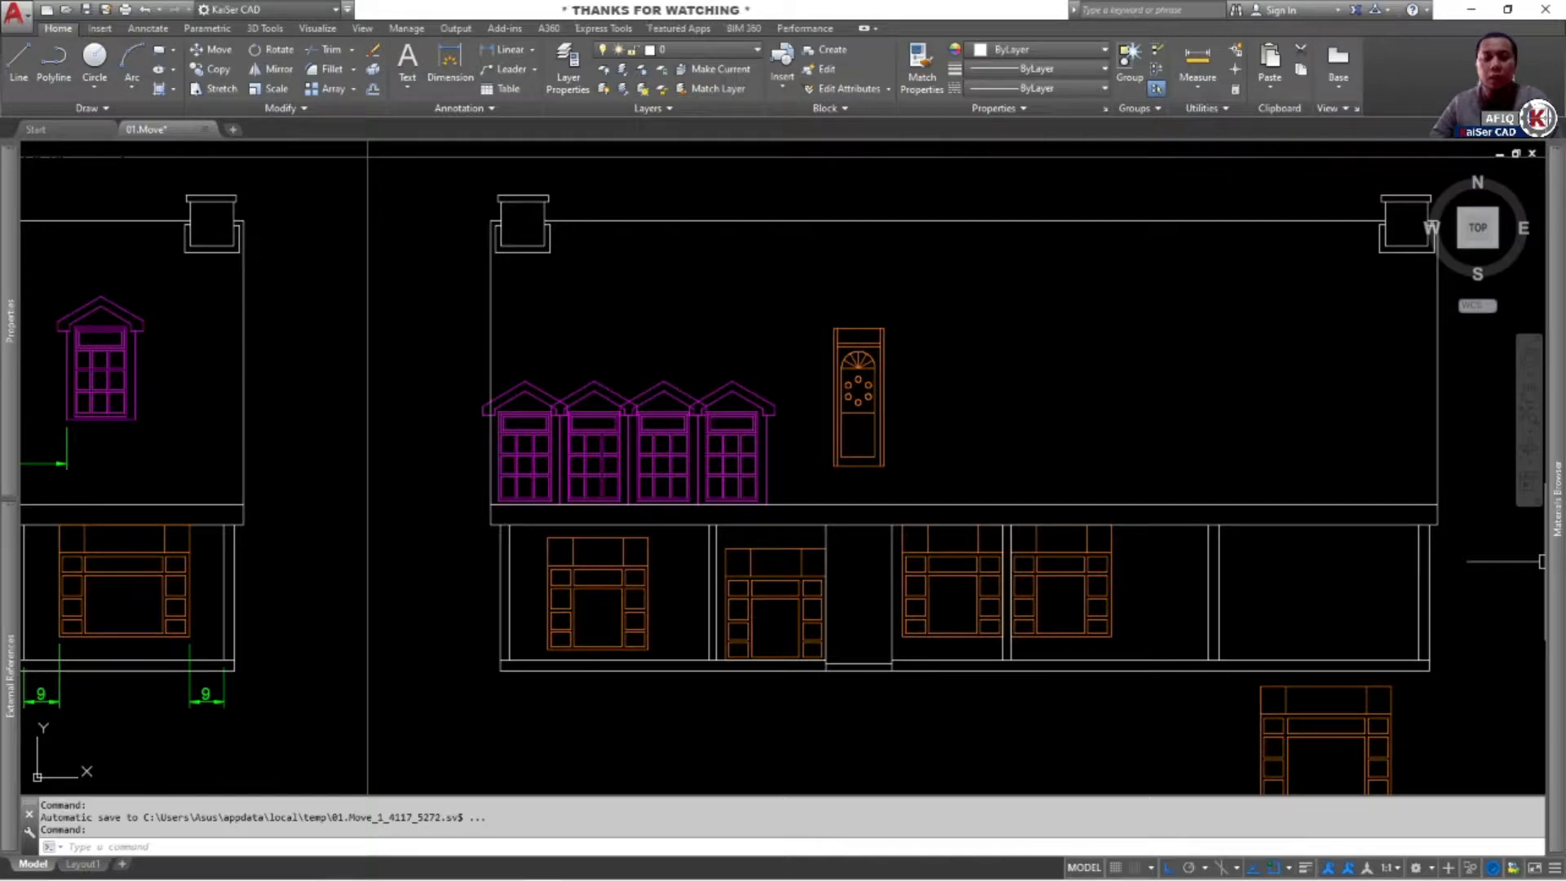
{"action": "mouse_move", "coordinate": [511, 511]}
{"action": "middle_mouse_down"}
{"action": "mouse_move", "coordinate": [903, 415]}
{"action": "mouse_move", "coordinate": [1226, 362]}
{"action": "middle_mouse_up"}
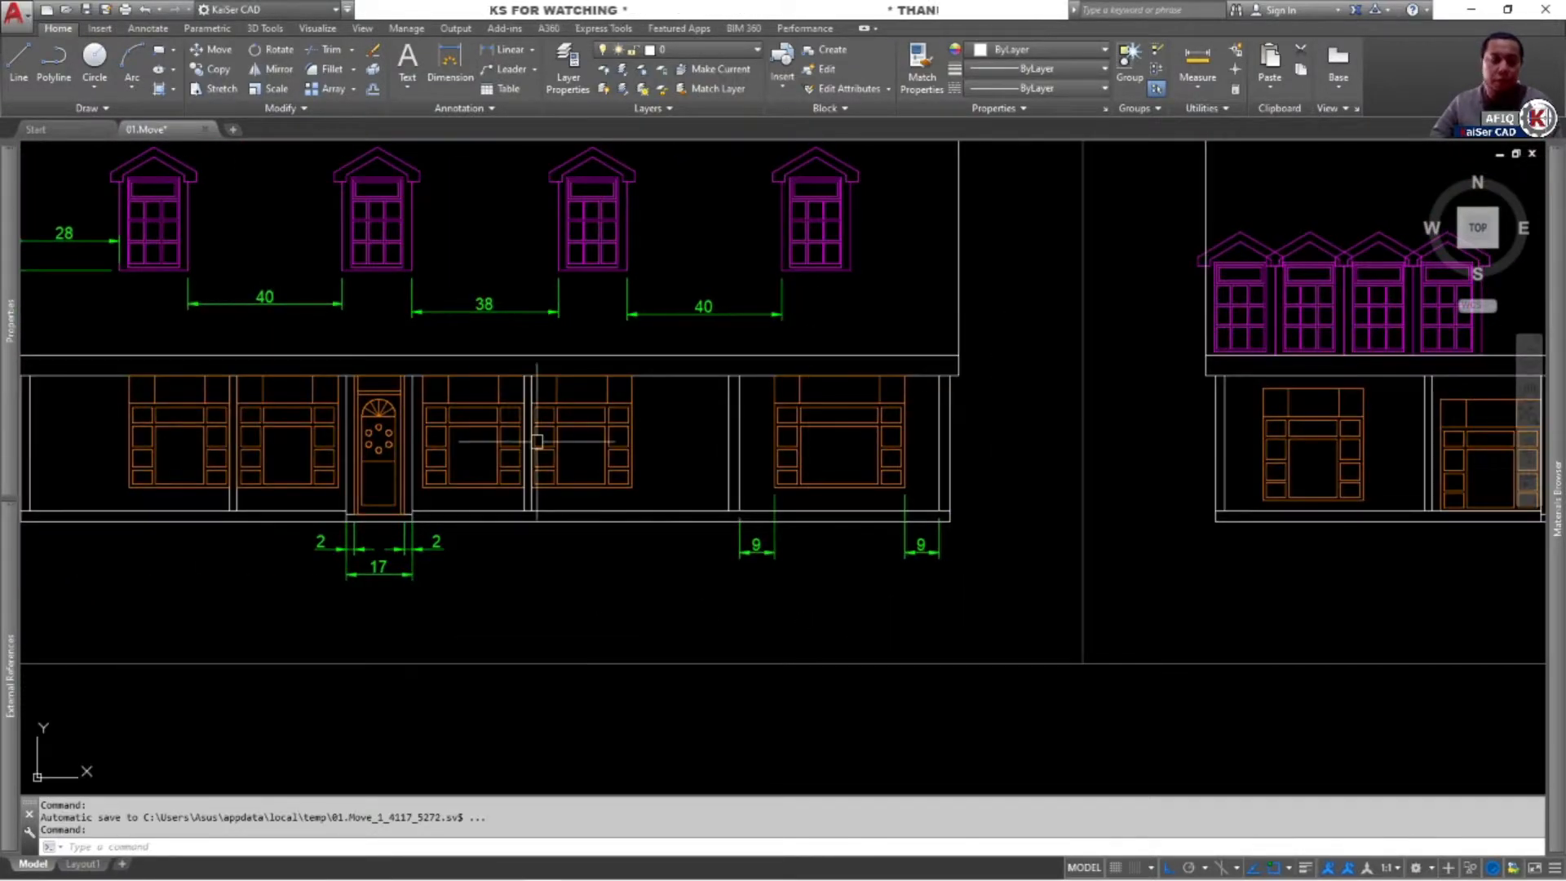
{"action": "scroll", "coordinate": [463, 446], "scroll_direction": "down", "scroll_amount": 3}
{"action": "scroll", "coordinate": [540, 471], "scroll_direction": "up", "scroll_amount": 1}
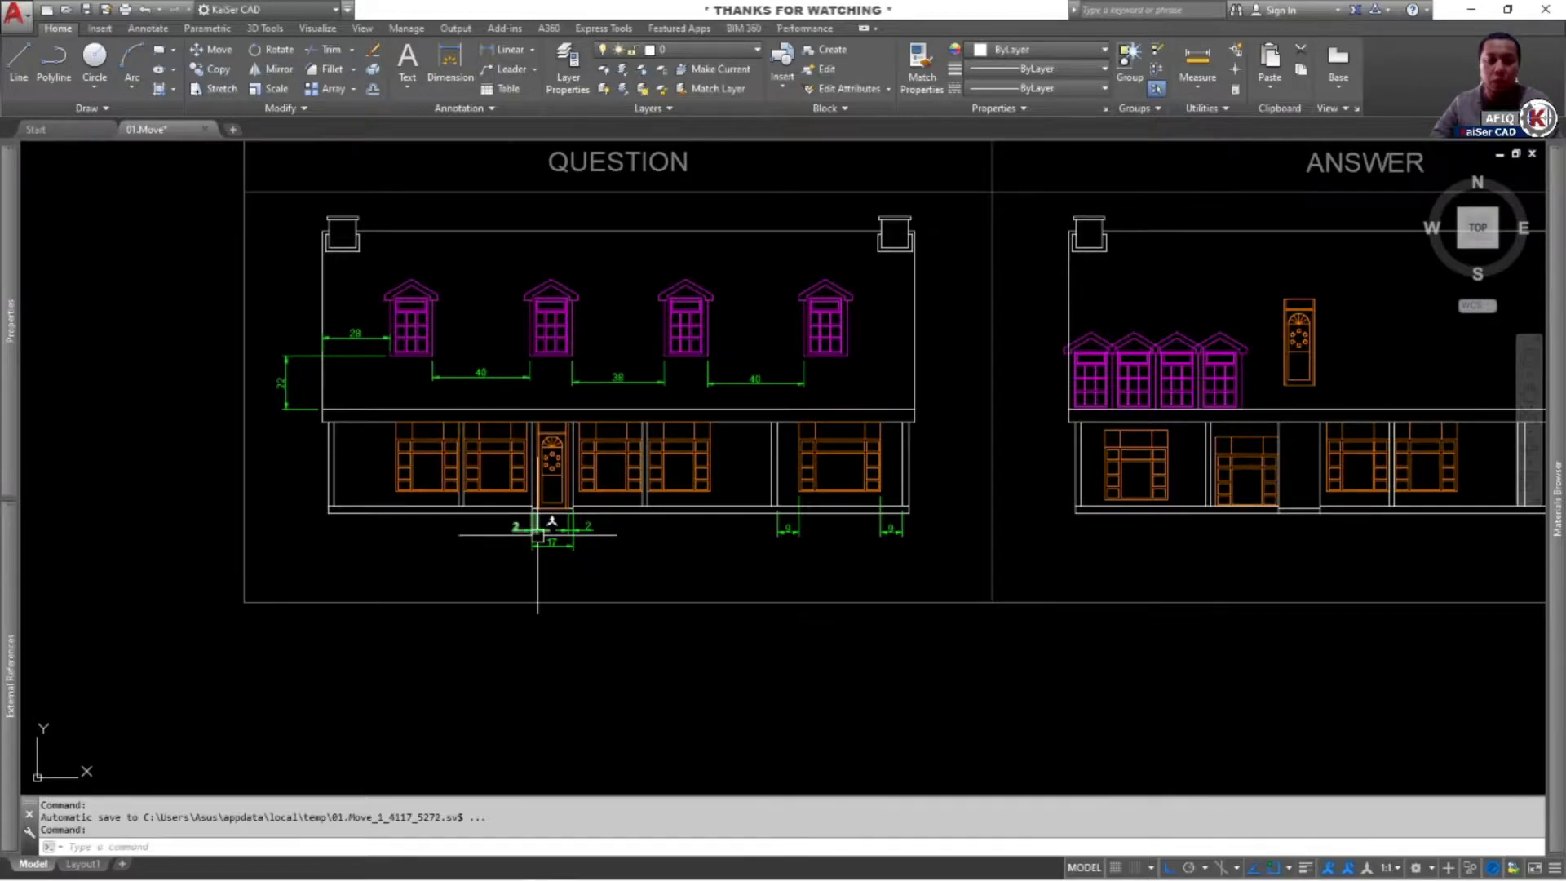
{"action": "scroll", "coordinate": [517, 528], "scroll_direction": "up", "scroll_amount": 4}
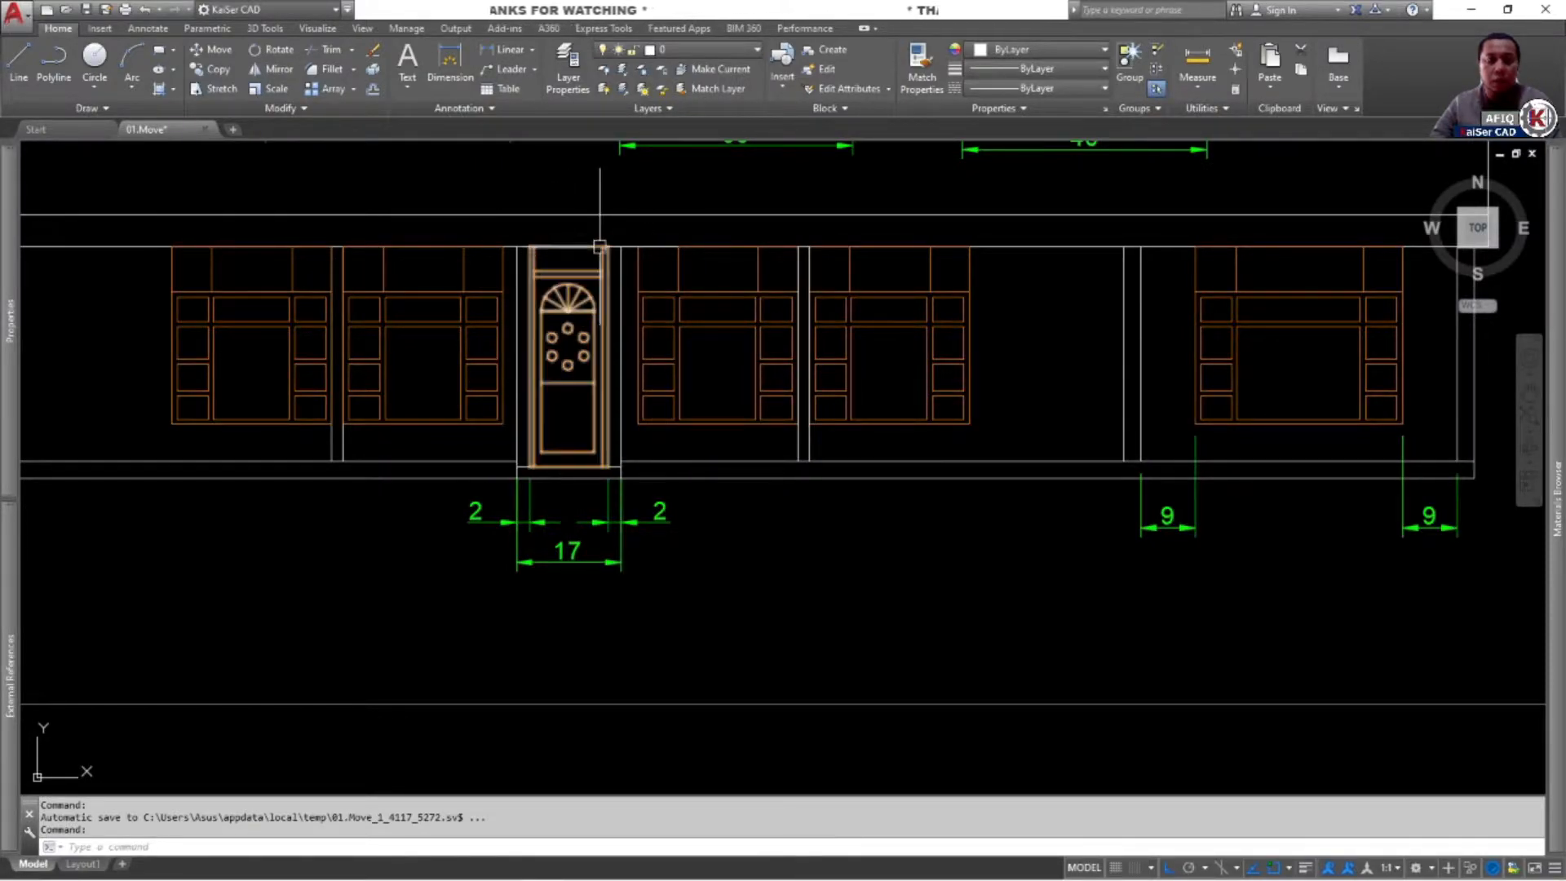
{"action": "scroll", "coordinate": [575, 434], "scroll_direction": "down", "scroll_amount": 2}
{"action": "middle_click_drag", "start_coordinate": [486, 441], "coordinate": [214, 427]}
{"action": "middle_click_drag", "start_coordinate": [1174, 341], "coordinate": [374, 395]}
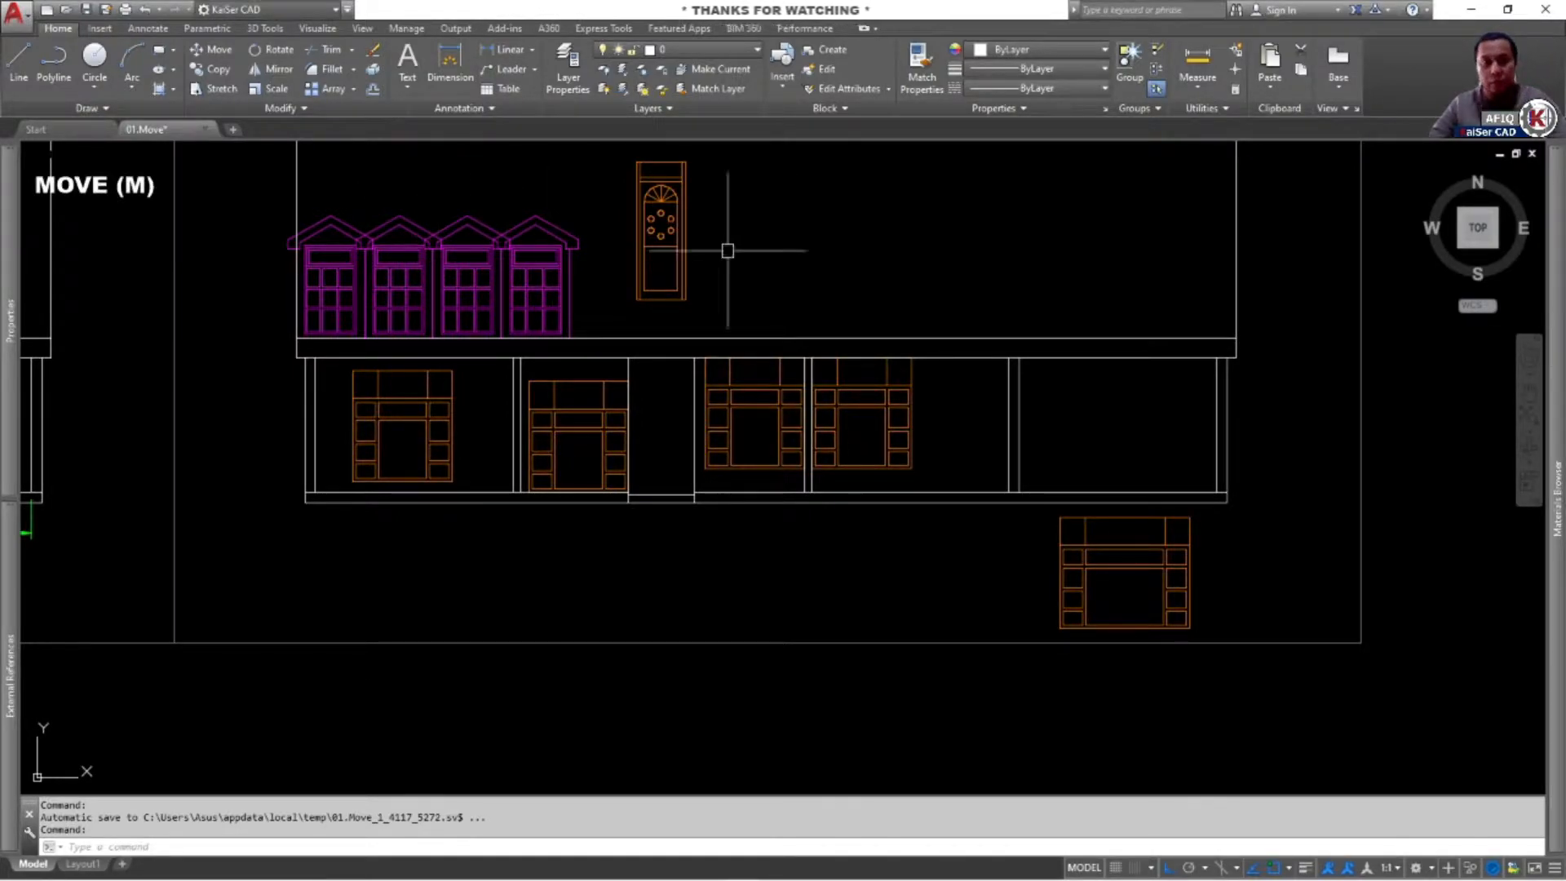
Move the arched door in the ANSWER elevation from its bottom-edge midpoint to the midpoint of the door opening's threshold
{"action": "middle_click_drag", "start_coordinate": [913, 279], "coordinate": [992, 308]}
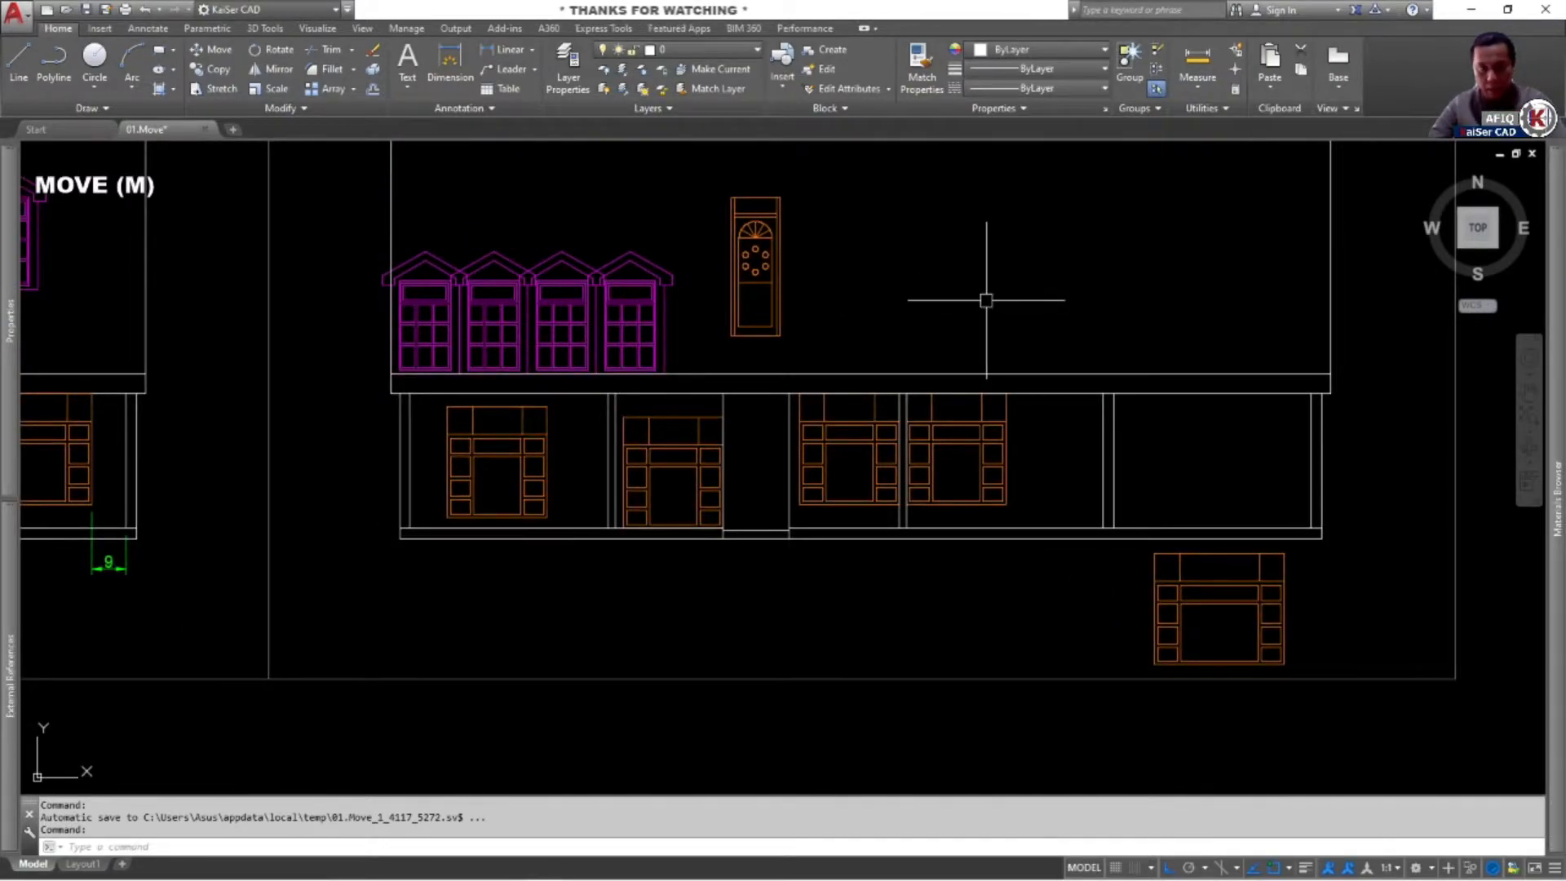
{"action": "type", "text": "M"}
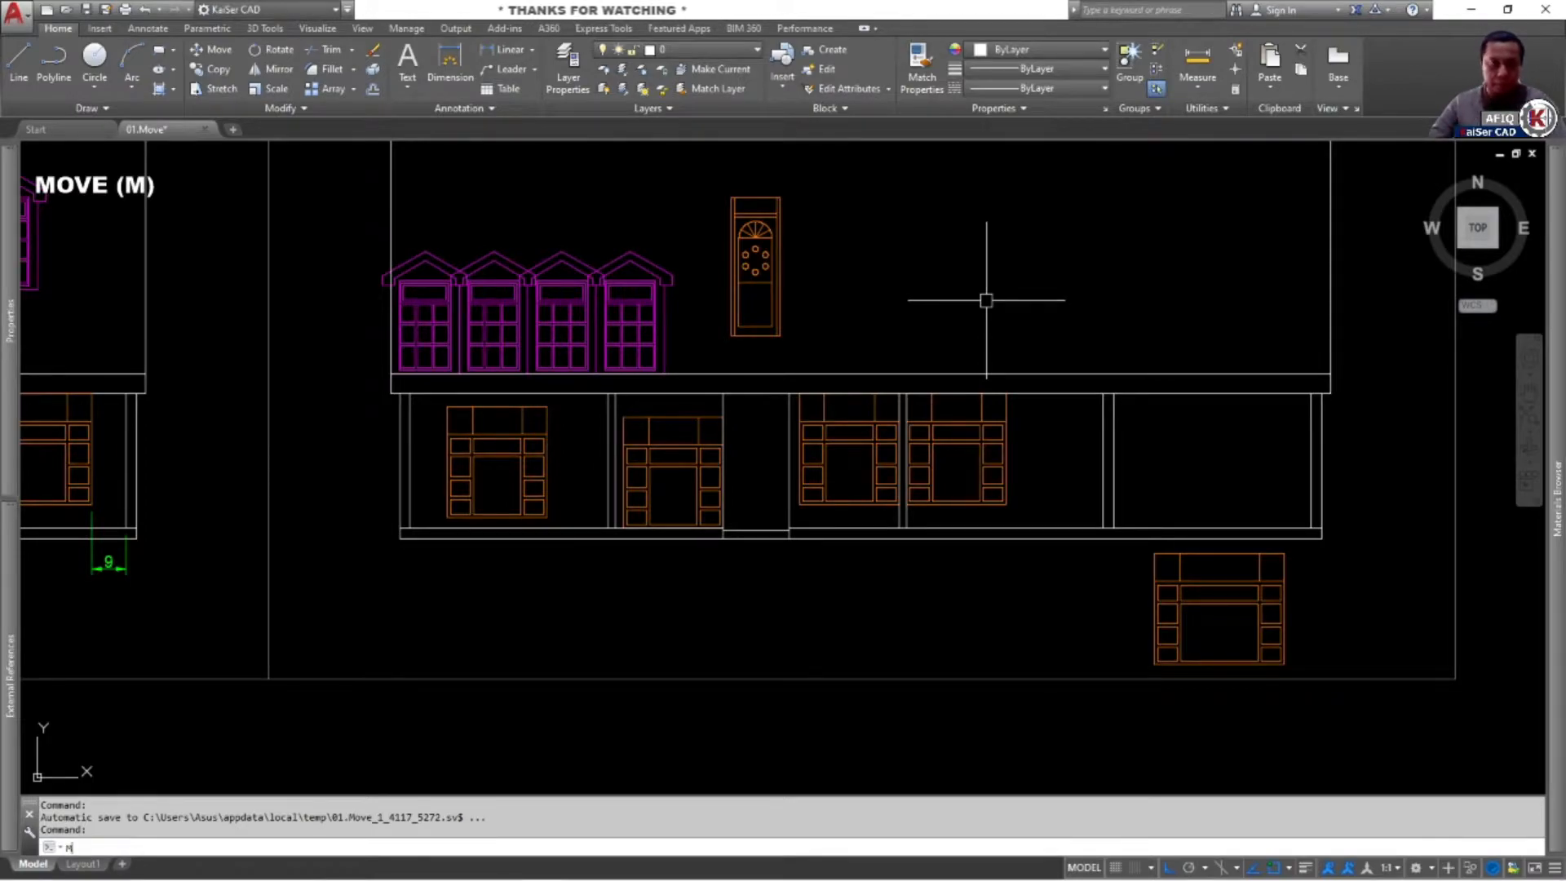
{"action": "key", "text": "Return"}
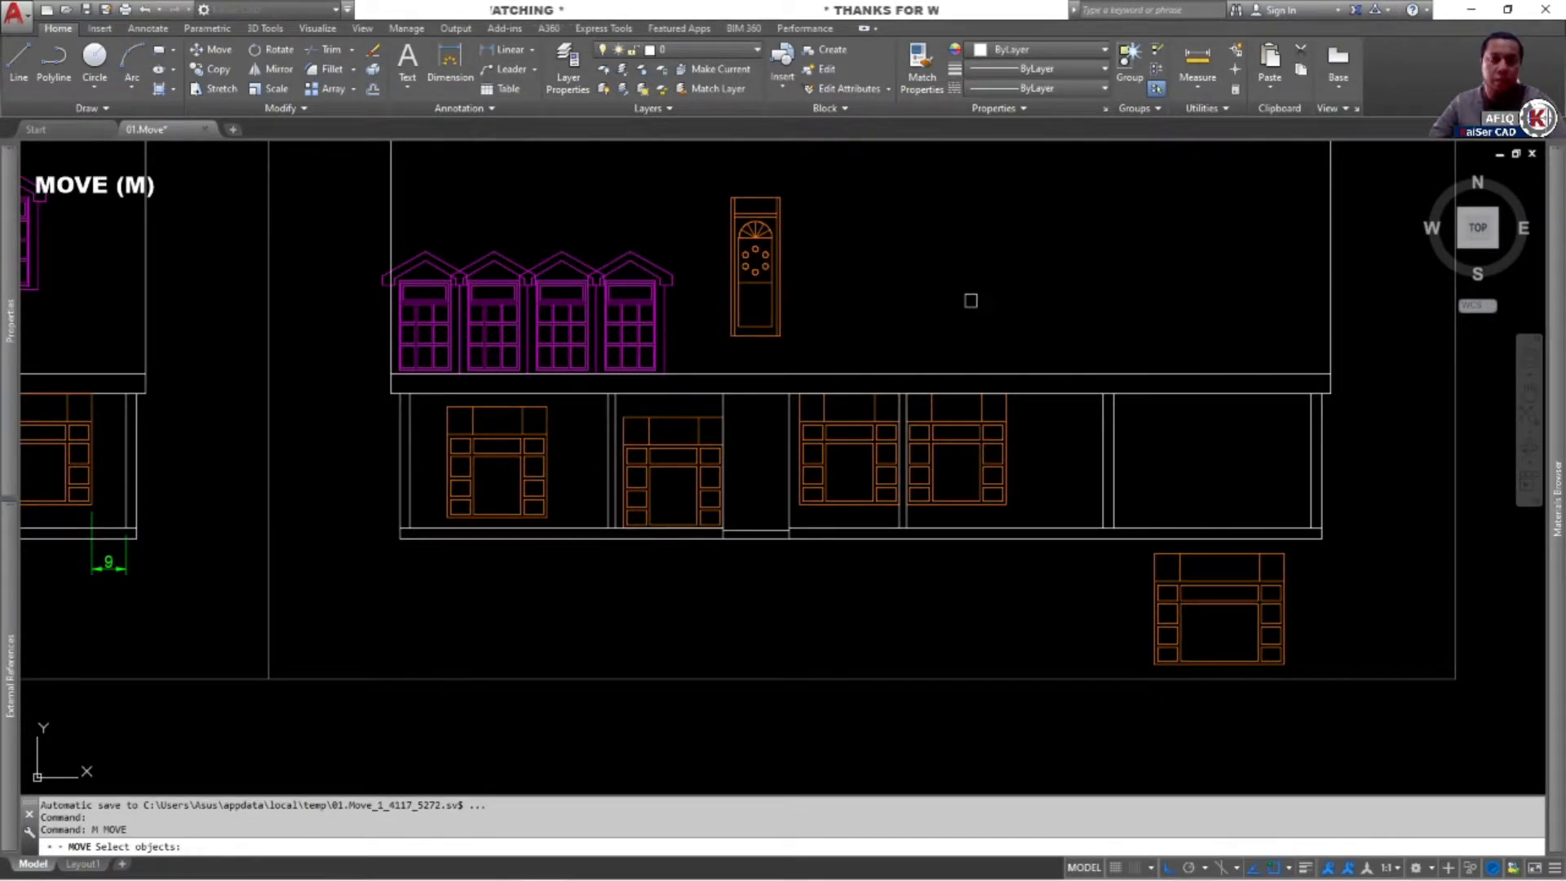
{"action": "left_click", "coordinate": [681, 175]}
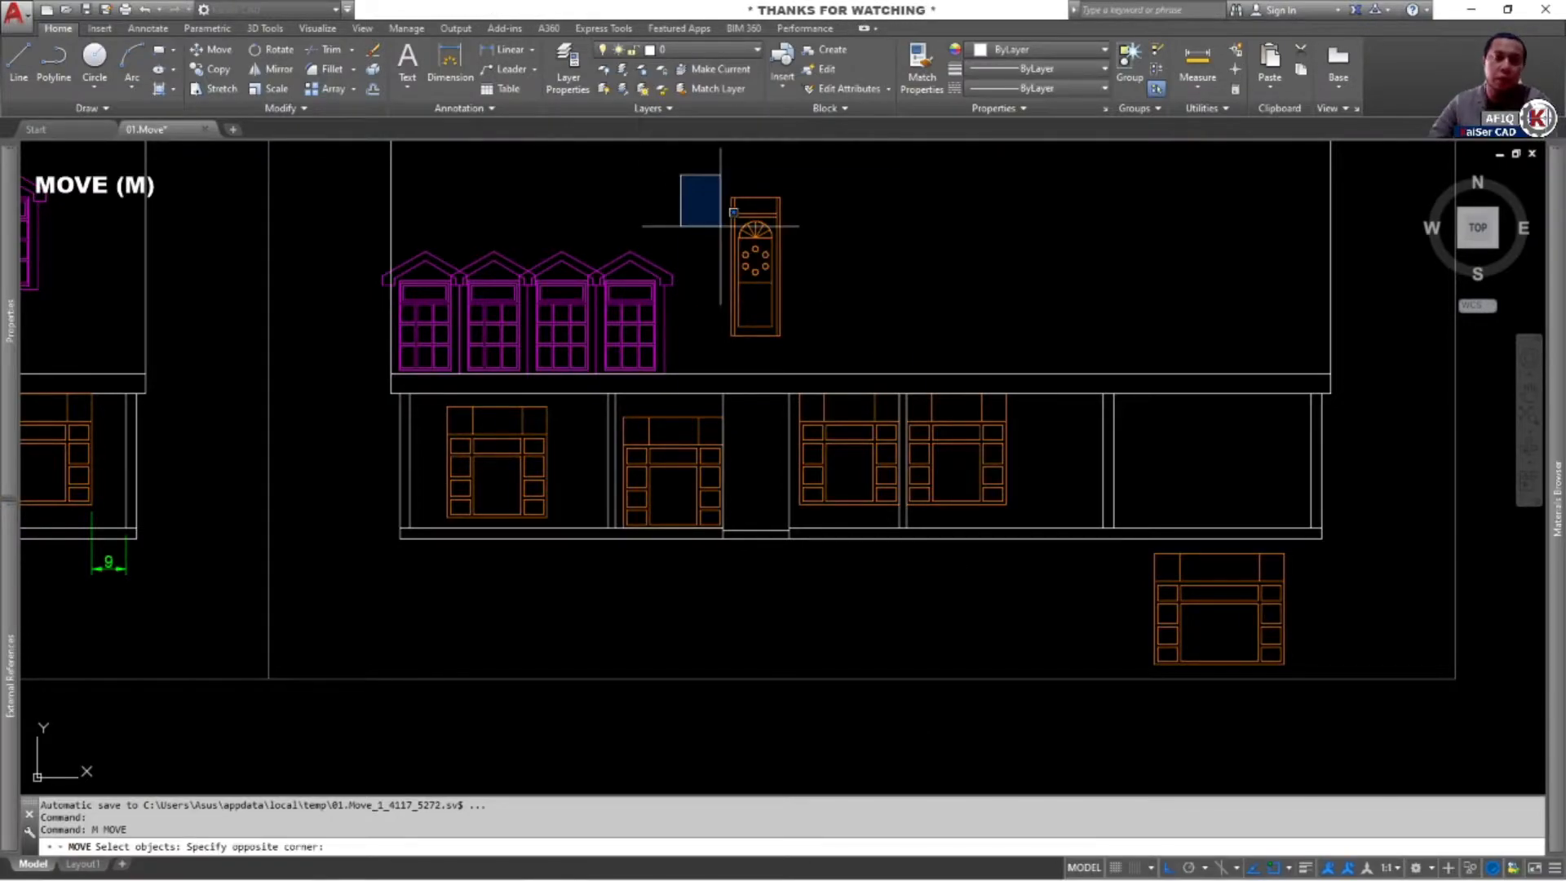
{"action": "left_click", "coordinate": [925, 369]}
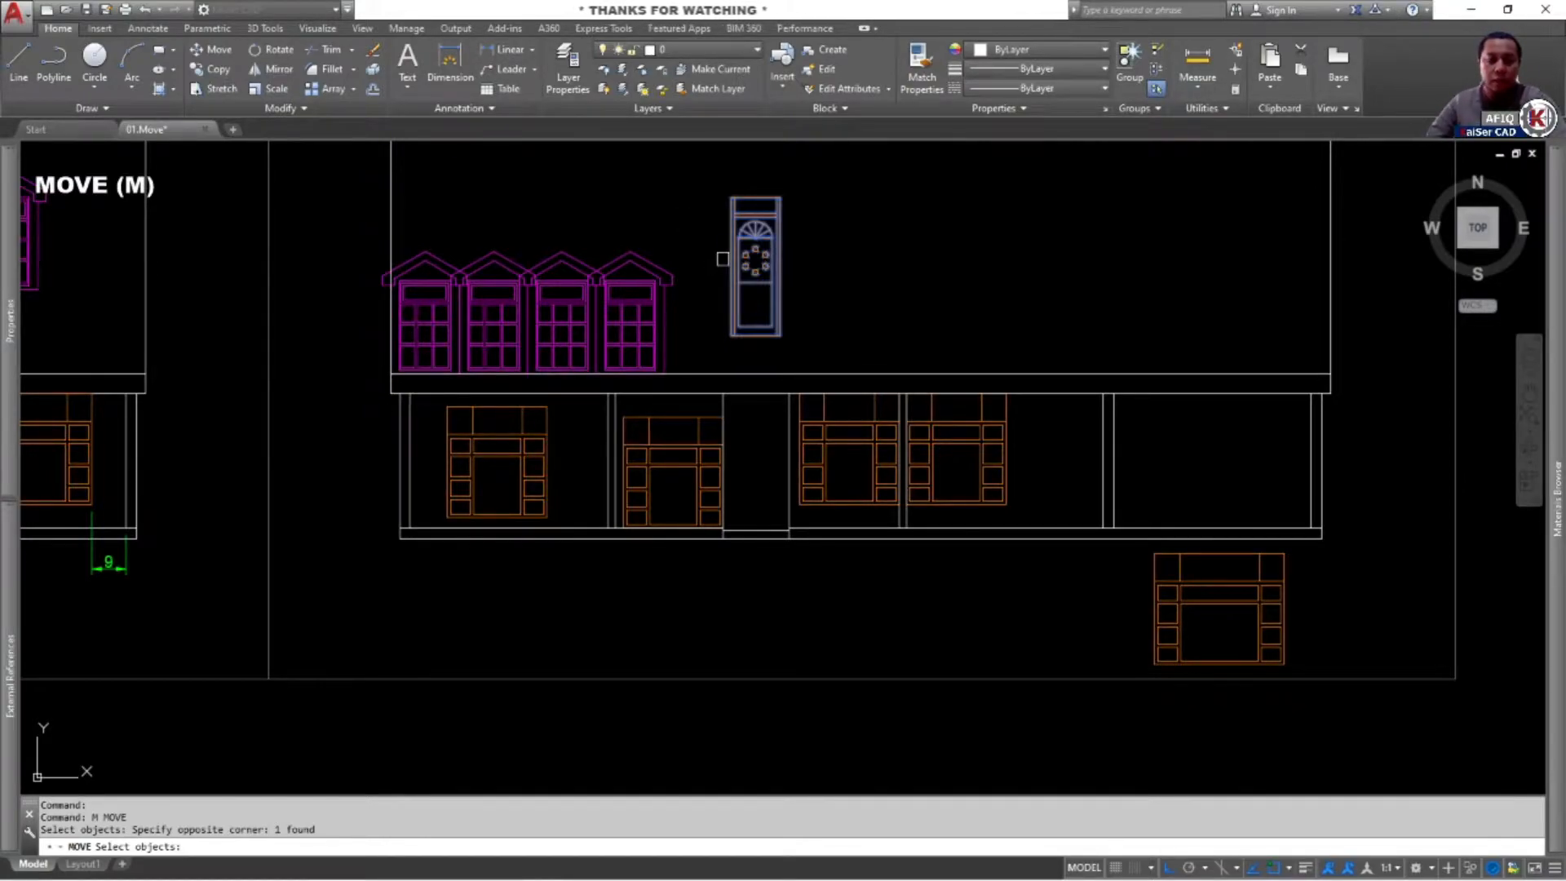
{"action": "key", "text": "Return"}
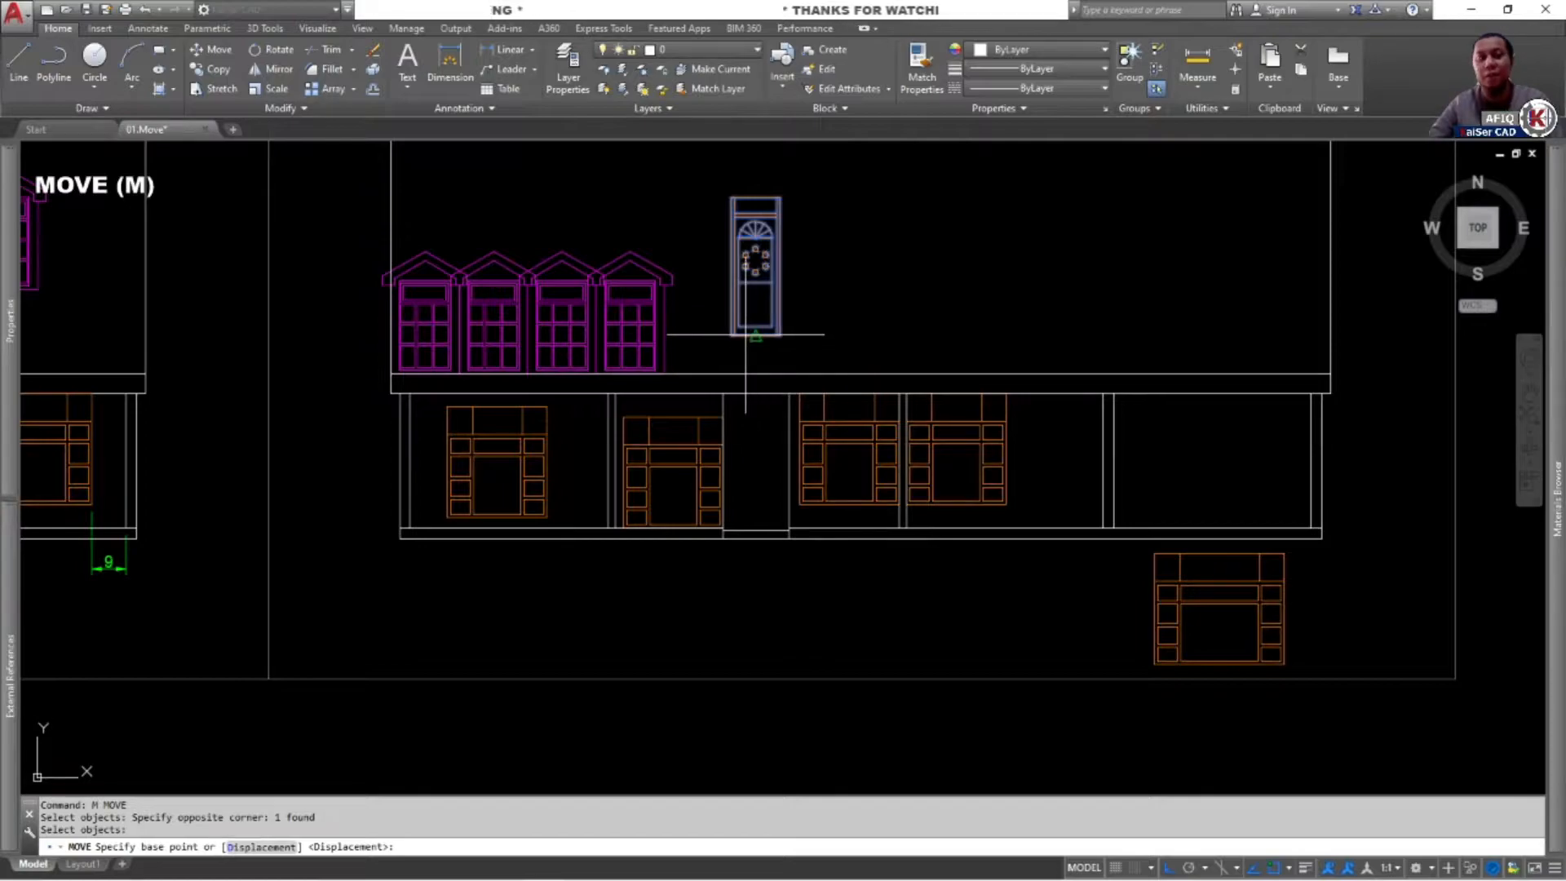
{"action": "scroll", "coordinate": [771, 367], "scroll_direction": "up", "scroll_amount": 2}
{"action": "middle_click_drag", "start_coordinate": [774, 367], "coordinate": [820, 517]}
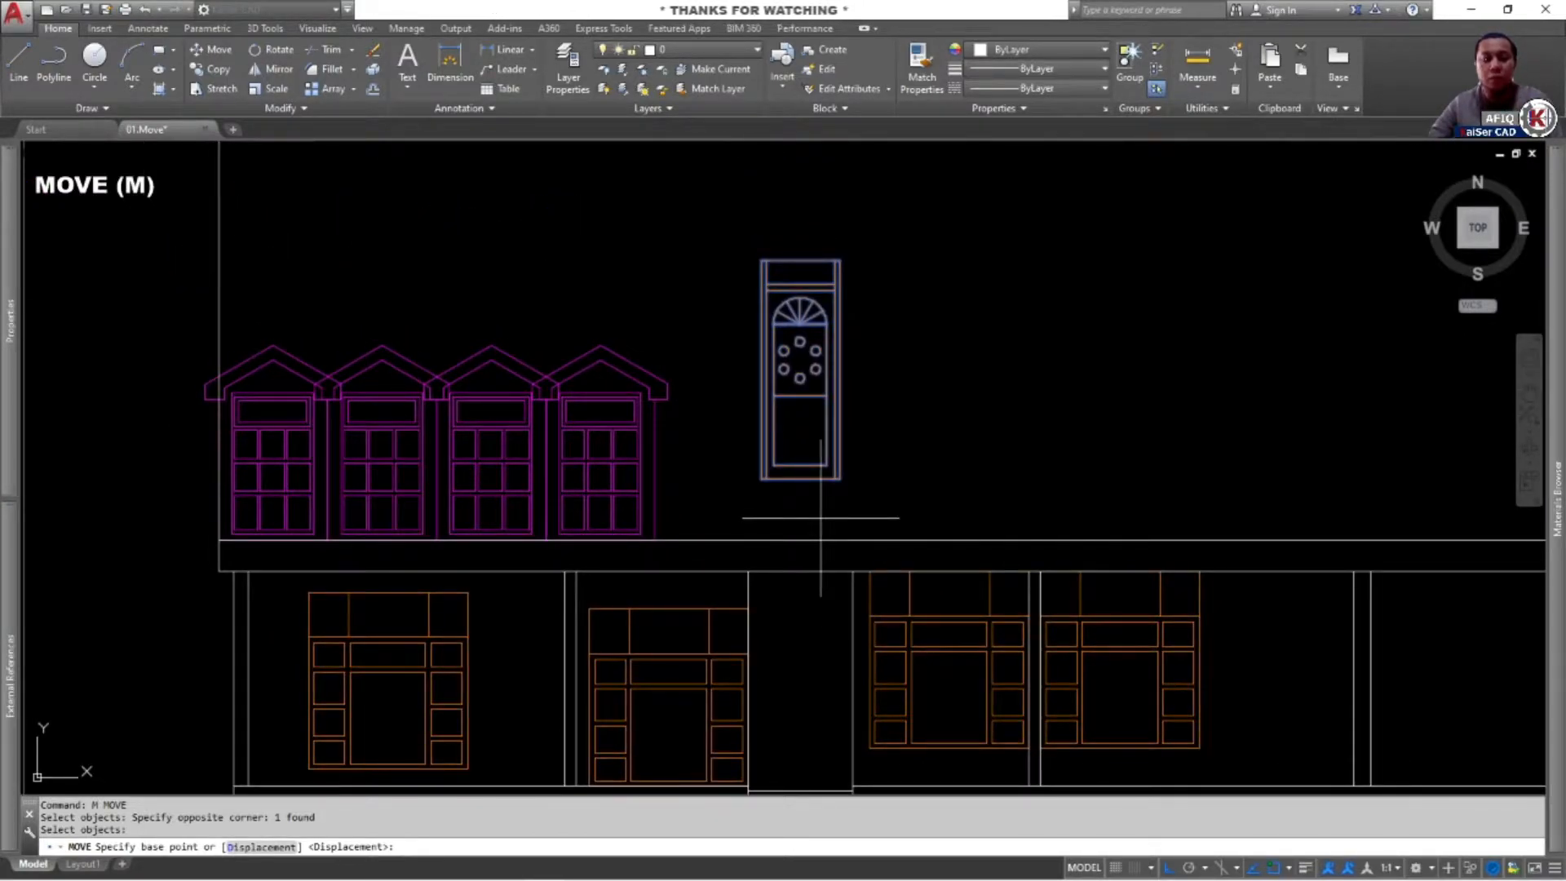
{"action": "scroll", "coordinate": [806, 504], "scroll_direction": "up", "scroll_amount": 3}
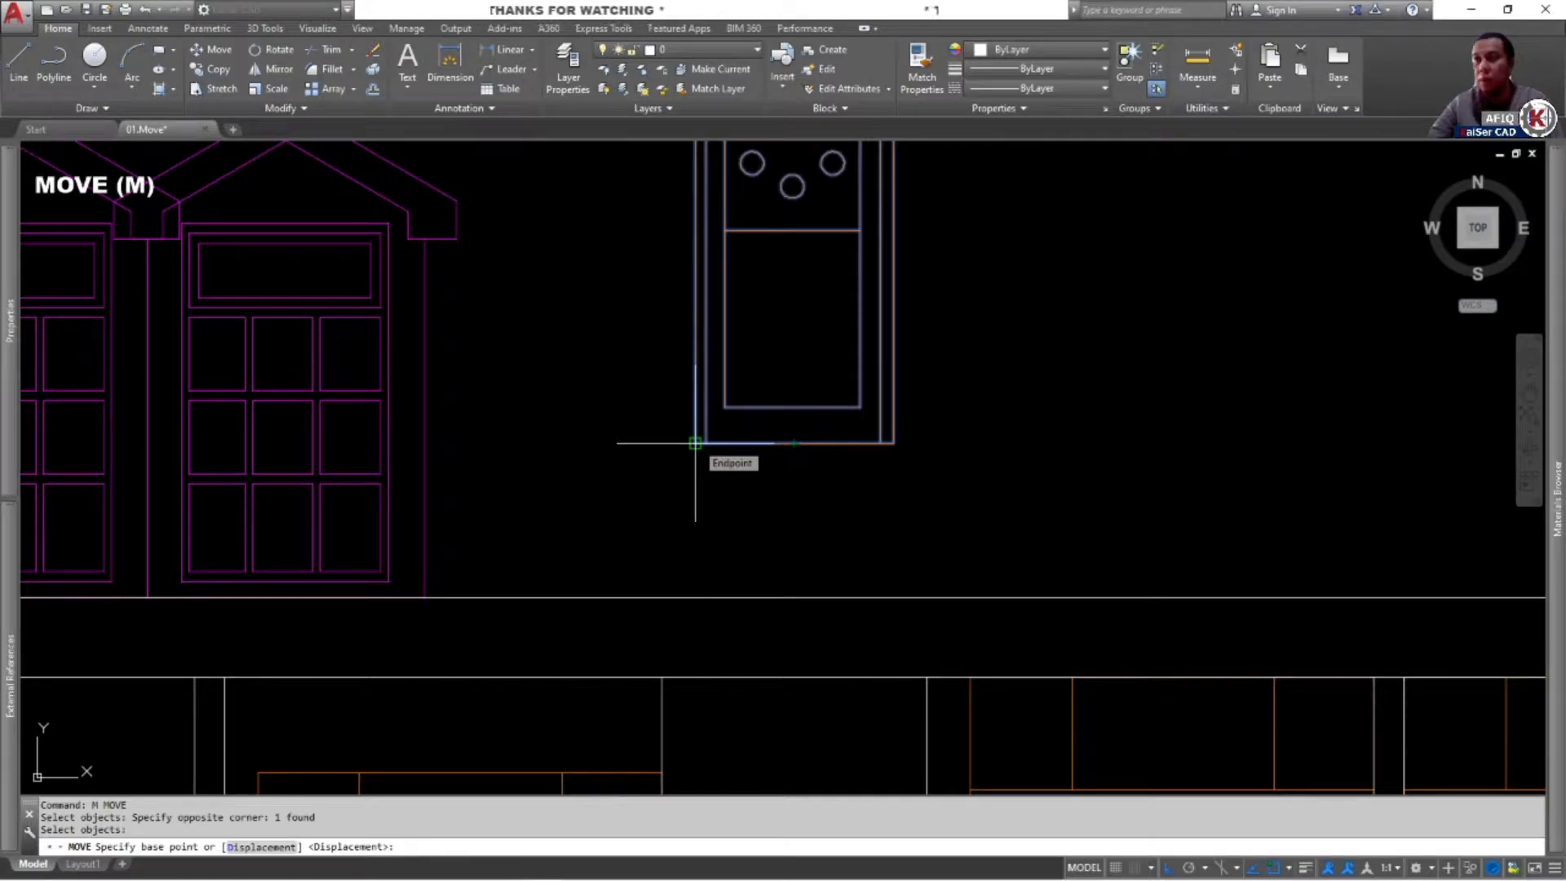
{"action": "left_click", "coordinate": [794, 444]}
{"action": "scroll", "coordinate": [810, 426], "scroll_direction": "down", "scroll_amount": 5}
{"action": "scroll", "coordinate": [763, 508], "scroll_direction": "up", "scroll_amount": 5}
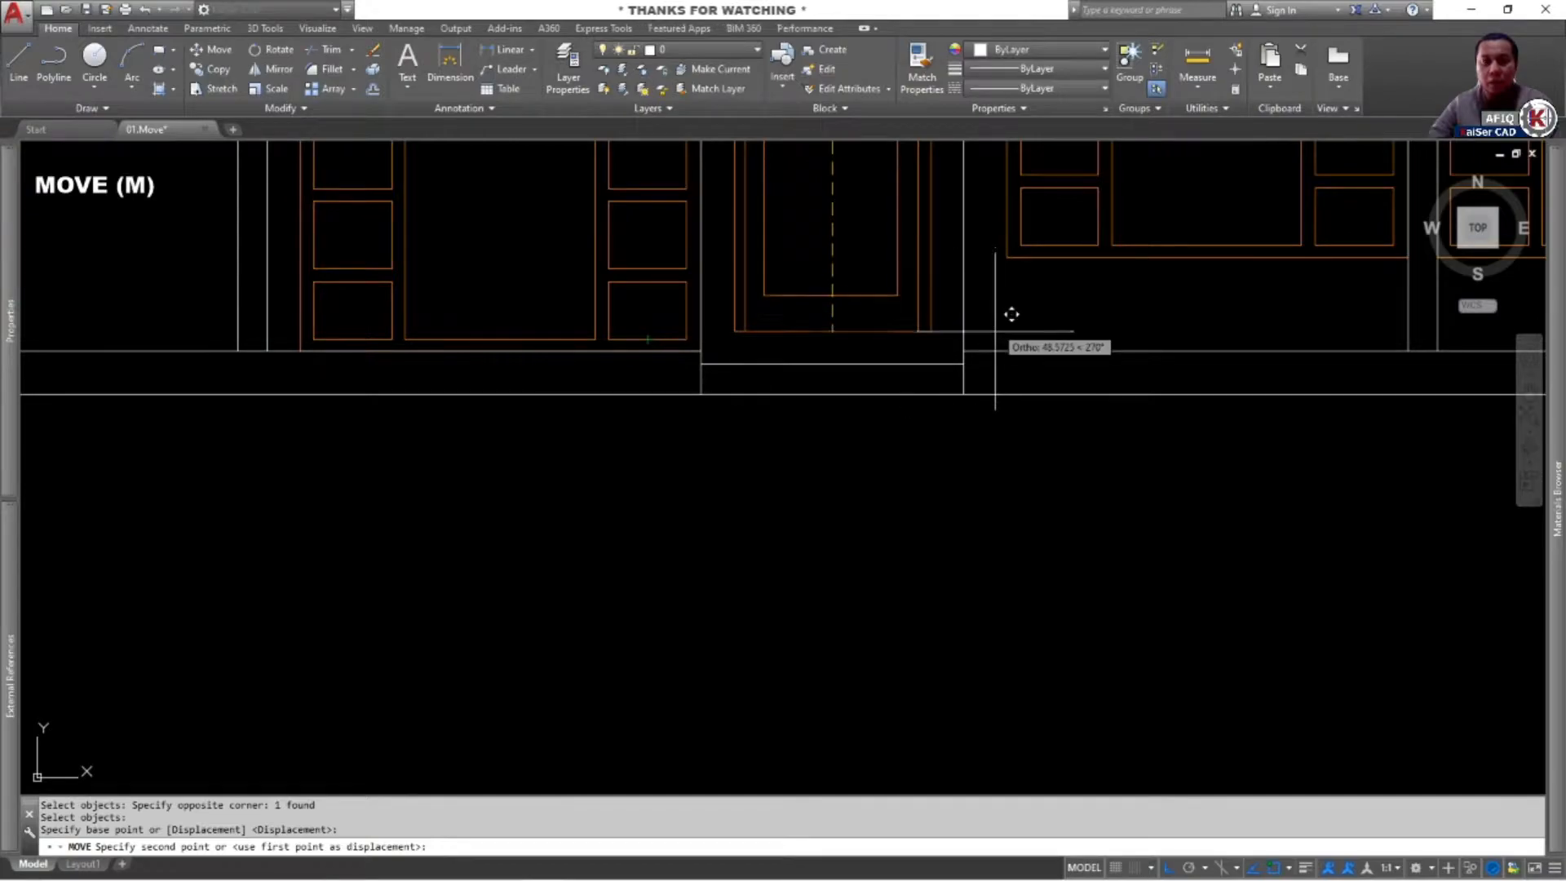
{"action": "left_click", "coordinate": [830, 365]}
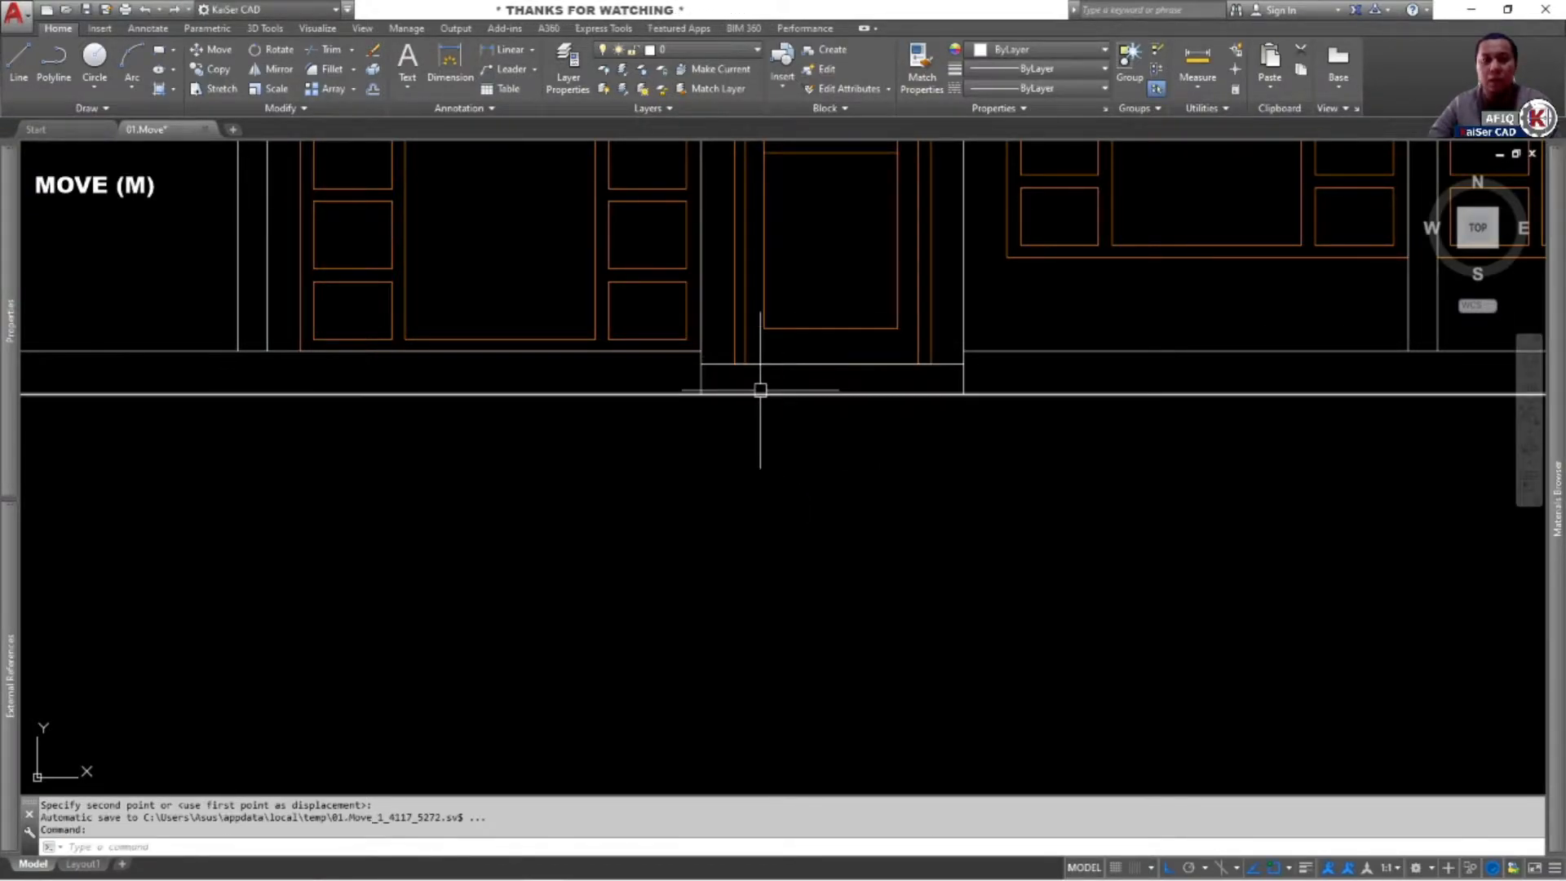
Compare the door, ground-floor windows and dormer windows of the QUESTION elevation with those in the ANSWER elevation
{"action": "scroll", "coordinate": [832, 417], "scroll_direction": "down", "scroll_amount": 5}
{"action": "middle_click_drag", "start_coordinate": [389, 402], "coordinate": [891, 394]}
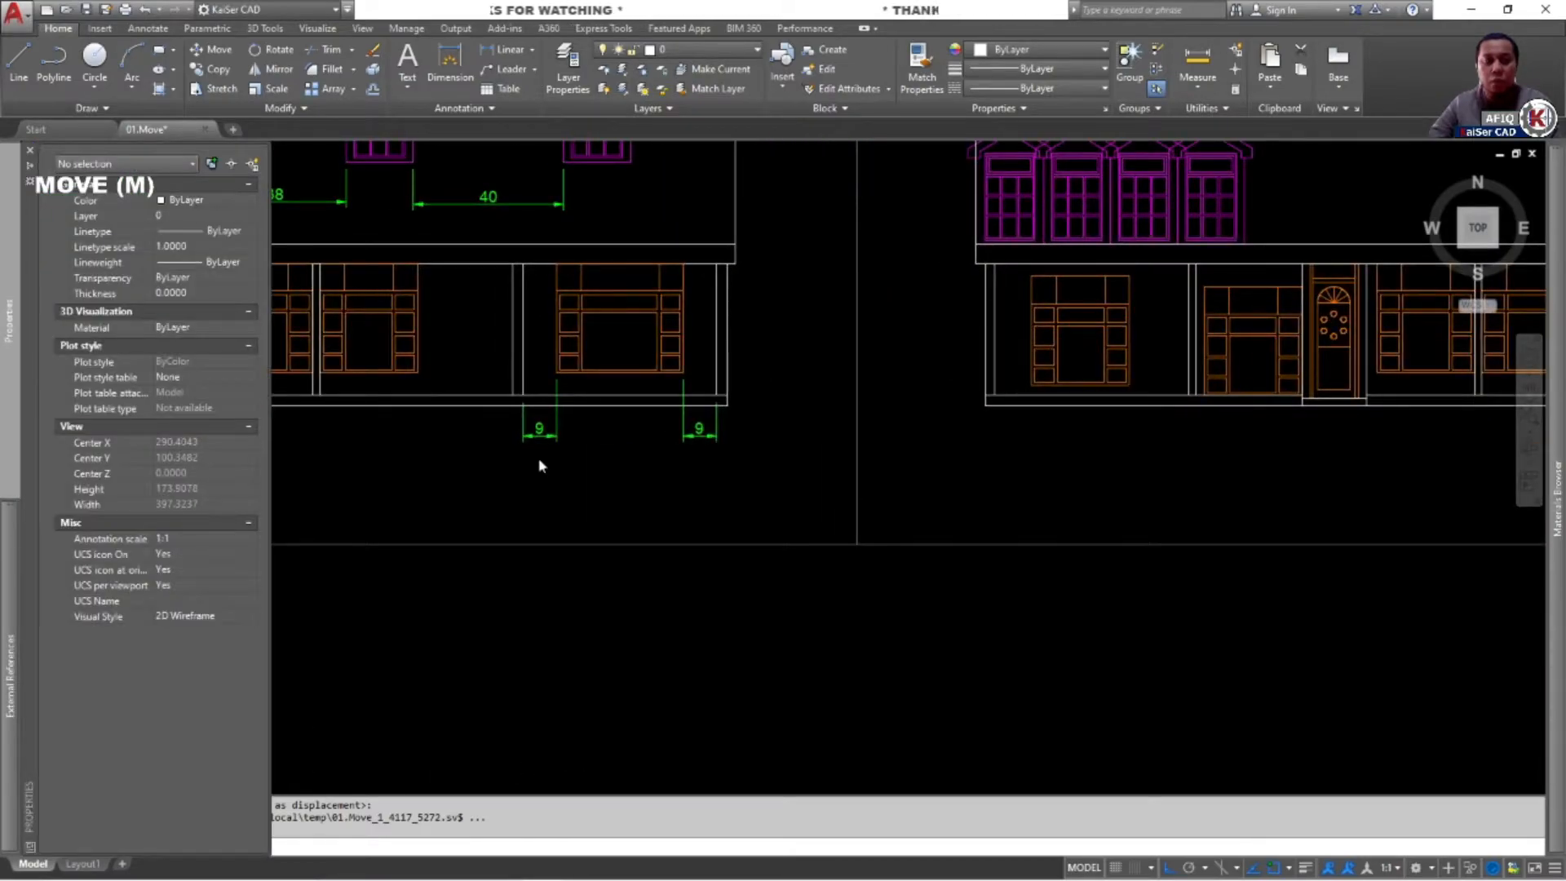
{"action": "middle_click_drag", "start_coordinate": [525, 454], "coordinate": [1018, 490]}
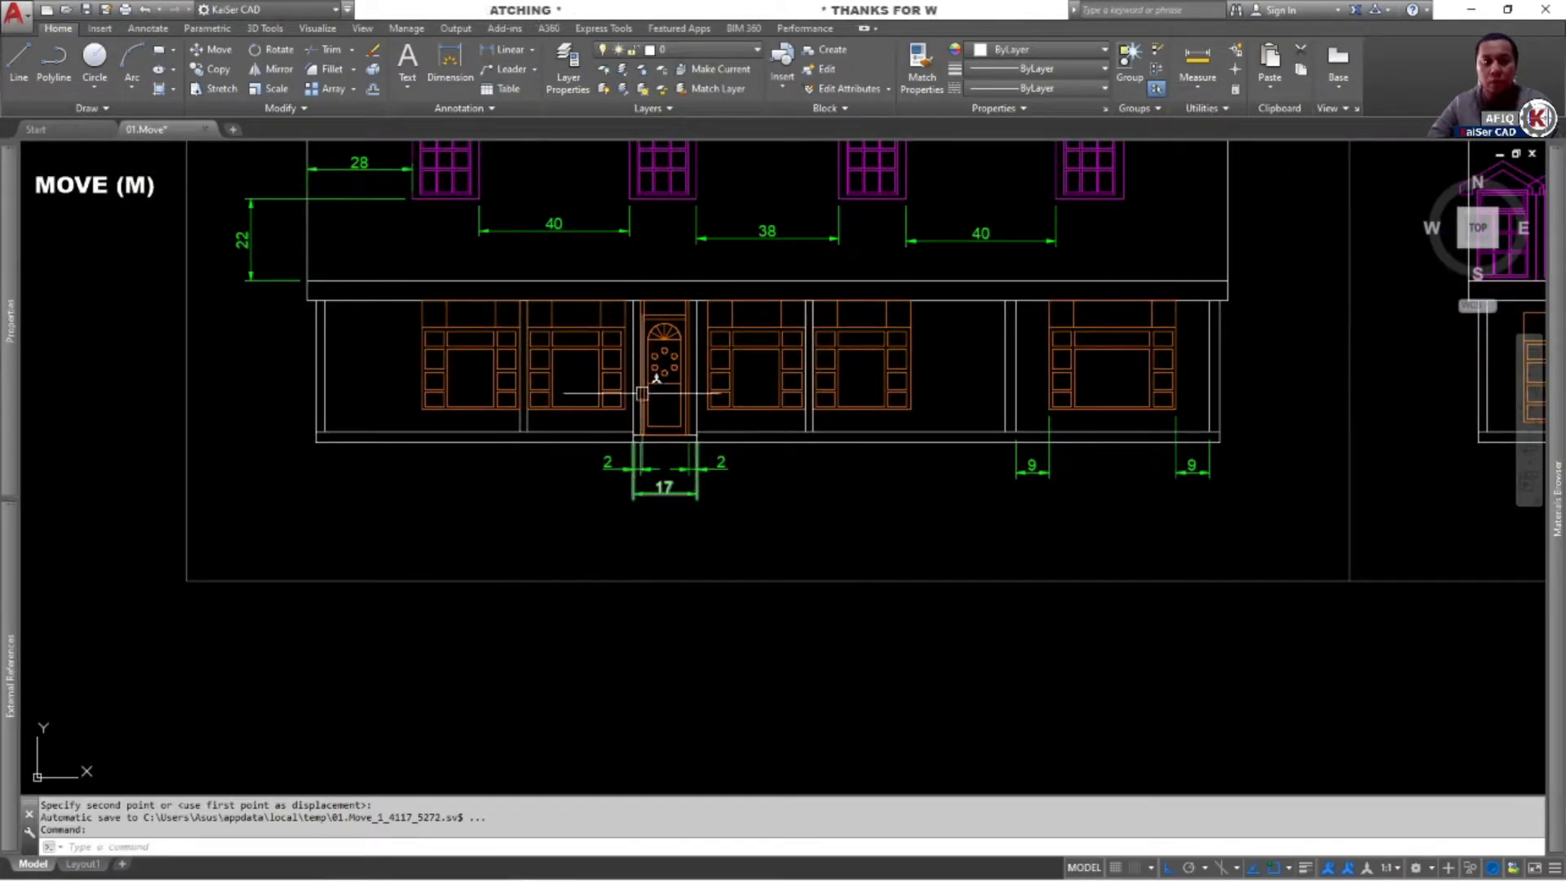
{"action": "middle_click_drag", "start_coordinate": [1096, 476], "coordinate": [428, 479]}
{"action": "scroll", "coordinate": [588, 467], "scroll_direction": "down", "scroll_amount": 2}
{"action": "middle_click_drag", "start_coordinate": [689, 345], "coordinate": [965, 387]}
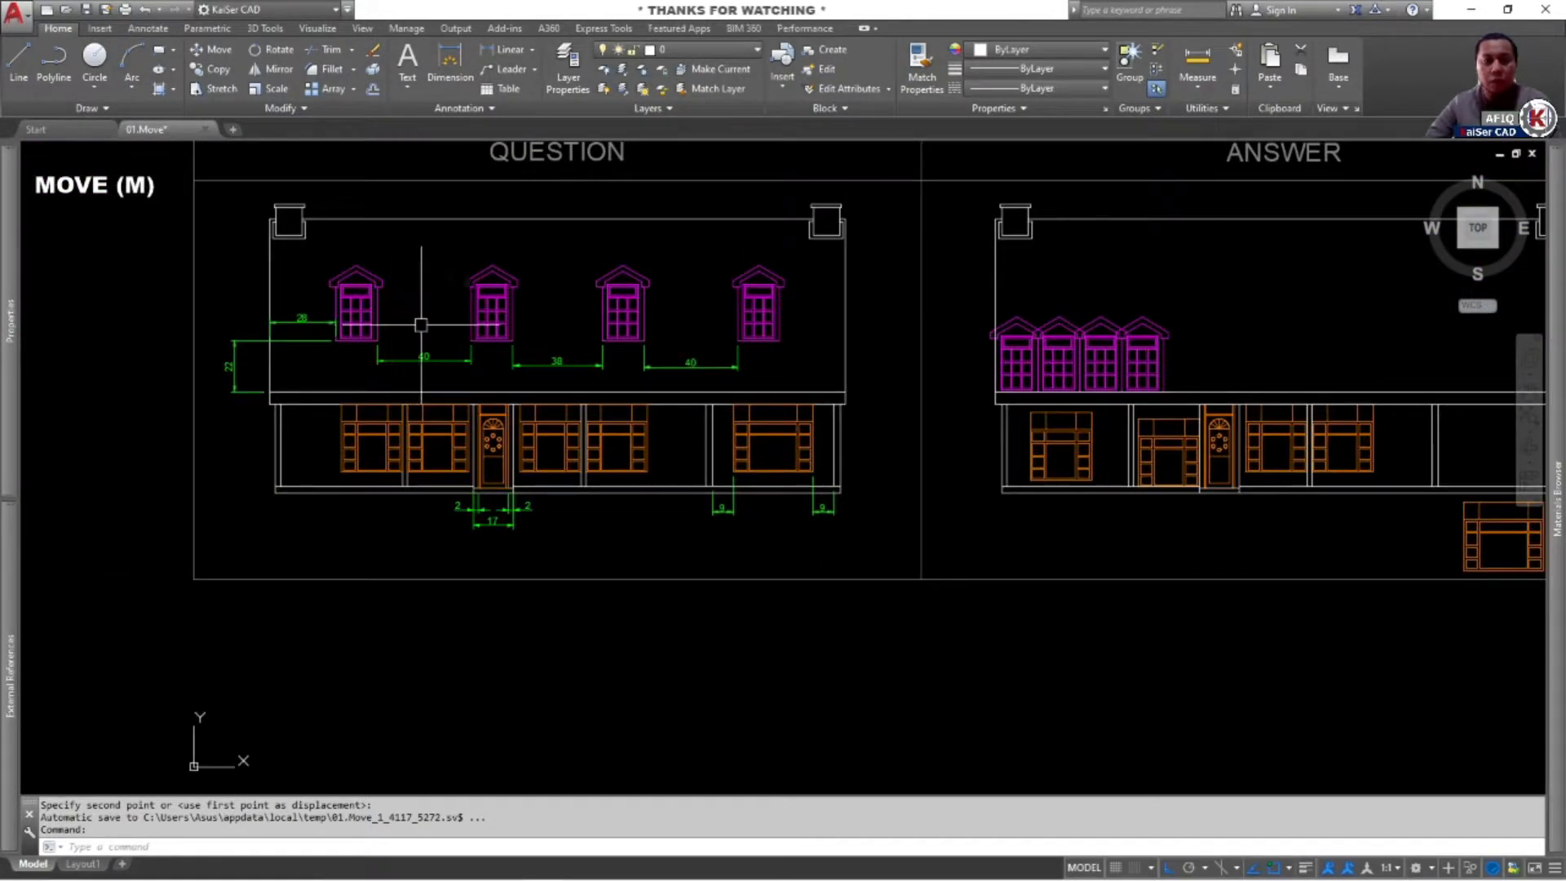
{"action": "left_click", "coordinate": [492, 301]}
{"action": "left_click_drag", "start_coordinate": [497, 290], "coordinate": [1084, 349]}
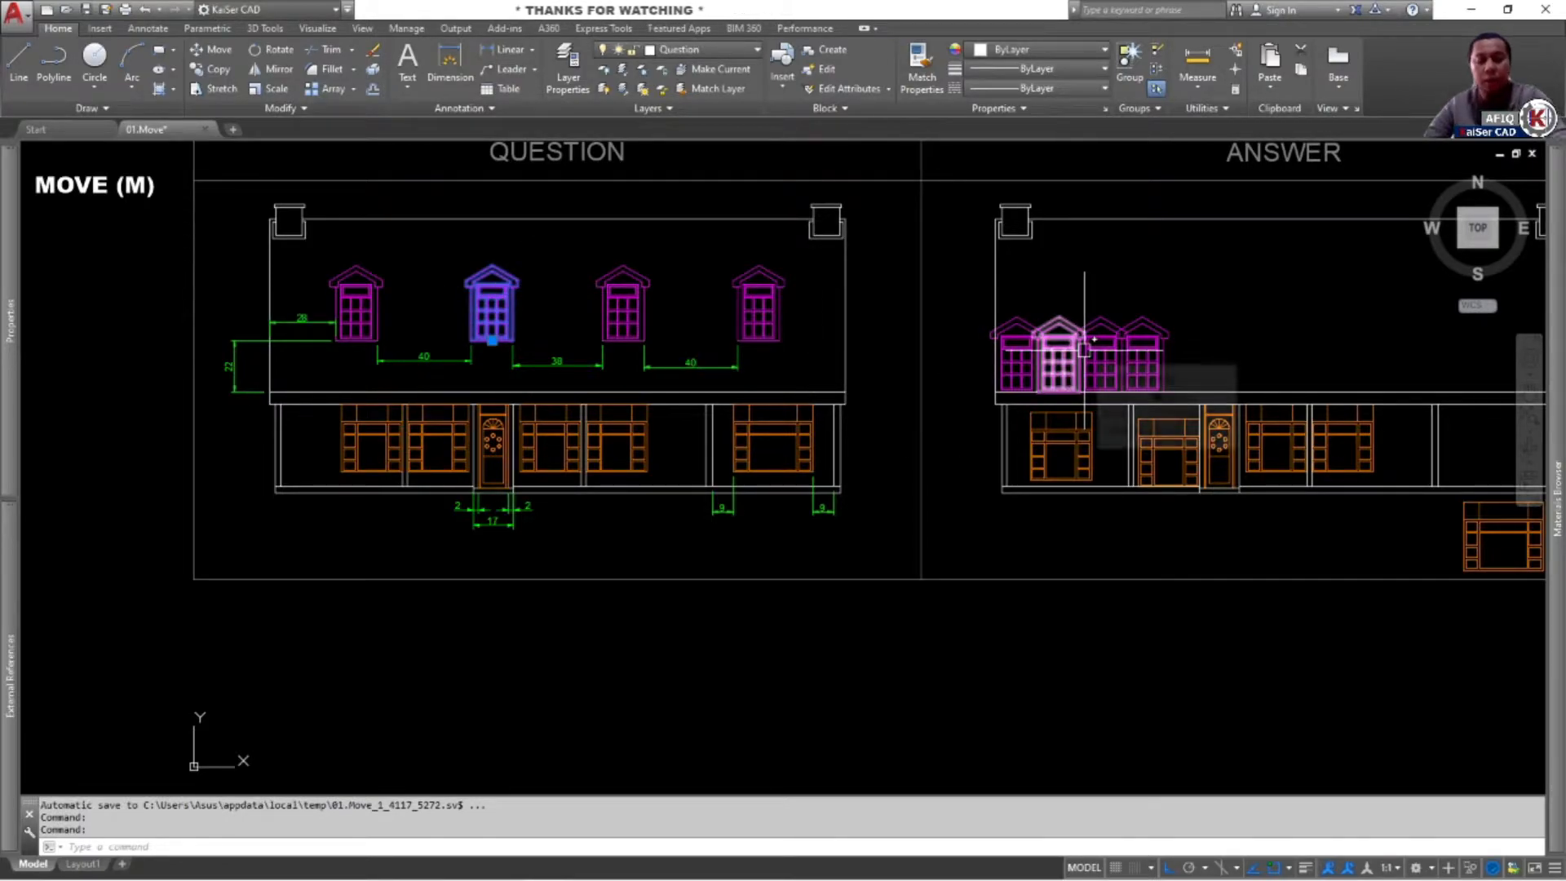
{"action": "key", "text": "Escape"}
{"action": "key", "text": "Escape"}
{"action": "scroll", "coordinate": [1060, 355], "scroll_direction": "up", "scroll_amount": 3}
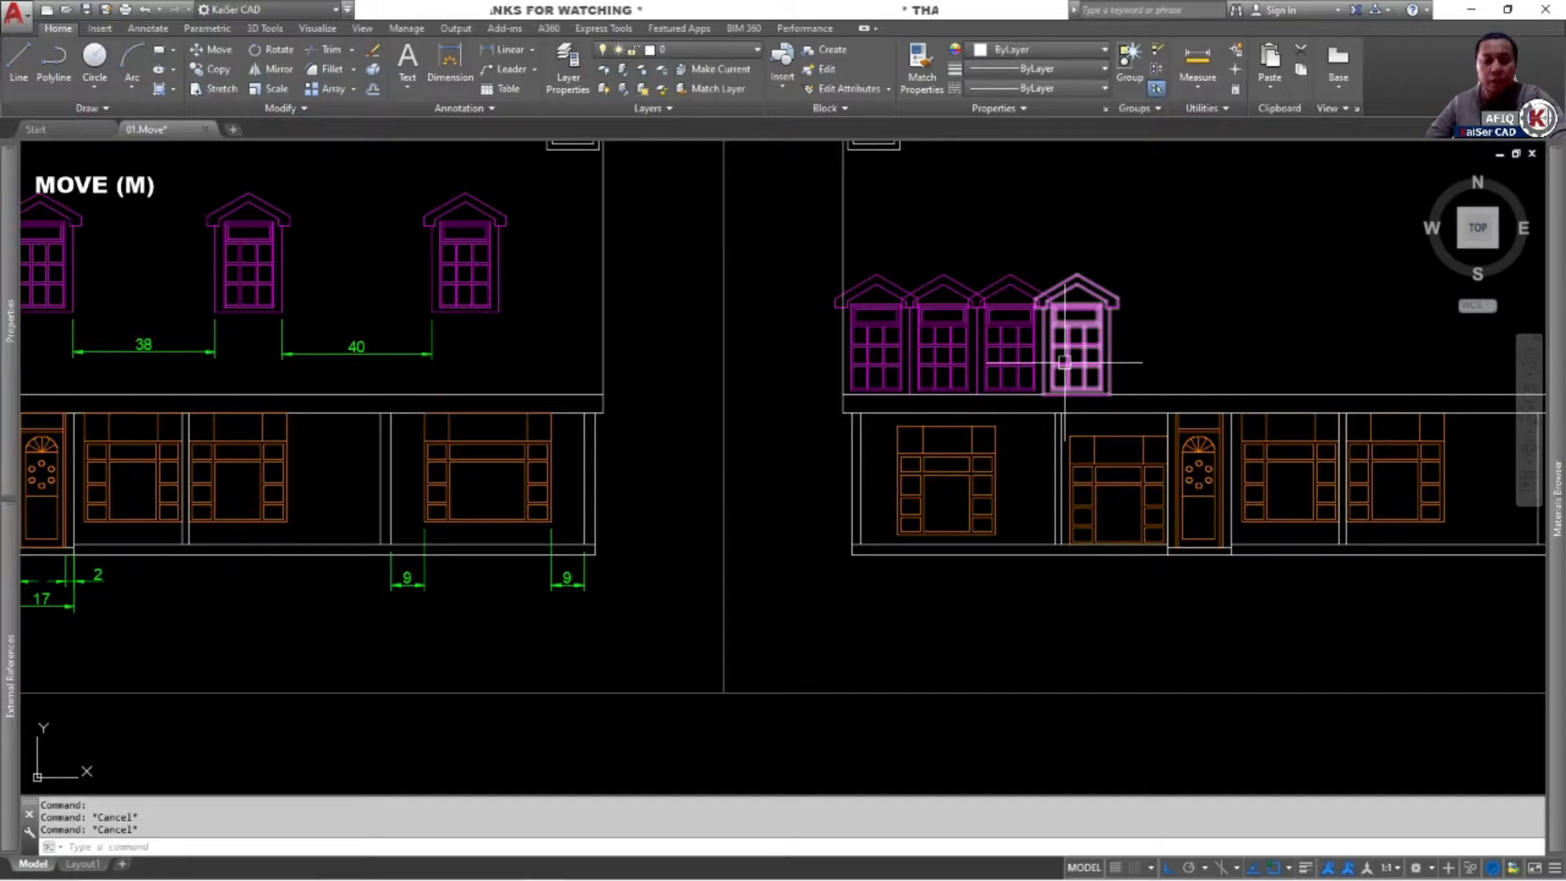
Start the Move command and try a crossing selection in the empty area below the drawings
{"action": "type", "text": "m"}
{"action": "key", "text": "Return"}
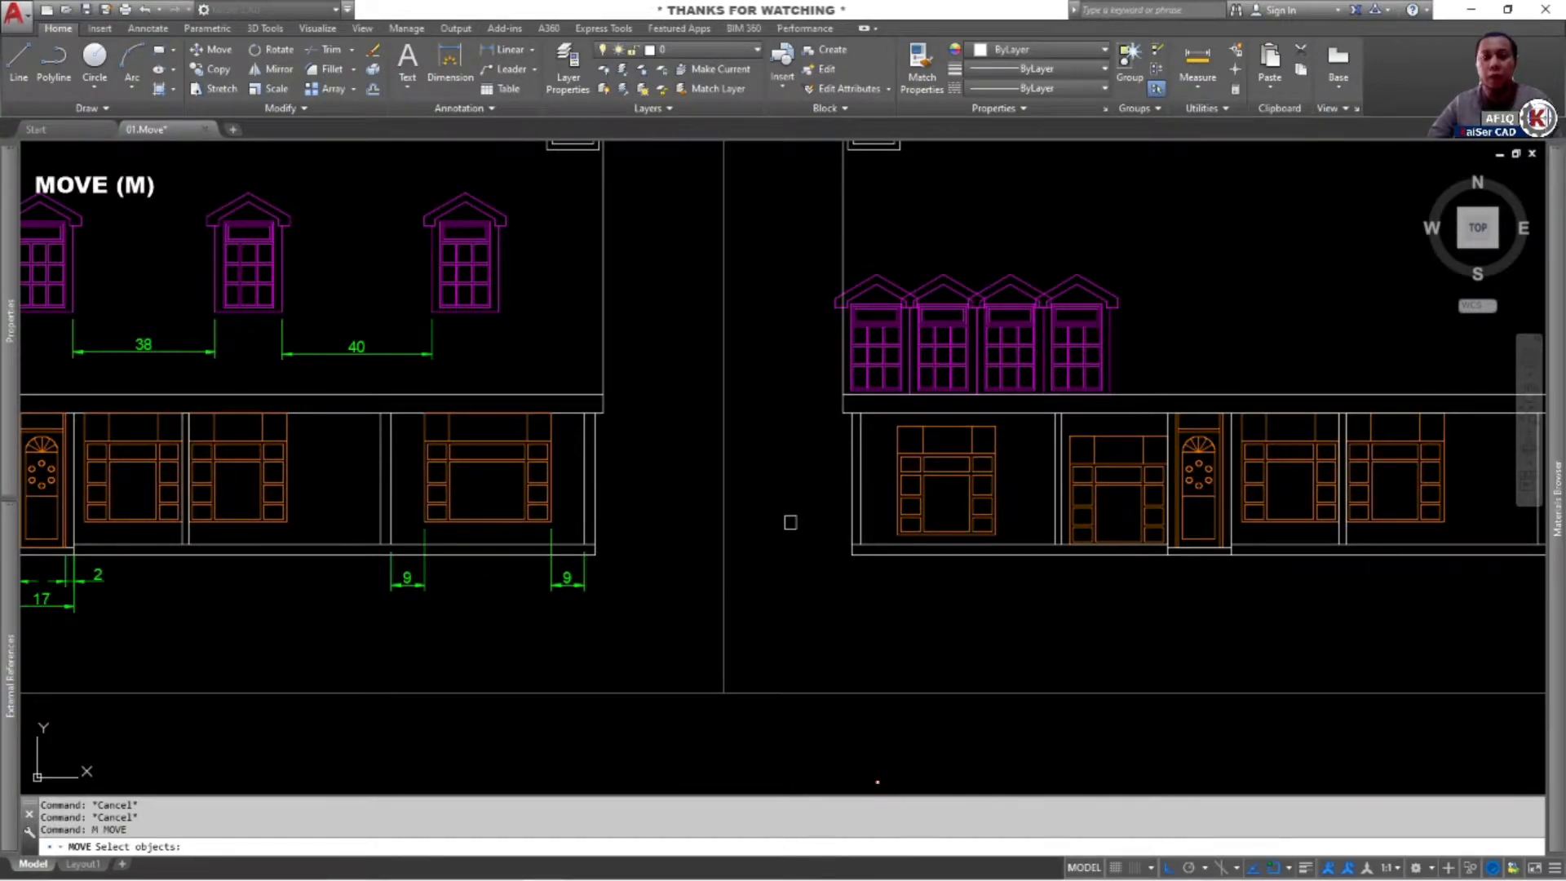
{"action": "scroll", "coordinate": [793, 519], "scroll_direction": "down", "scroll_amount": 2}
{"action": "mouse_move", "coordinate": [909, 452]}
{"action": "middle_mouse_down"}
{"action": "mouse_move", "coordinate": [759, 433]}
{"action": "mouse_move", "coordinate": [741, 279]}
{"action": "mouse_move", "coordinate": [752, 187]}
{"action": "middle_mouse_up"}
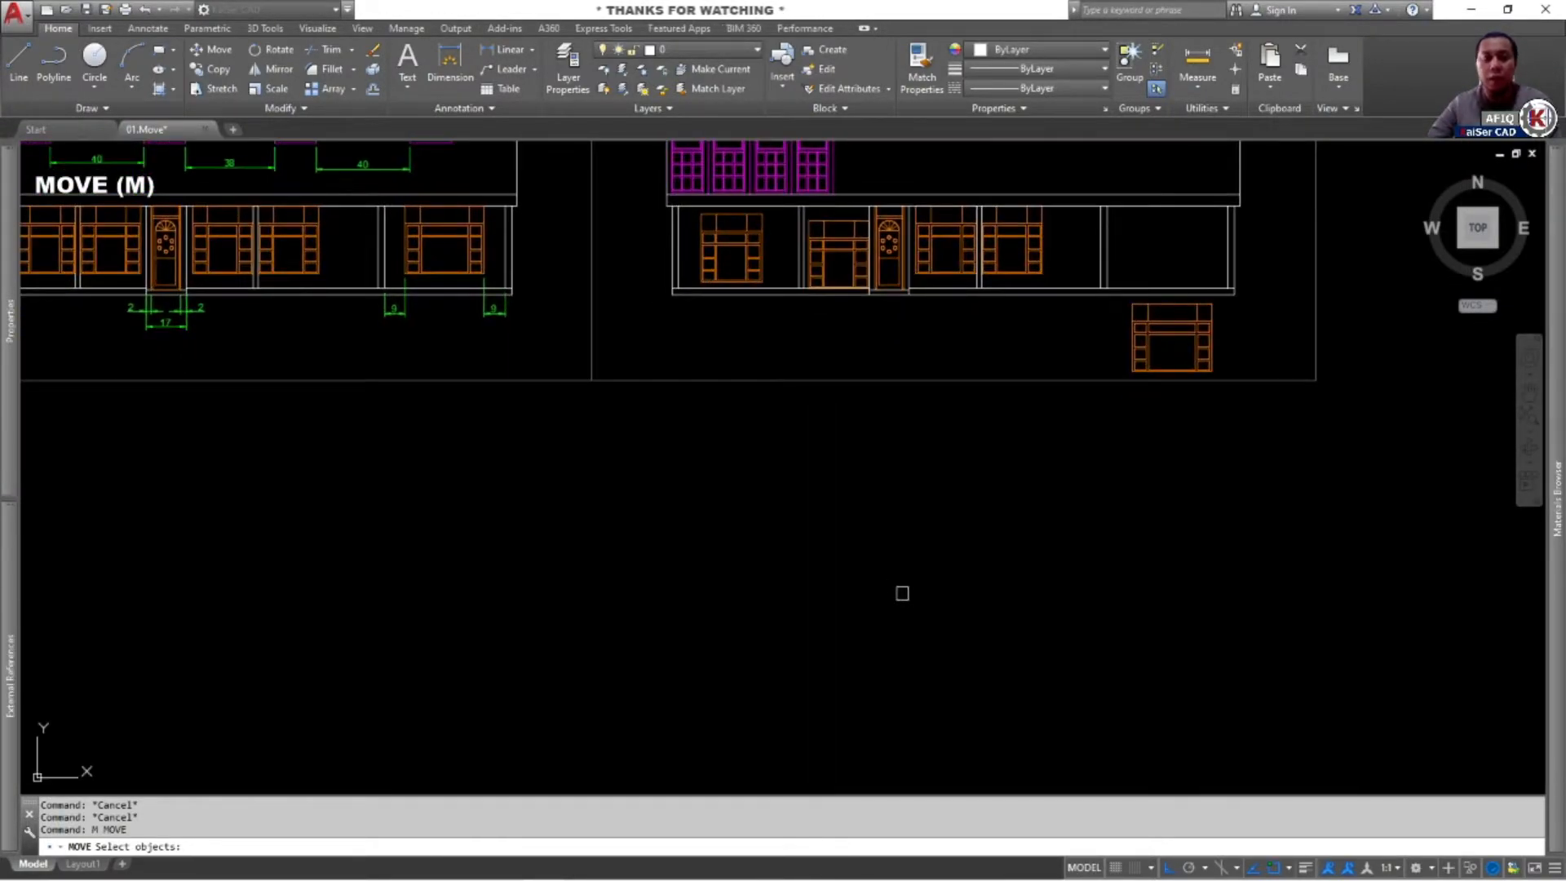
{"action": "left_click", "coordinate": [974, 439]}
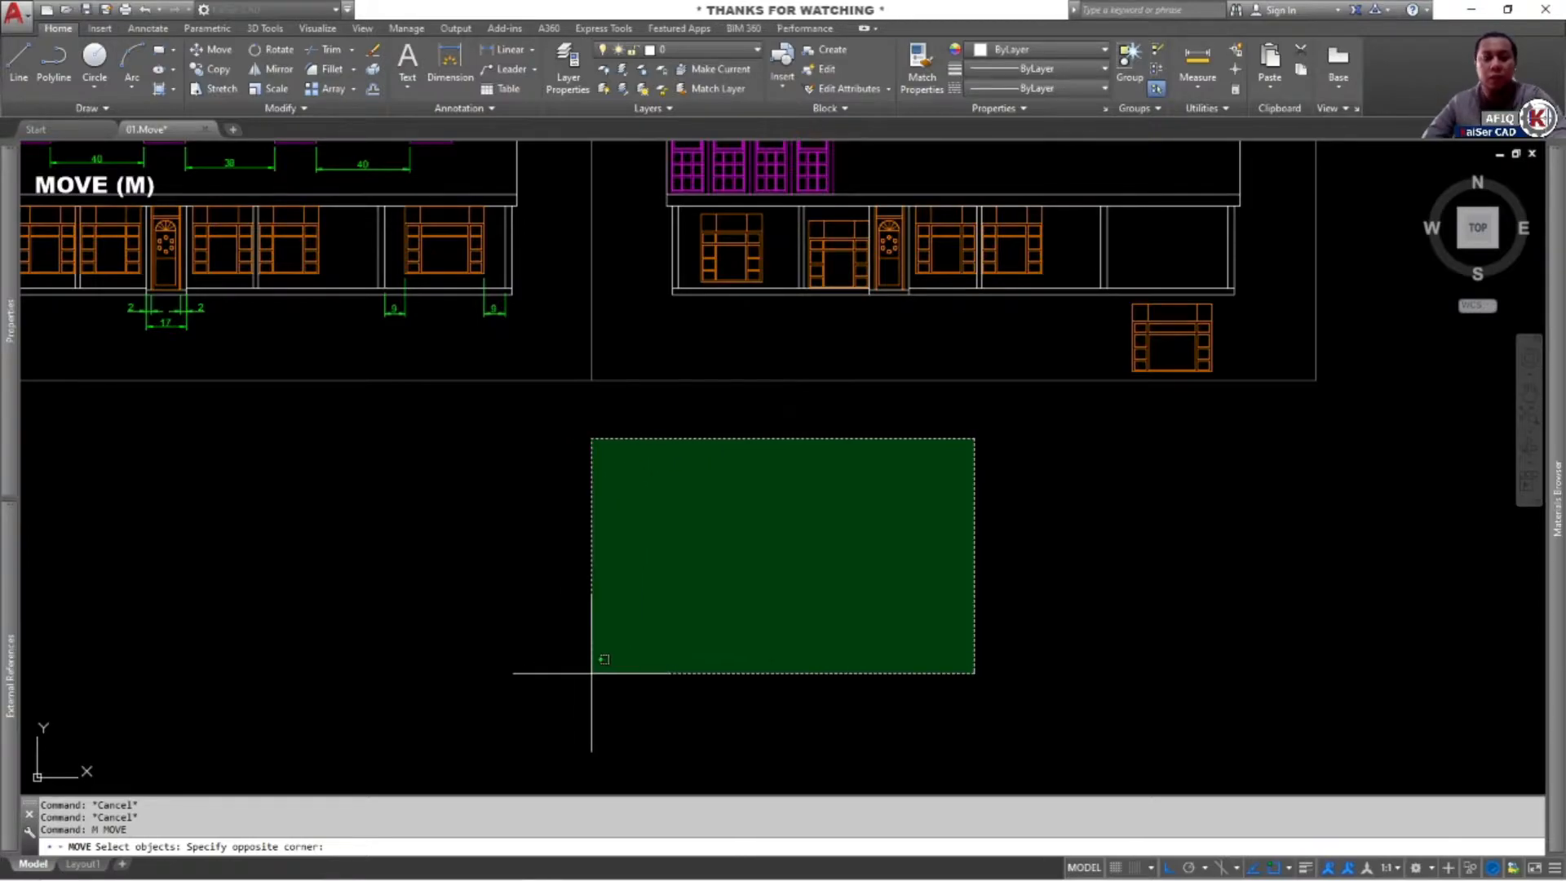
{"action": "key", "text": "Escape"}
Try a window selection from upper-left to lower-right corner in the empty area below the drawings
{"action": "key", "text": "space"}
{"action": "key", "text": "Escape"}
{"action": "key", "text": "space"}
{"action": "left_click", "coordinate": [461, 420]}
{"action": "left_click", "coordinate": [912, 726]}
{"action": "key", "text": "Escape"}
{"action": "left_click", "coordinate": [480, 422]}
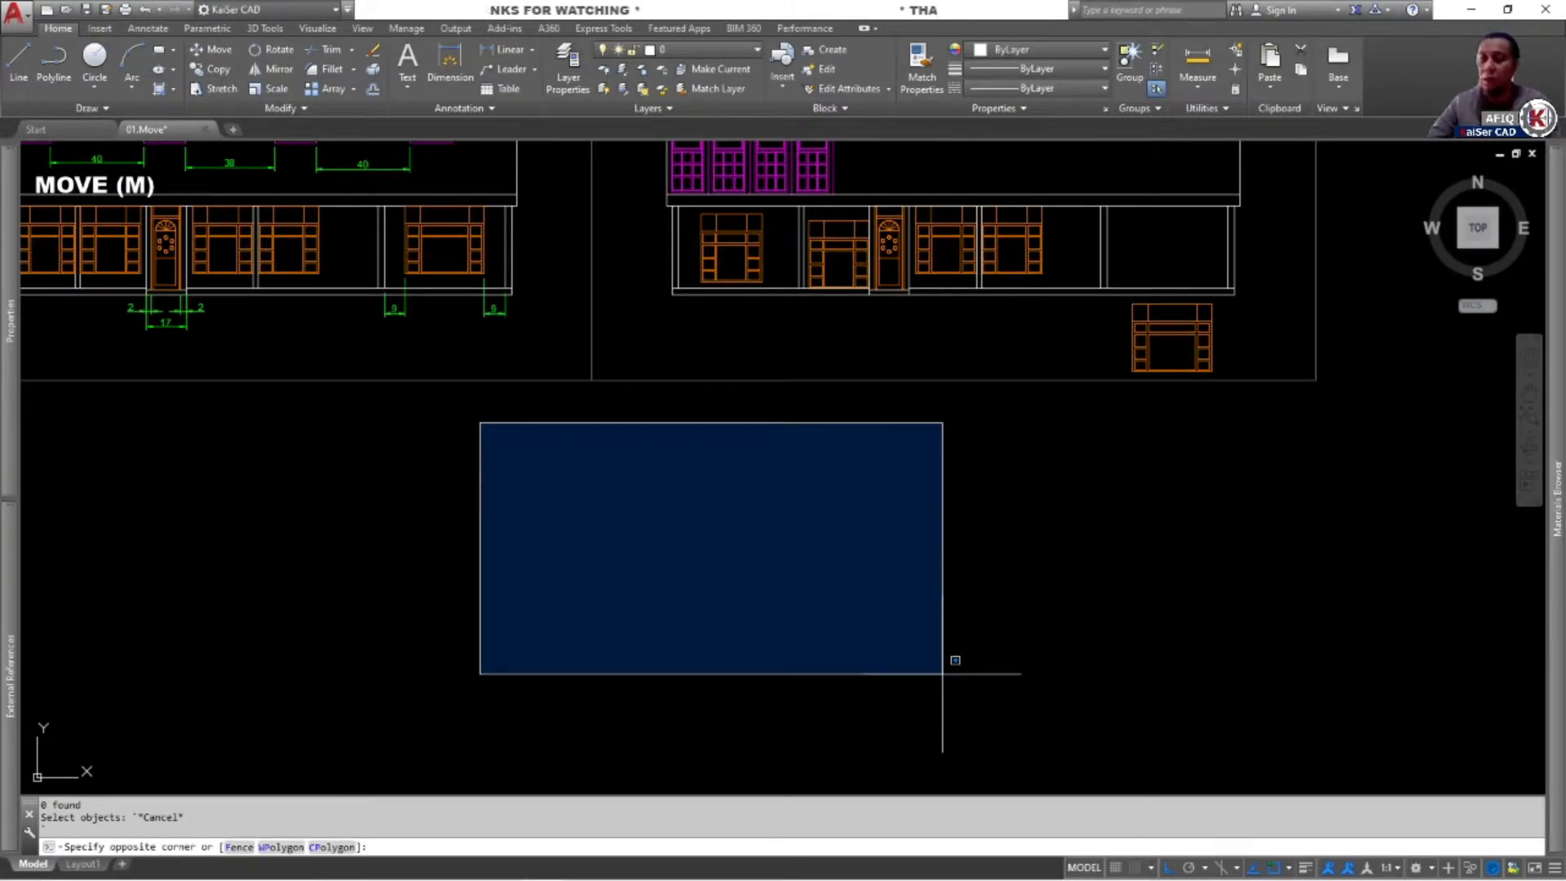
{"action": "key", "text": "Escape"}
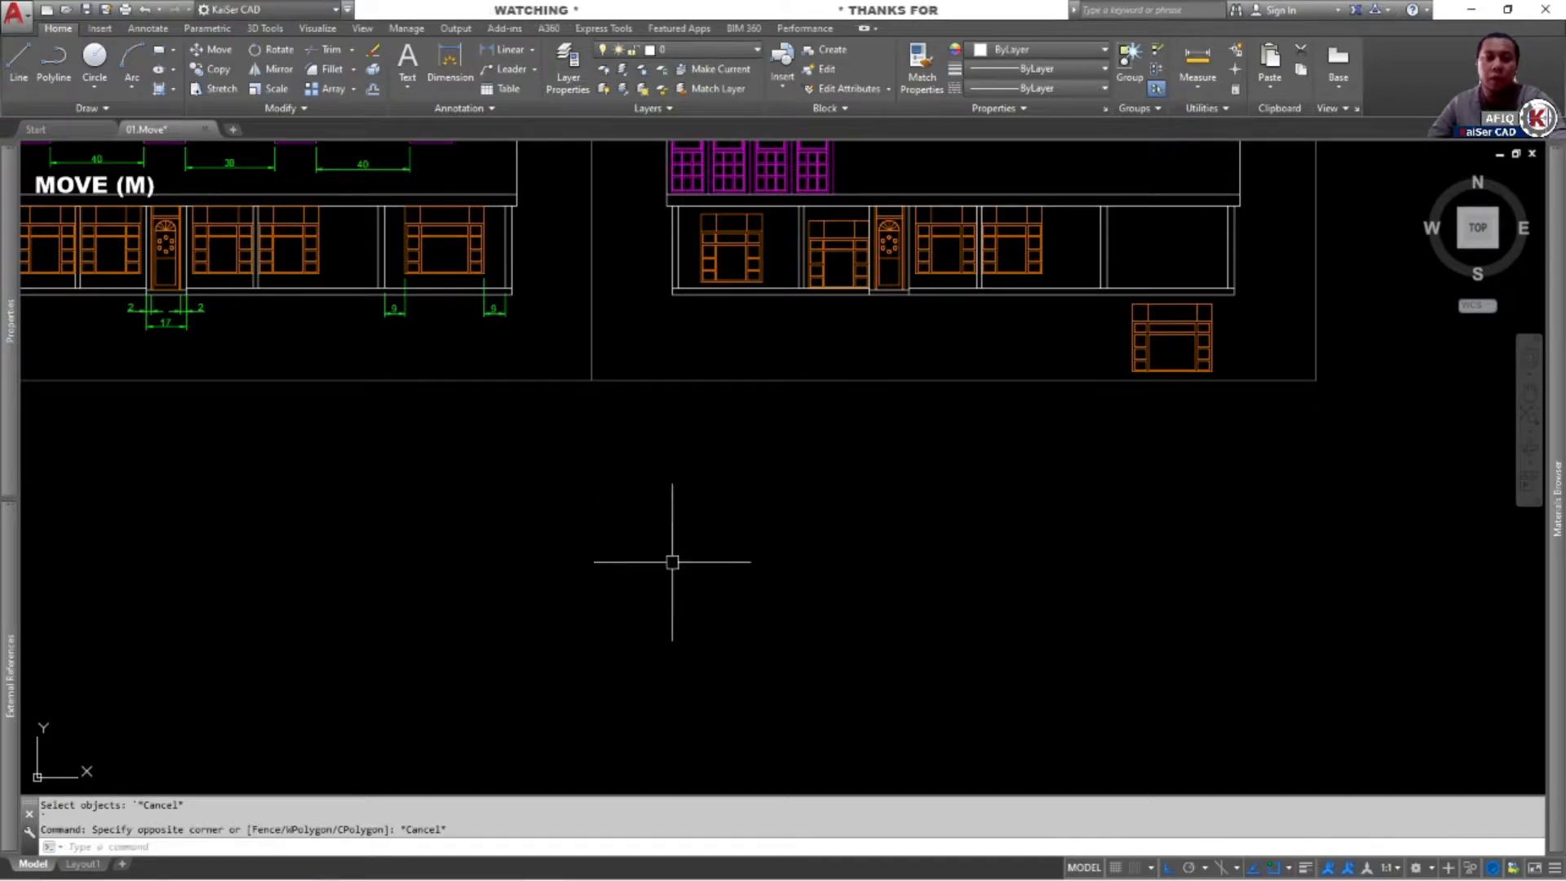
Try a crossing selection followed by a window selection over the empty area below the drawings
{"action": "left_click", "coordinate": [879, 402]}
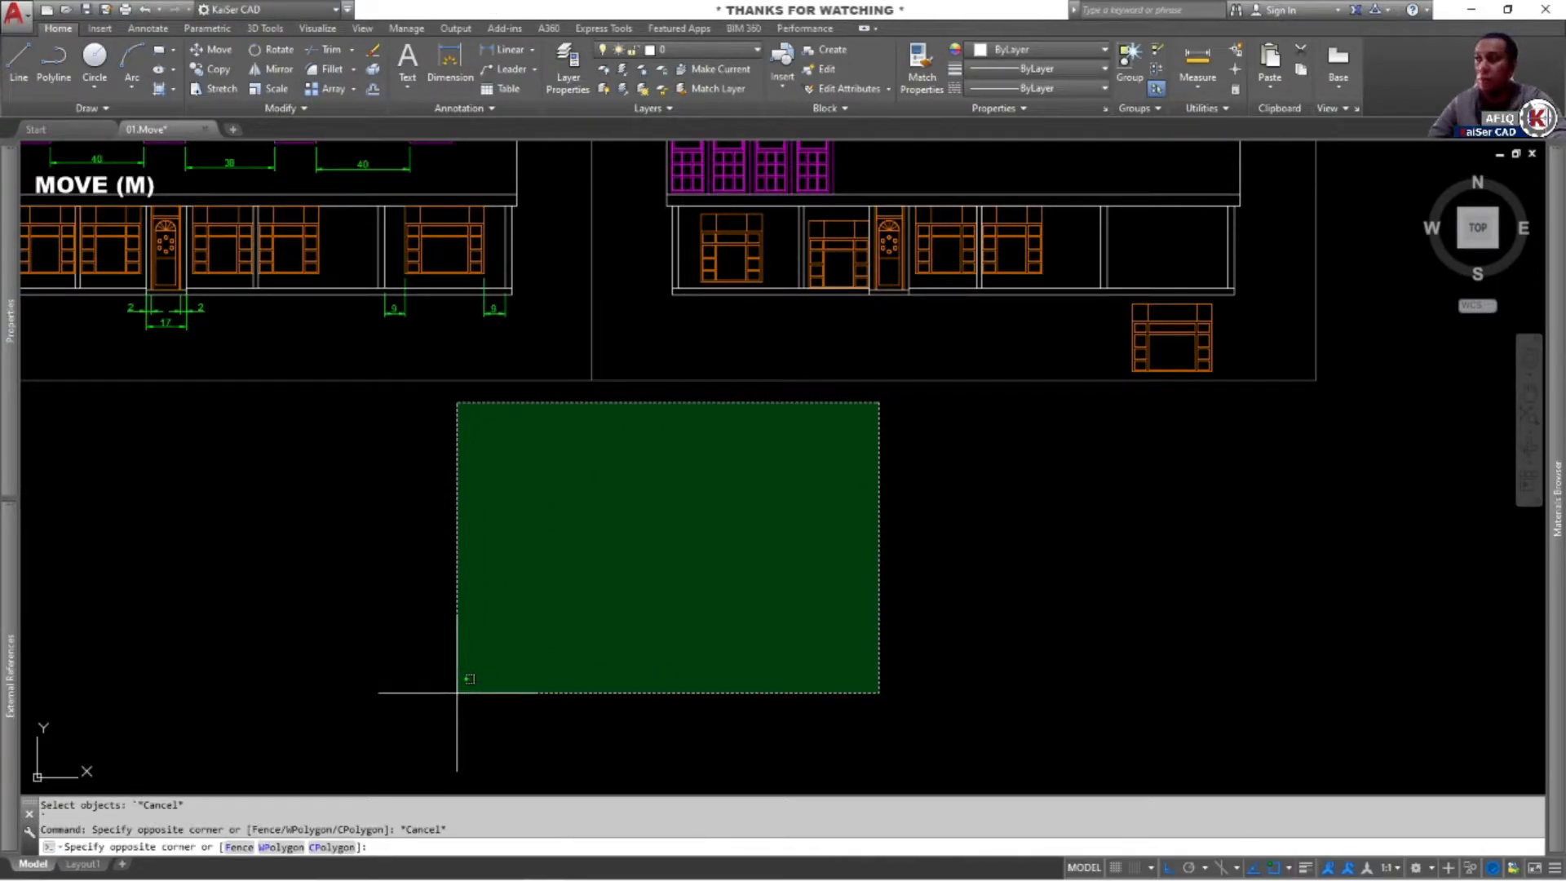
{"action": "key", "text": "Escape"}
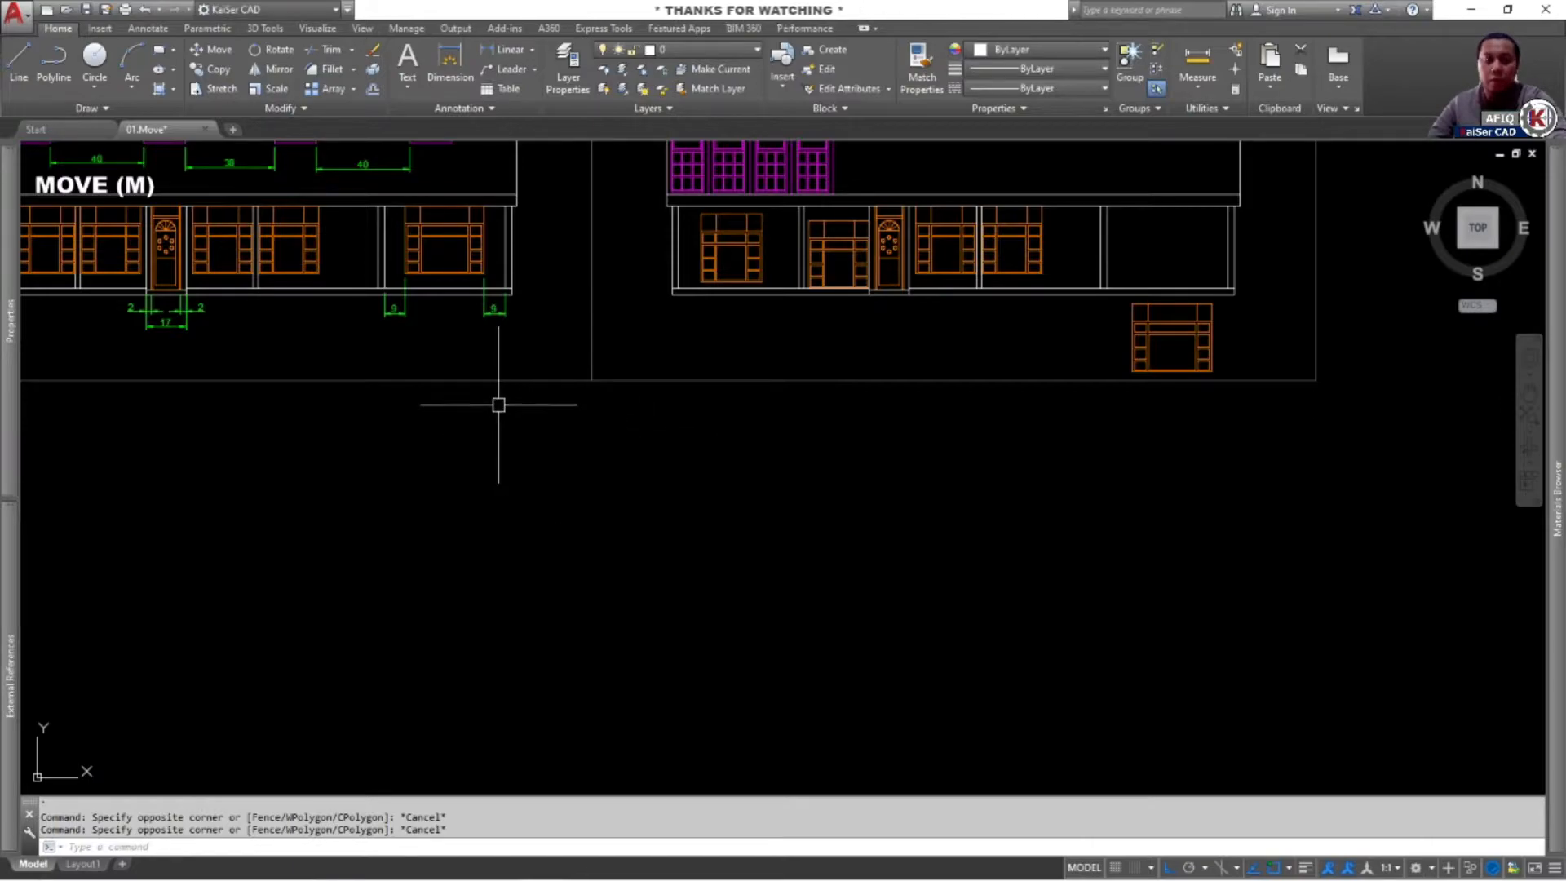
{"action": "left_click", "coordinate": [498, 405]}
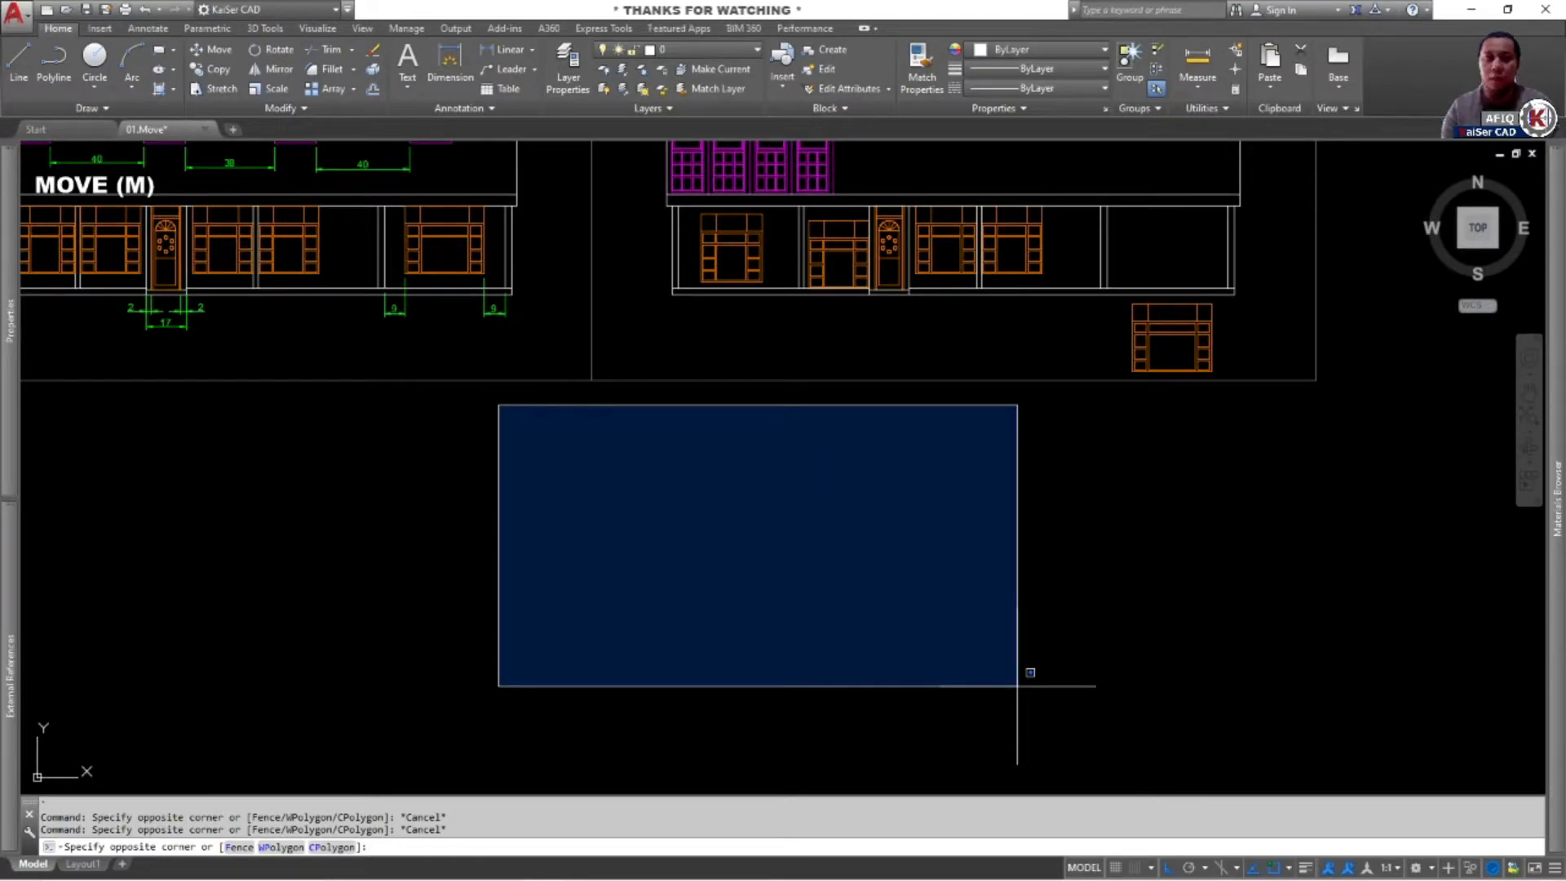
{"action": "key", "text": "Escape"}
Try a crossing selection from upper right to lower left over the first three dormer windows of the ANSWER elevation
{"action": "scroll", "coordinate": [734, 391], "scroll_direction": "down", "scroll_amount": 2}
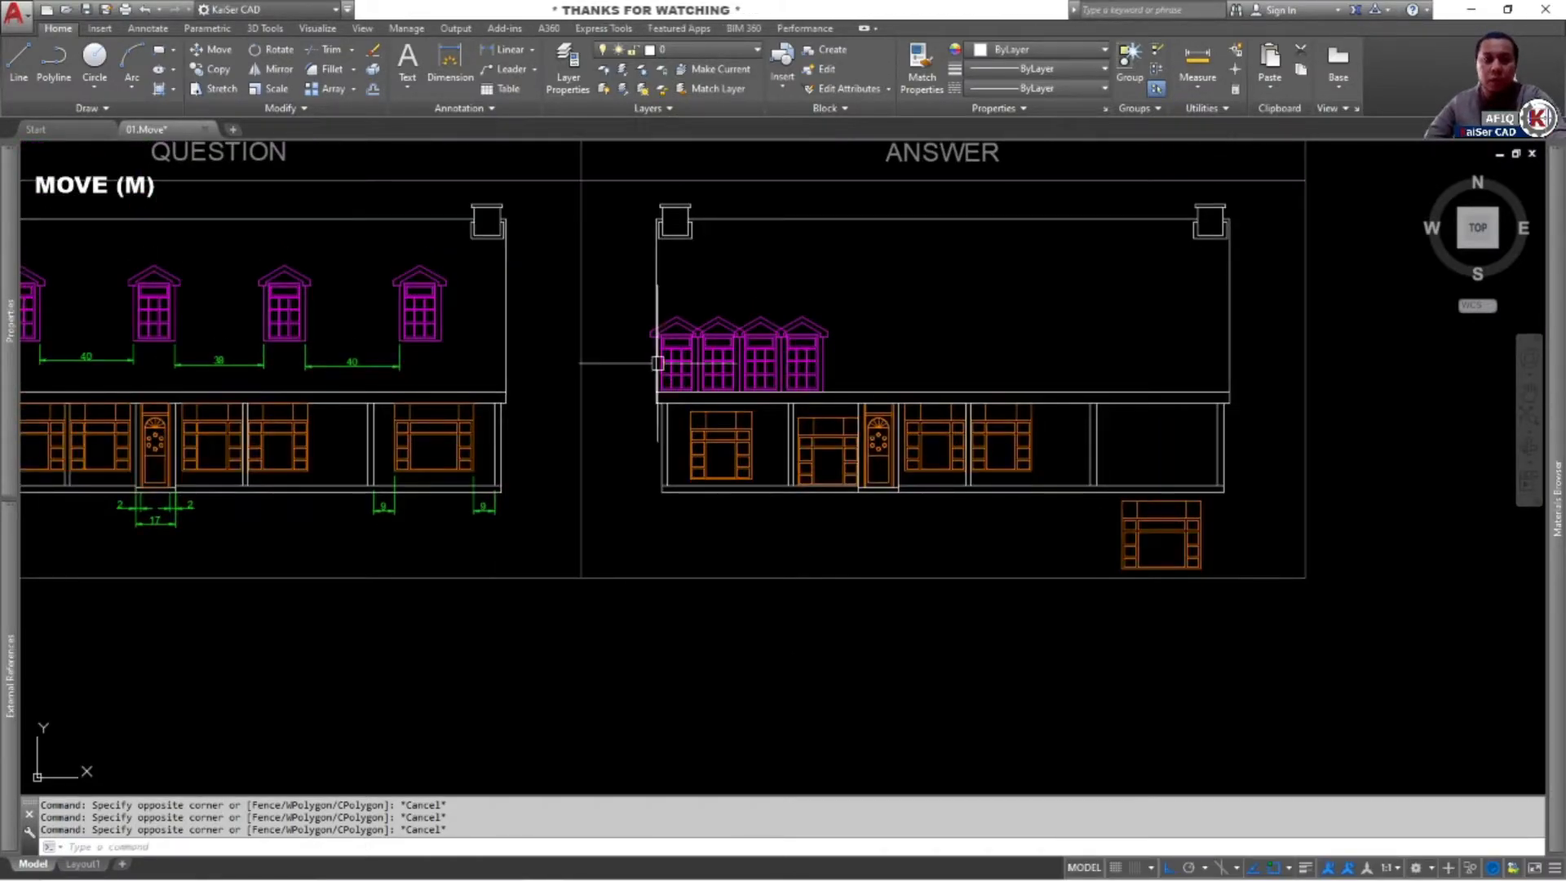
{"action": "scroll", "coordinate": [648, 364], "scroll_direction": "up", "scroll_amount": 5}
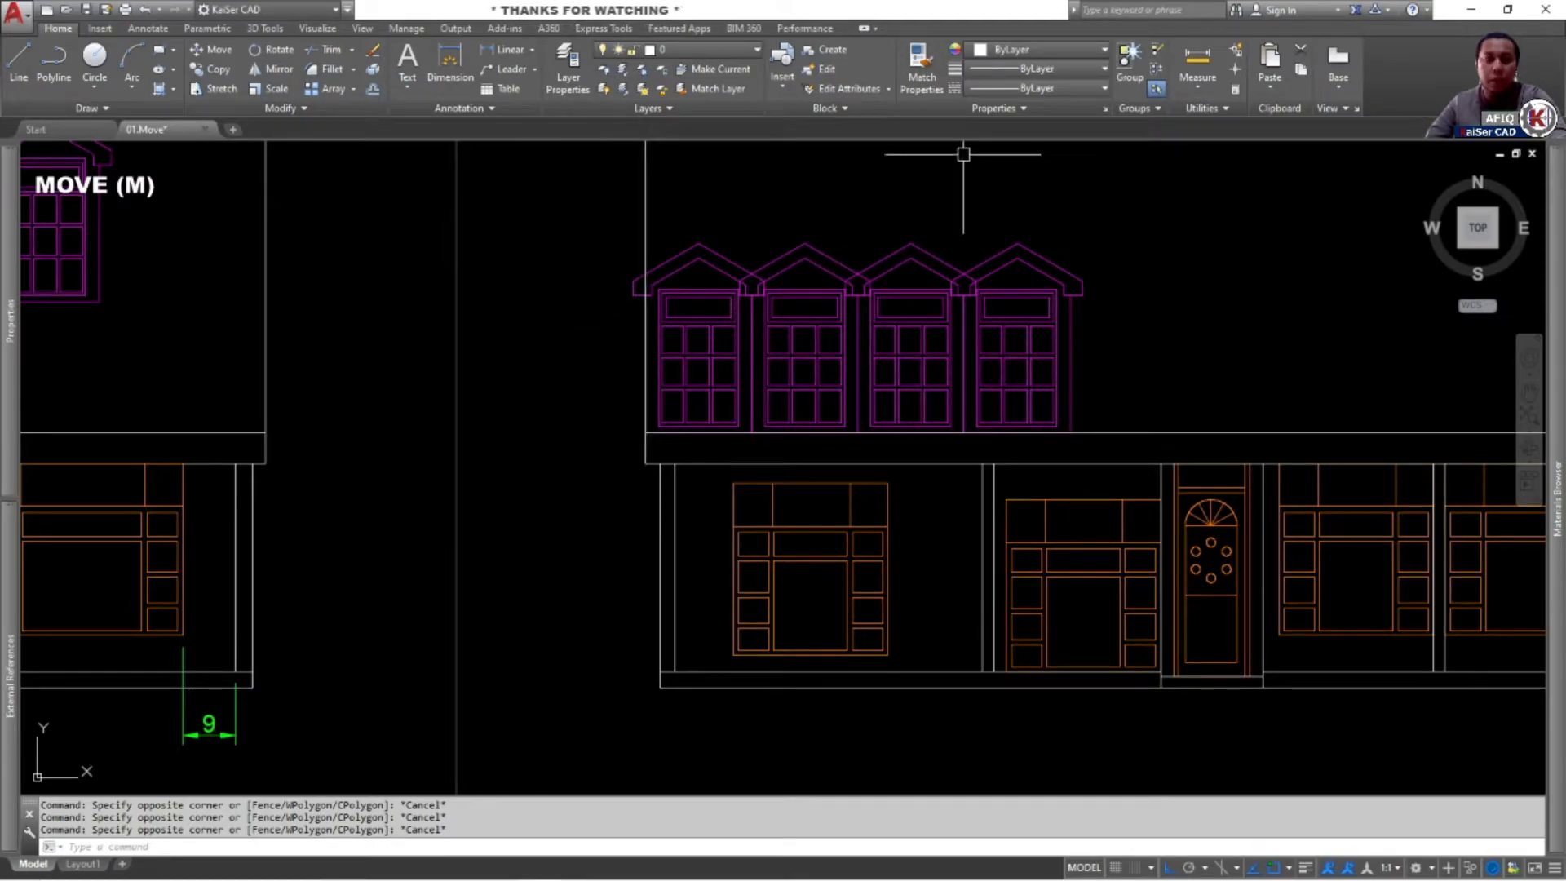
{"action": "left_click", "coordinate": [934, 150]}
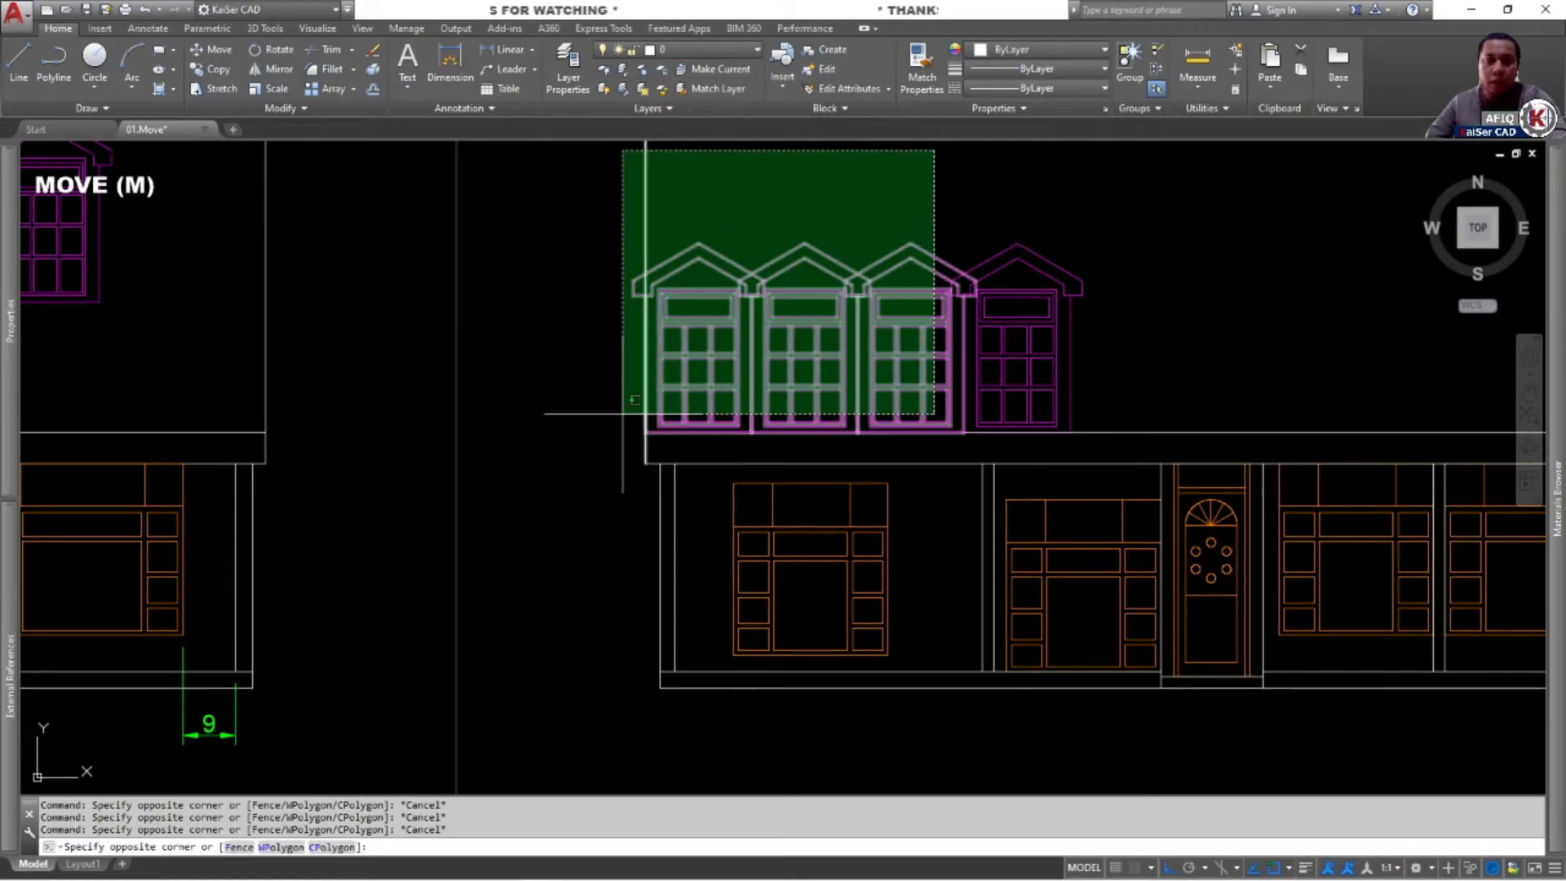
{"action": "scroll", "coordinate": [599, 497], "scroll_direction": "down", "scroll_amount": 3}
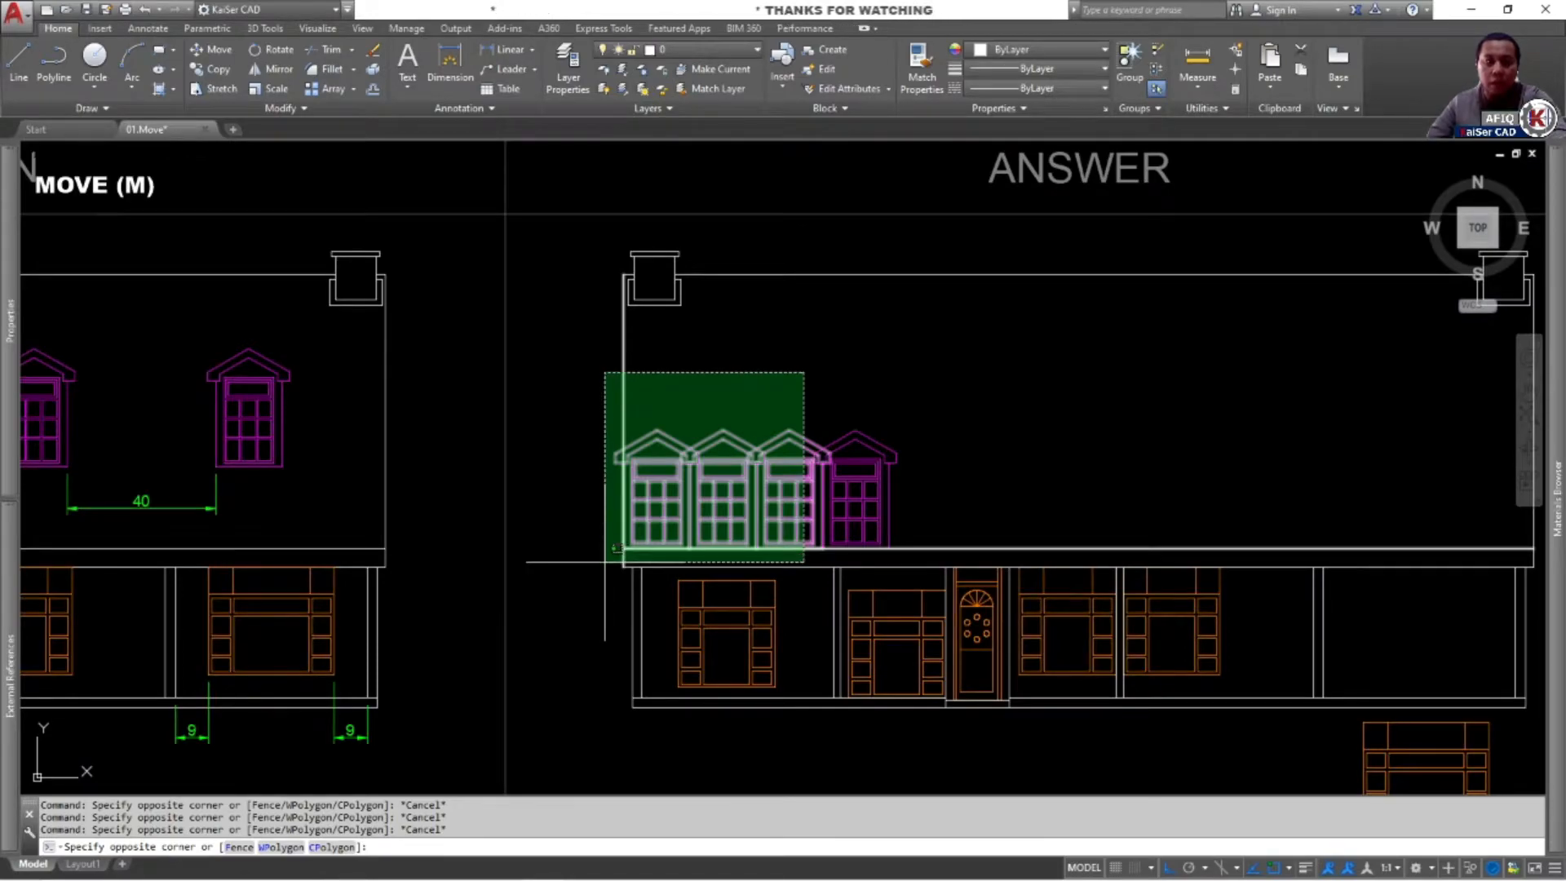
{"action": "scroll", "coordinate": [605, 557], "scroll_direction": "up", "scroll_amount": 4}
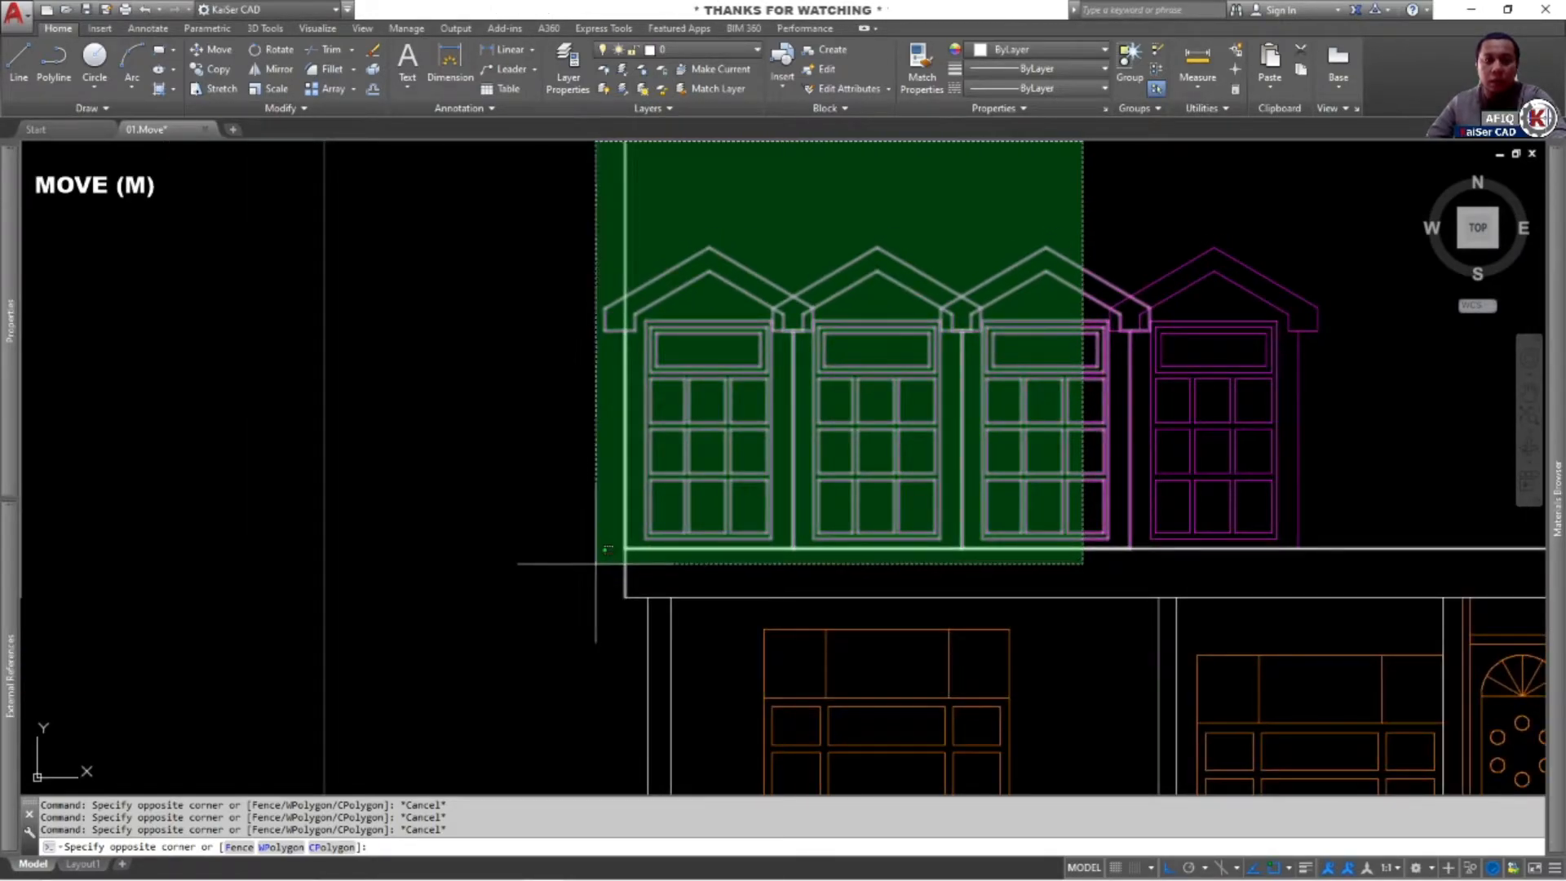
{"action": "left_click", "coordinate": [596, 562]}
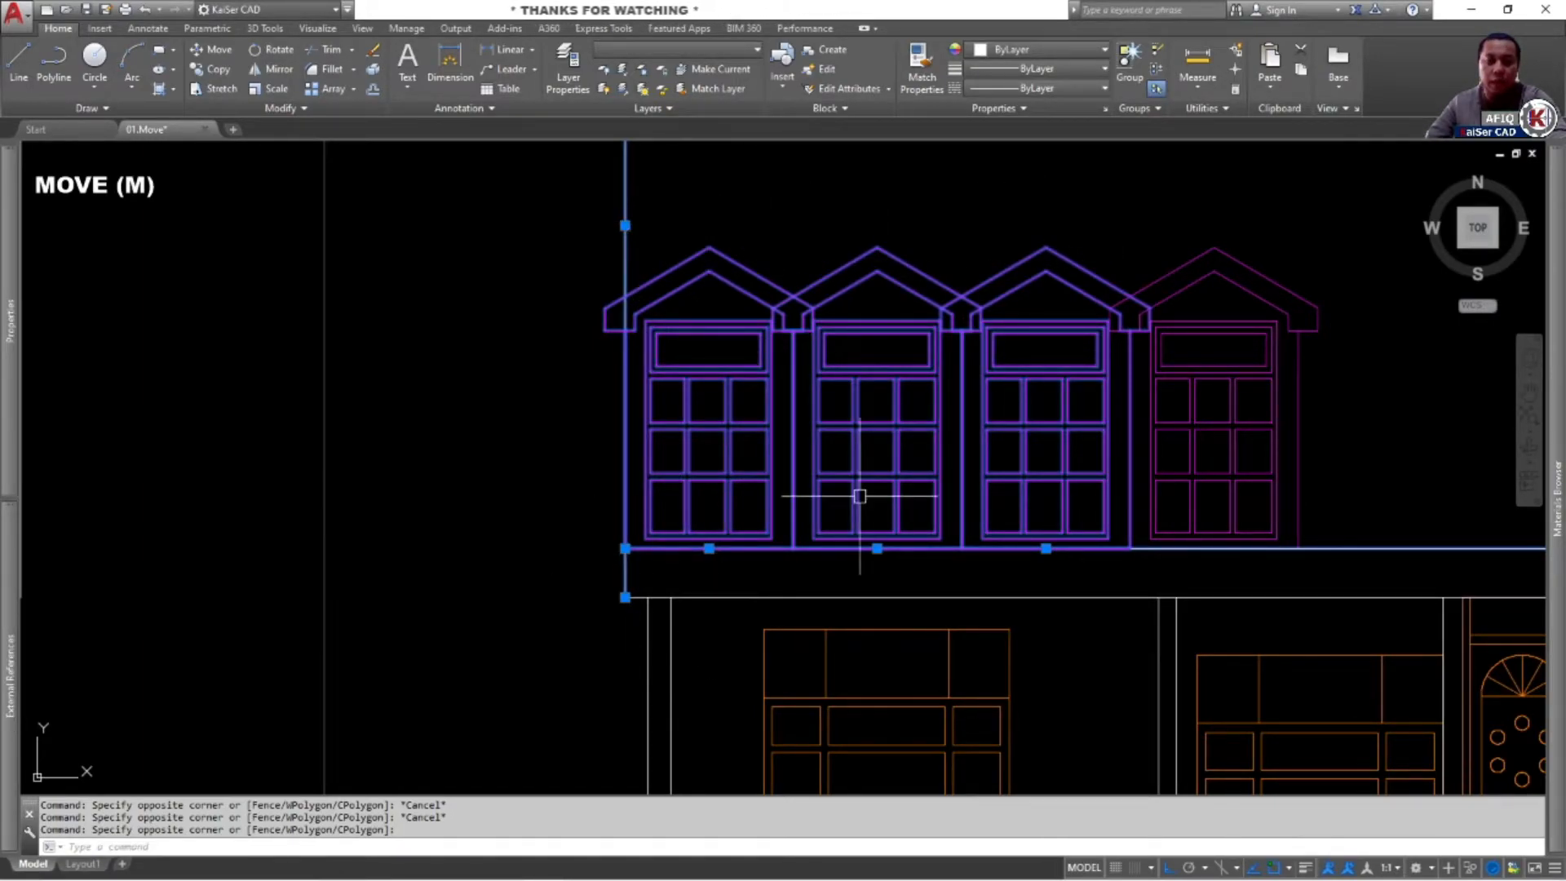
{"action": "key", "text": "Escape"}
Repeat the crossing selection over the first three ANSWER dormer windows from a wider area, and clear it
{"action": "left_click", "coordinate": [1086, 157]}
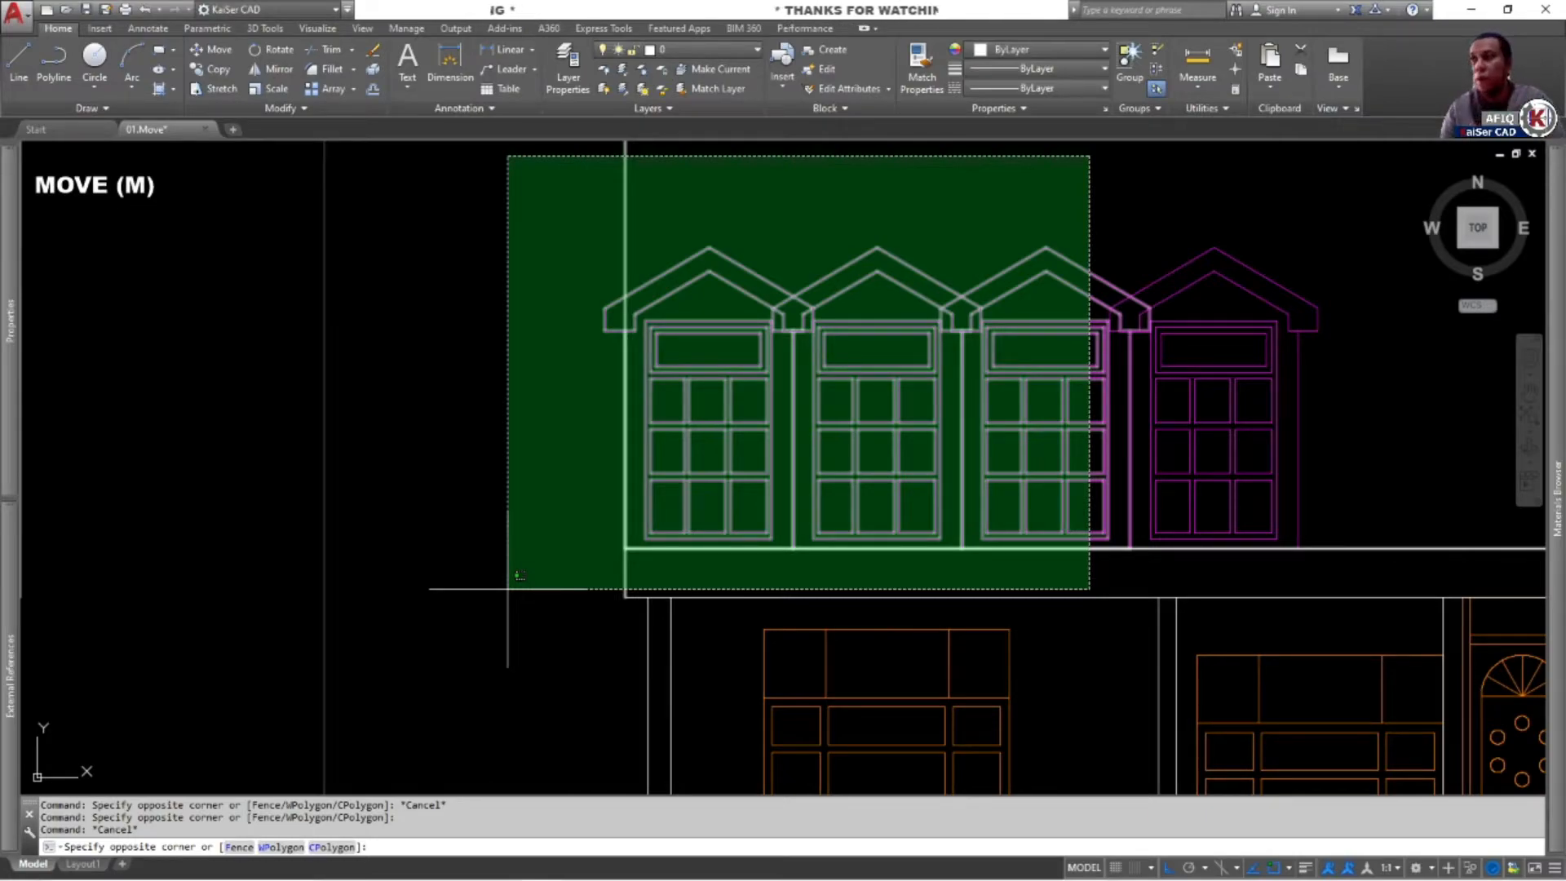
{"action": "middle_click_drag", "start_coordinate": [507, 588], "coordinate": [507, 722]}
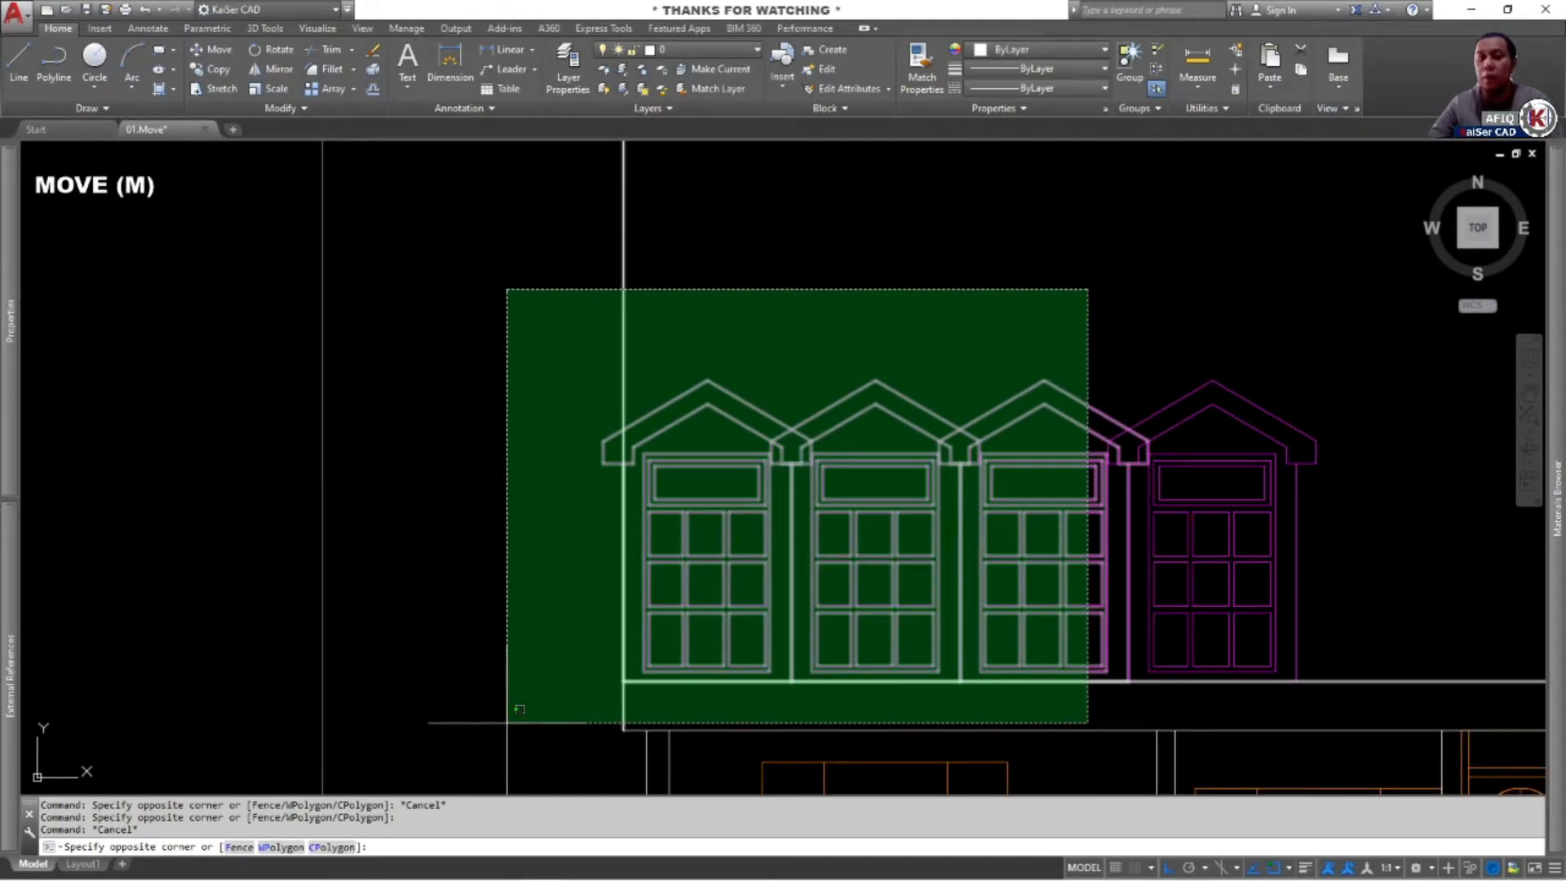
{"action": "left_click", "coordinate": [507, 722]}
{"action": "key", "text": "Escape"}
{"action": "key", "text": "Escape"}
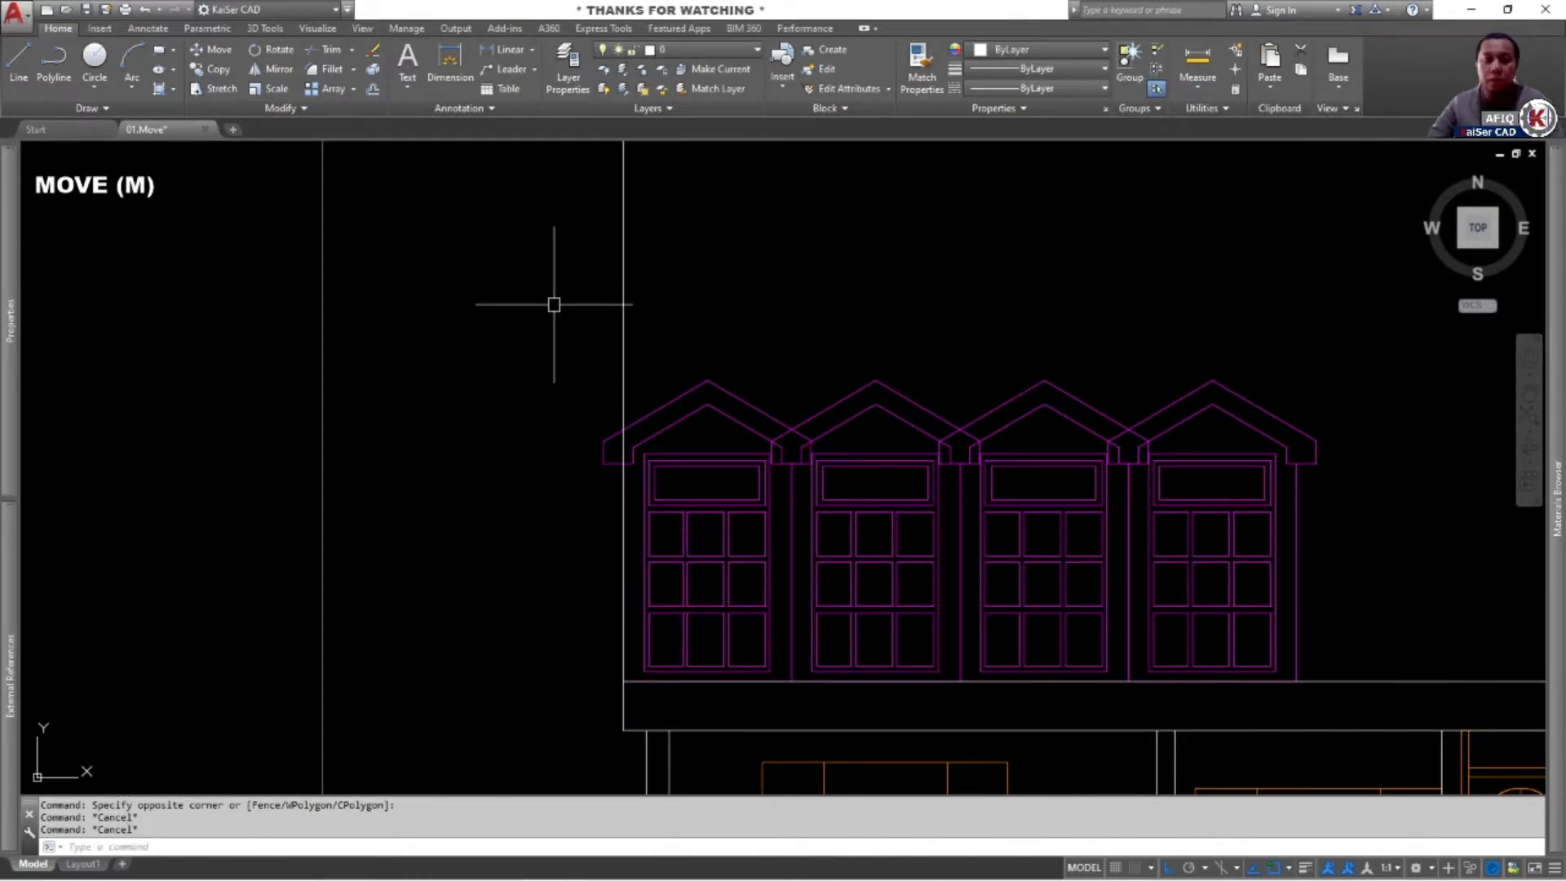
Try a window selection from upper left to lower right that fully encloses only the first two ANSWER dormer windows
{"action": "left_click", "coordinate": [513, 288]}
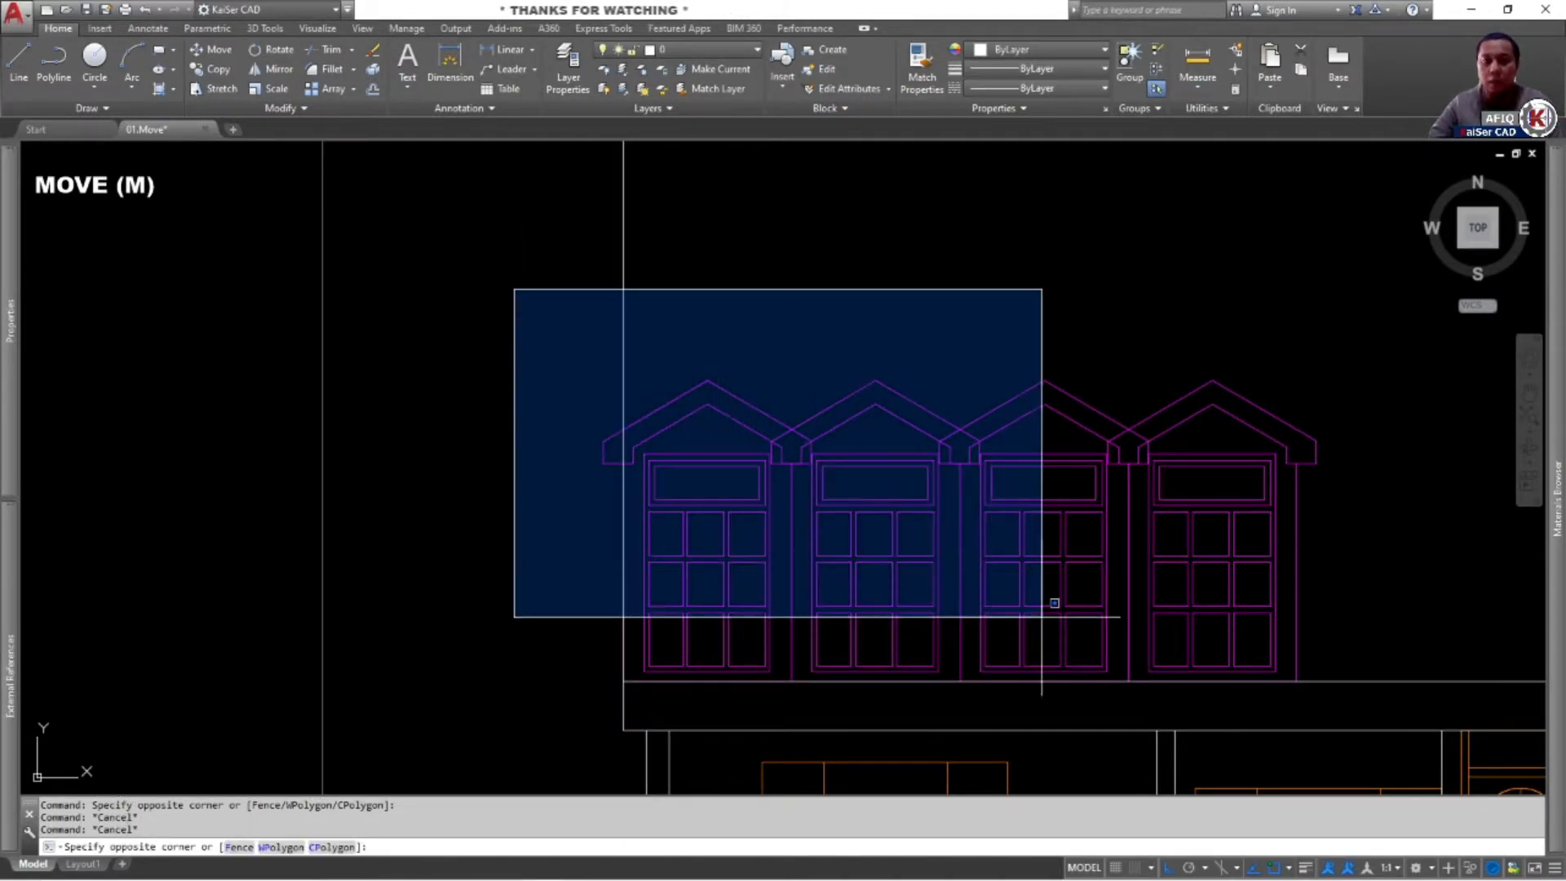
{"action": "left_click", "coordinate": [1052, 697]}
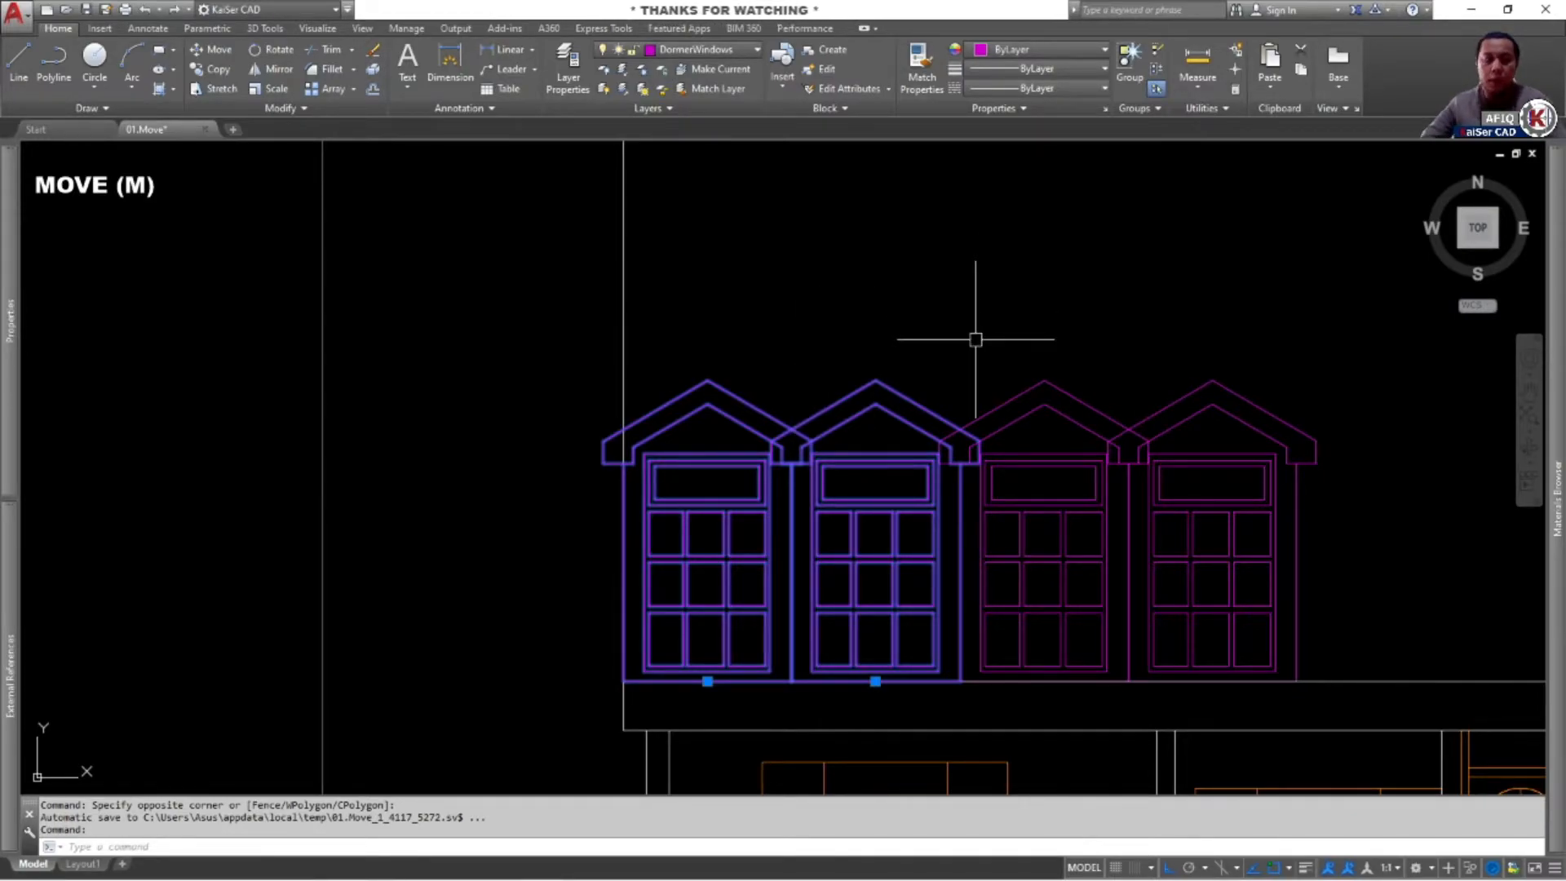
{"action": "key", "text": "Escape"}
Window-select all four dormer windows in the ANSWER elevation and move them 22 units straight up
{"action": "scroll", "coordinate": [976, 339], "scroll_direction": "down", "scroll_amount": 5}
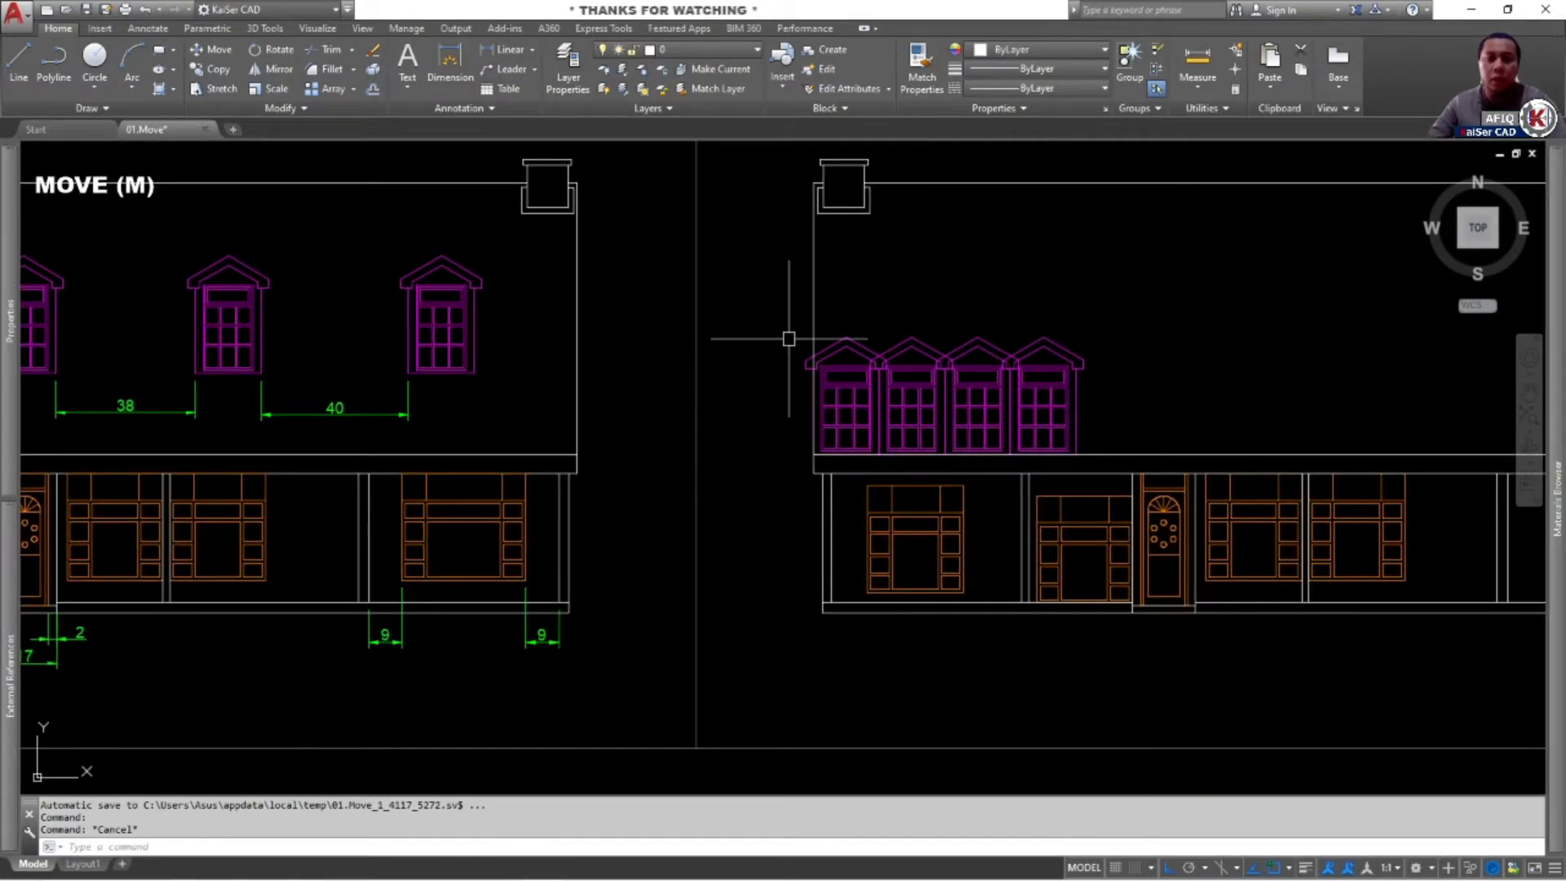
{"action": "left_click", "coordinate": [757, 309]}
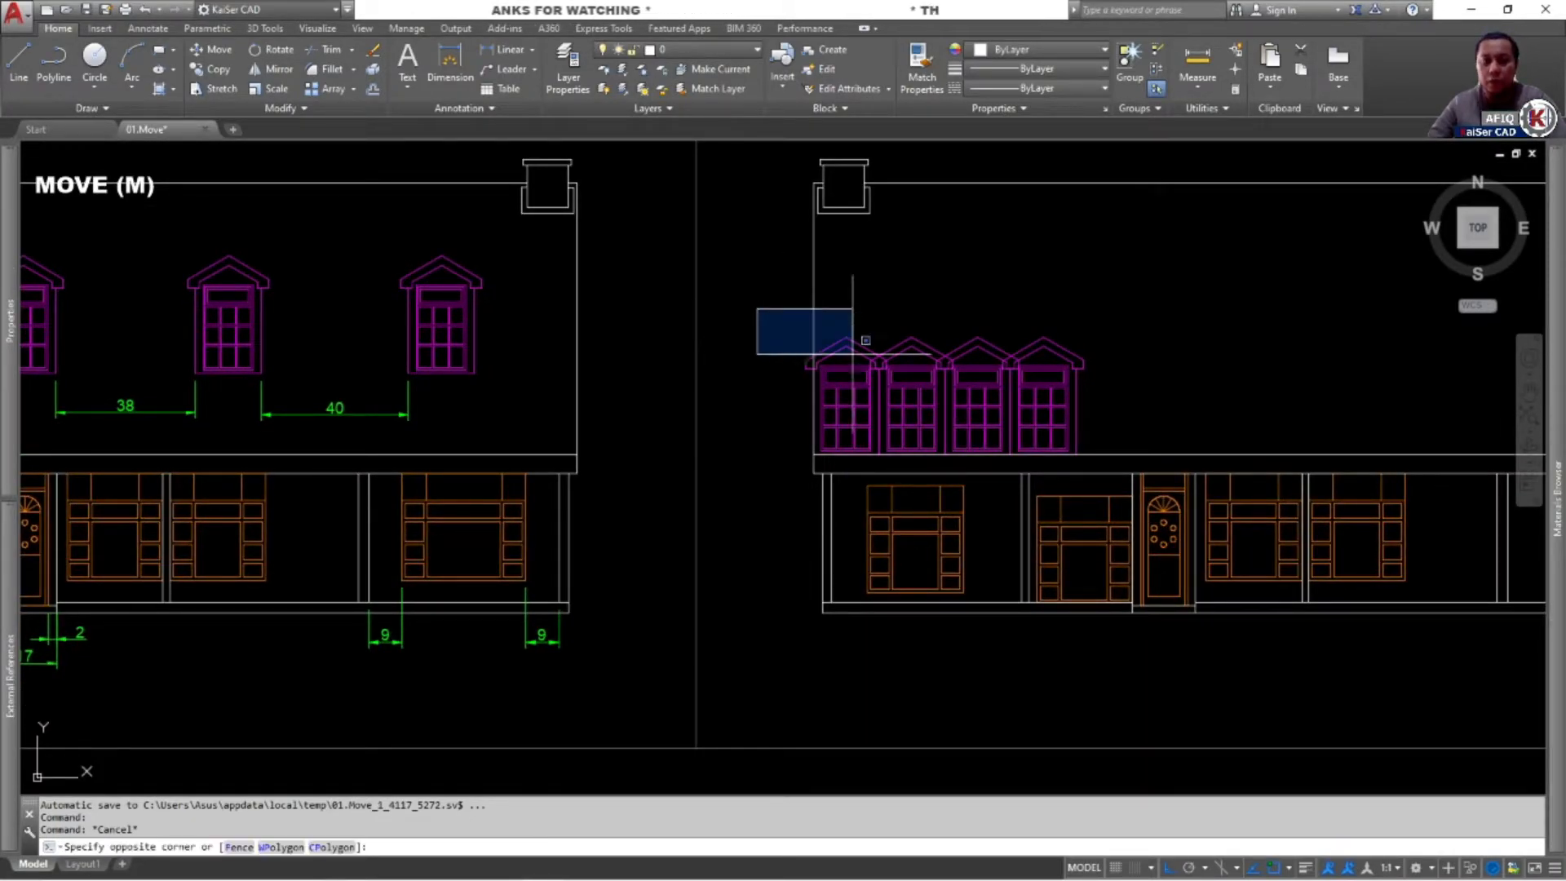
{"action": "left_click", "coordinate": [1127, 452]}
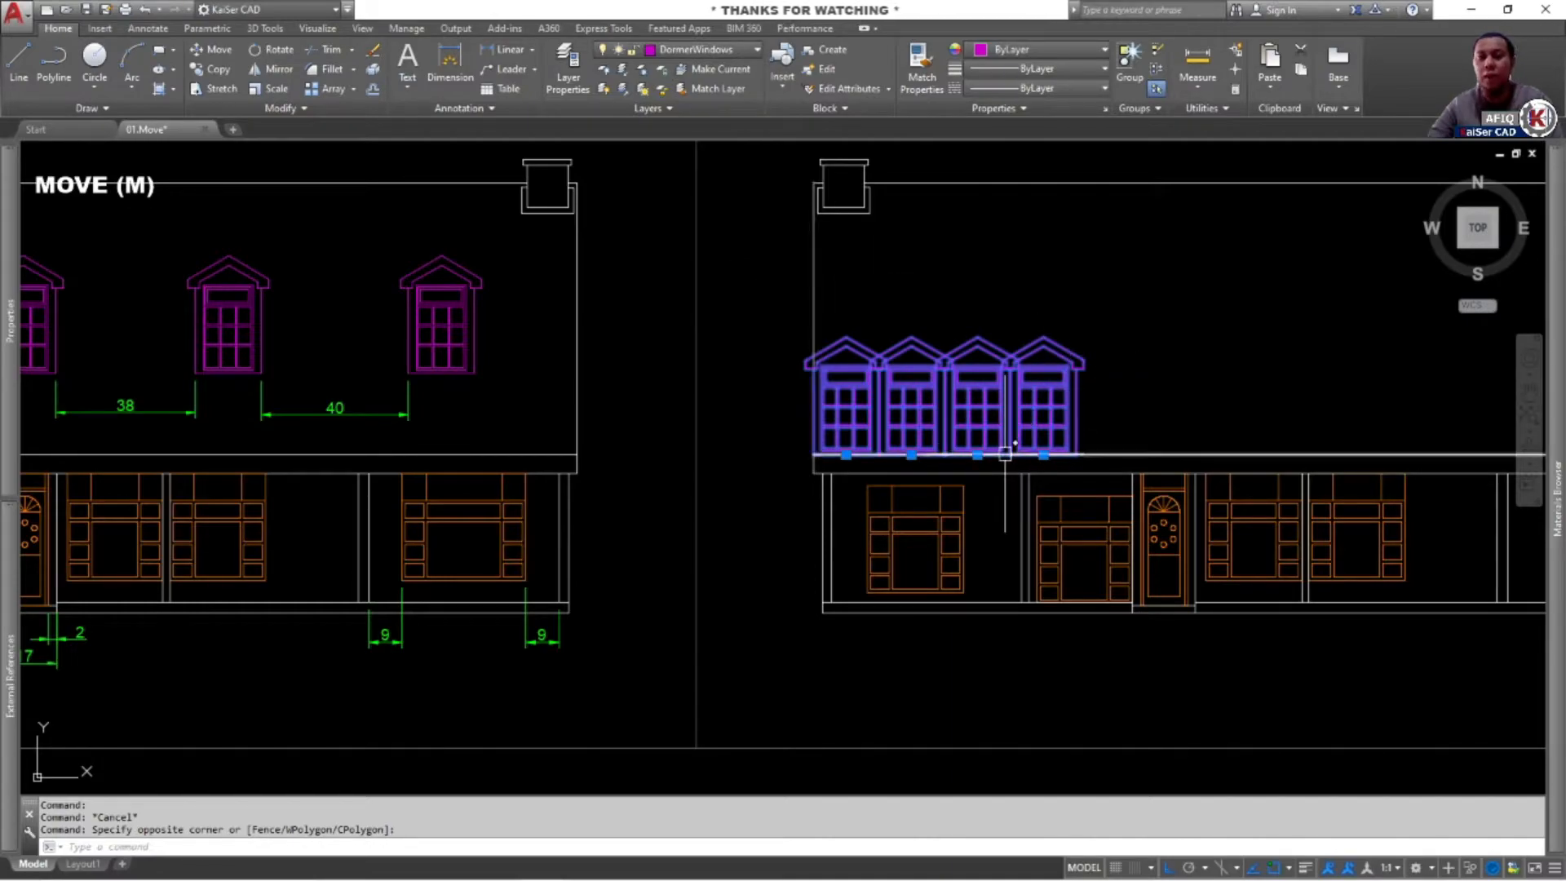
{"action": "middle_click_drag", "start_coordinate": [797, 443], "coordinate": [1007, 487]}
{"action": "type", "text": "m"}
{"action": "key", "text": "Return"}
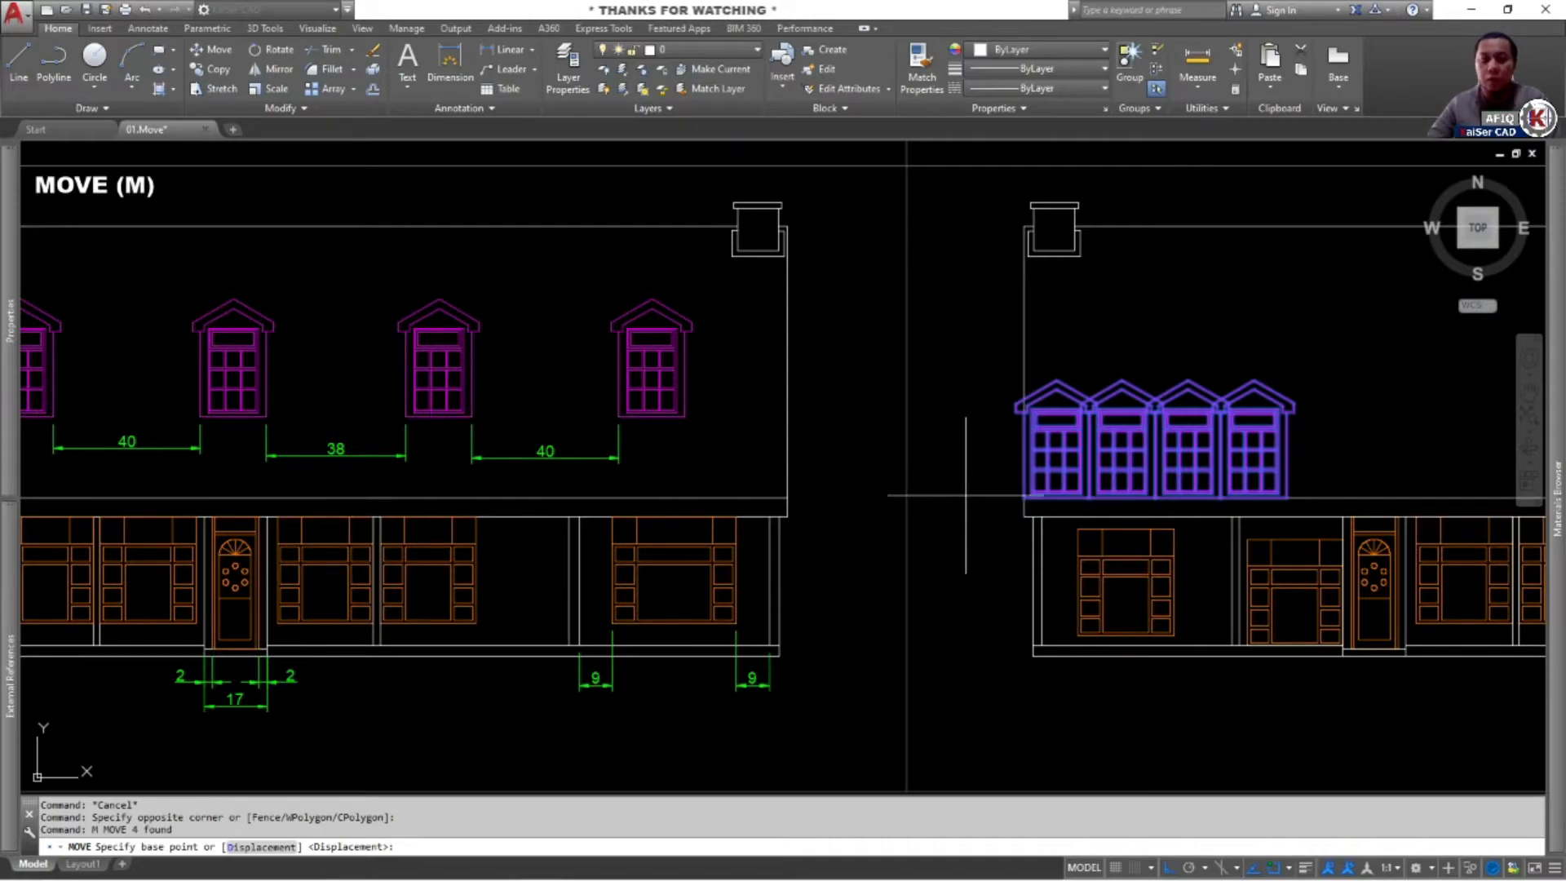
{"action": "scroll", "coordinate": [1015, 513], "scroll_direction": "up", "scroll_amount": 4}
{"action": "scroll", "coordinate": [840, 457], "scroll_direction": "down", "scroll_amount": 6}
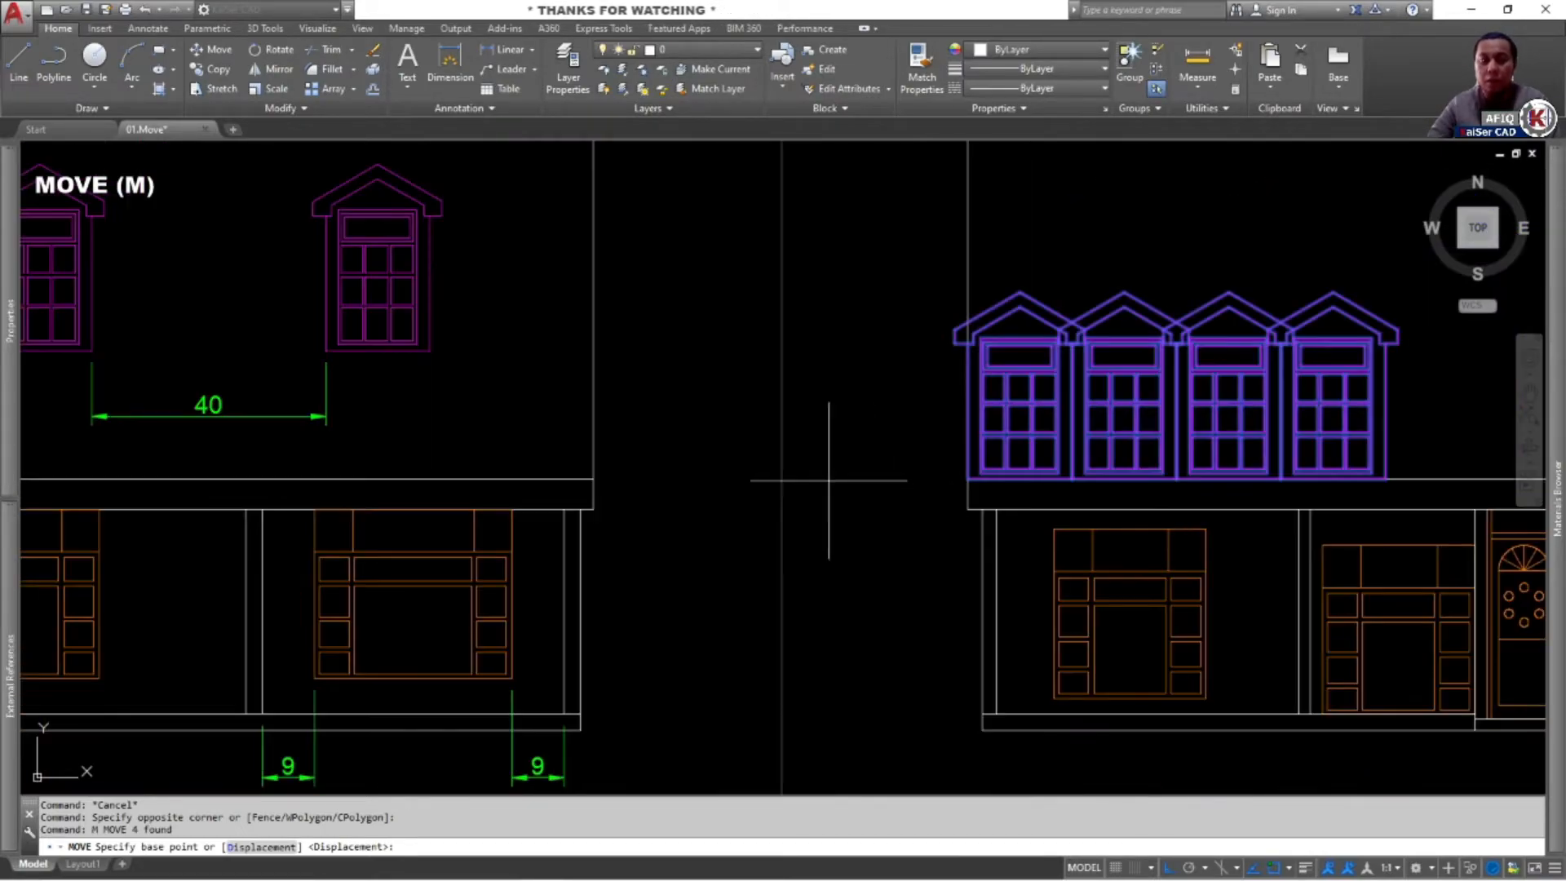
{"action": "scroll", "coordinate": [1150, 480], "scroll_direction": "up", "scroll_amount": 3}
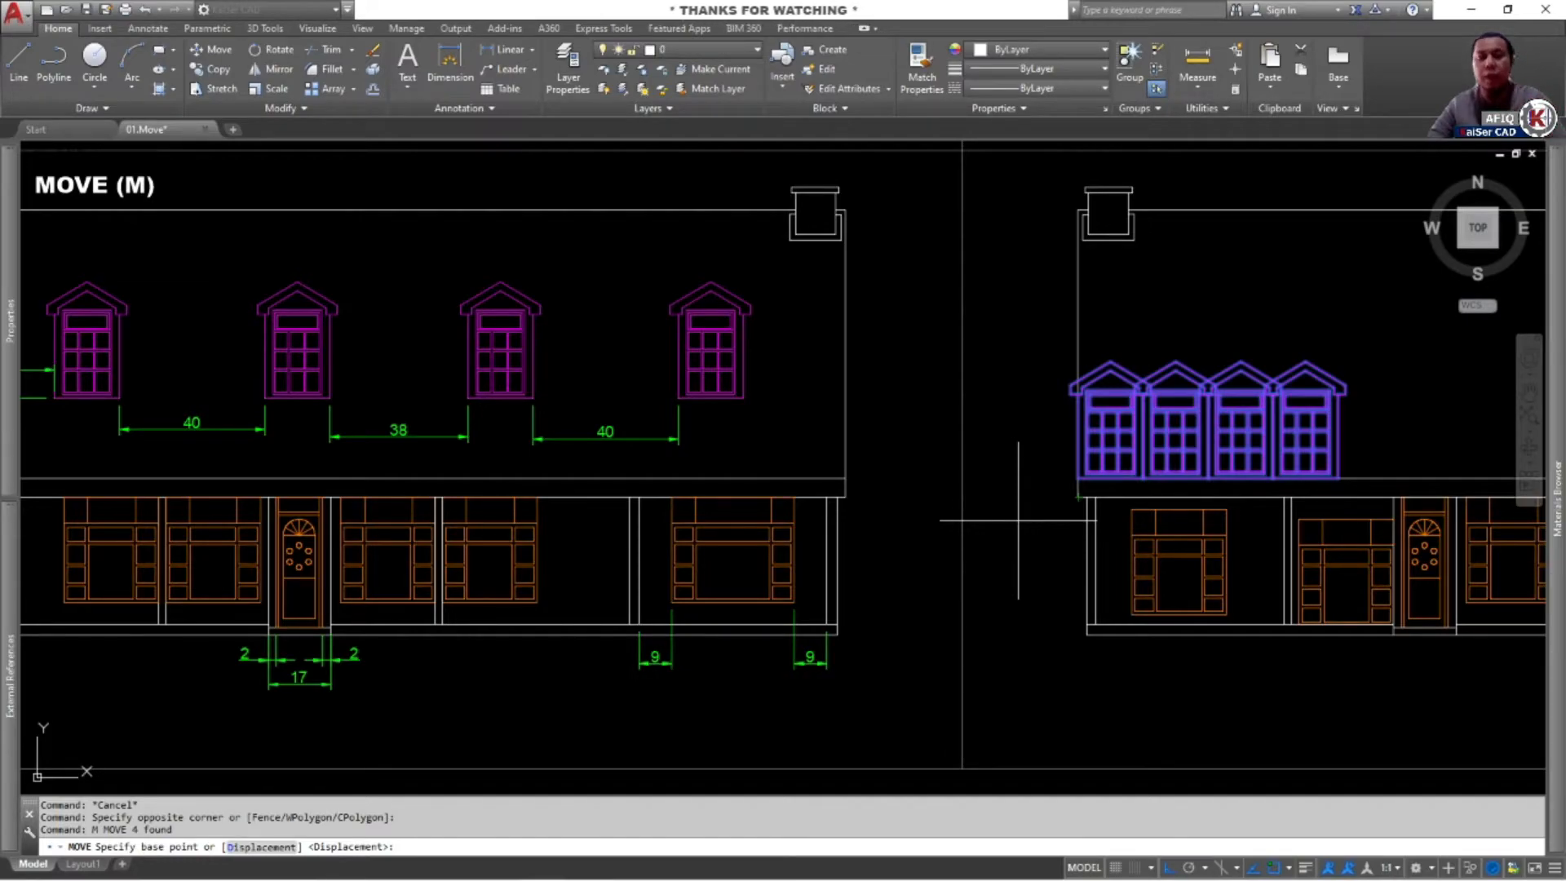
{"action": "middle_click_drag", "start_coordinate": [1011, 525], "coordinate": [1147, 516]}
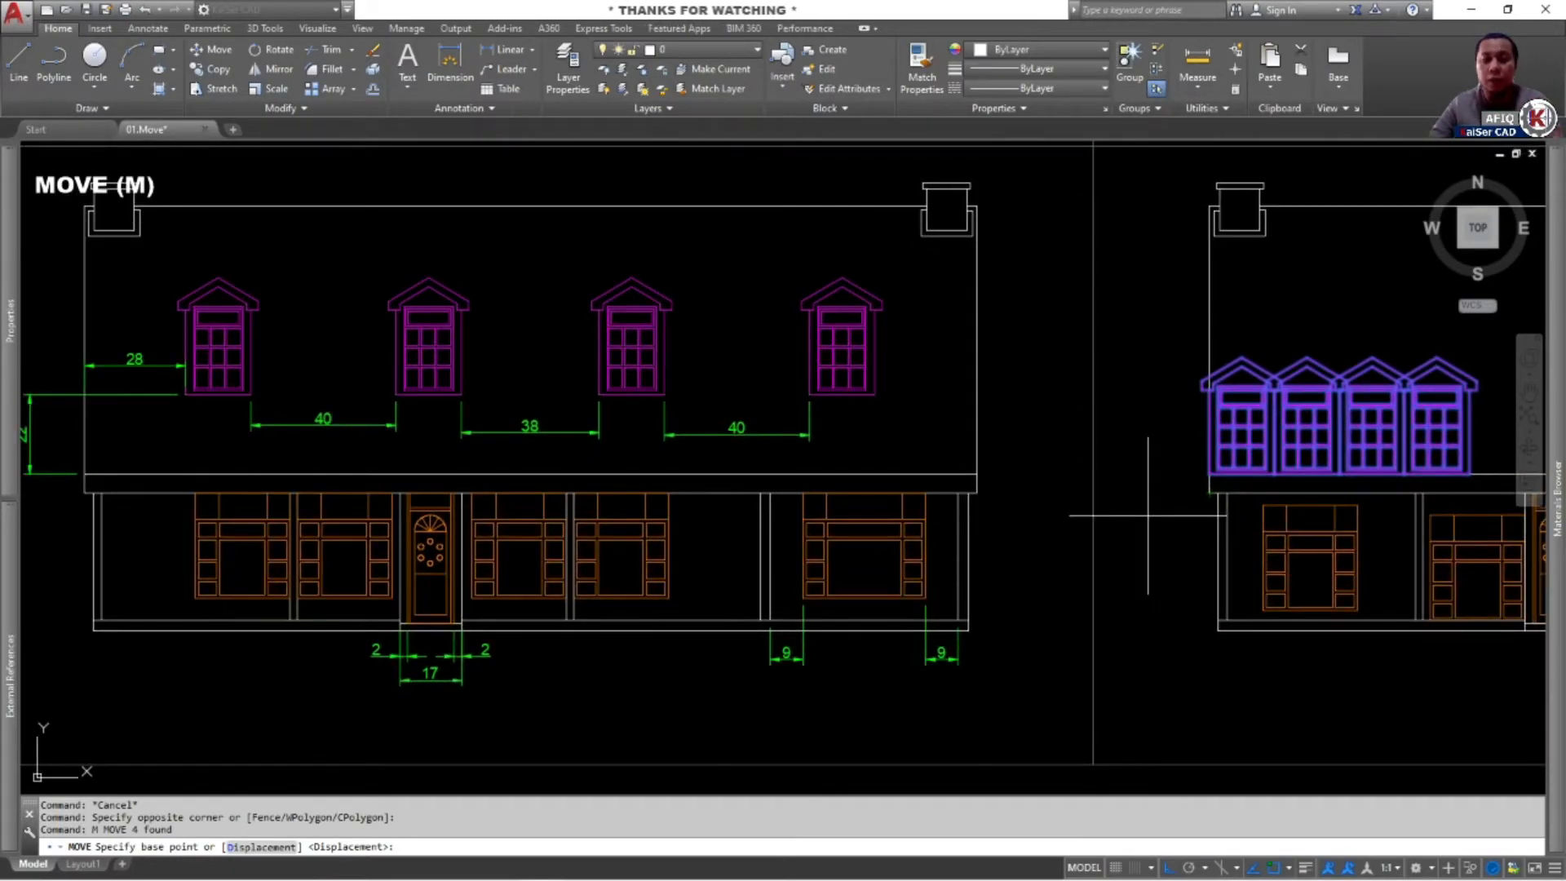
{"action": "middle_click_drag", "start_coordinate": [1128, 512], "coordinate": [1155, 510]}
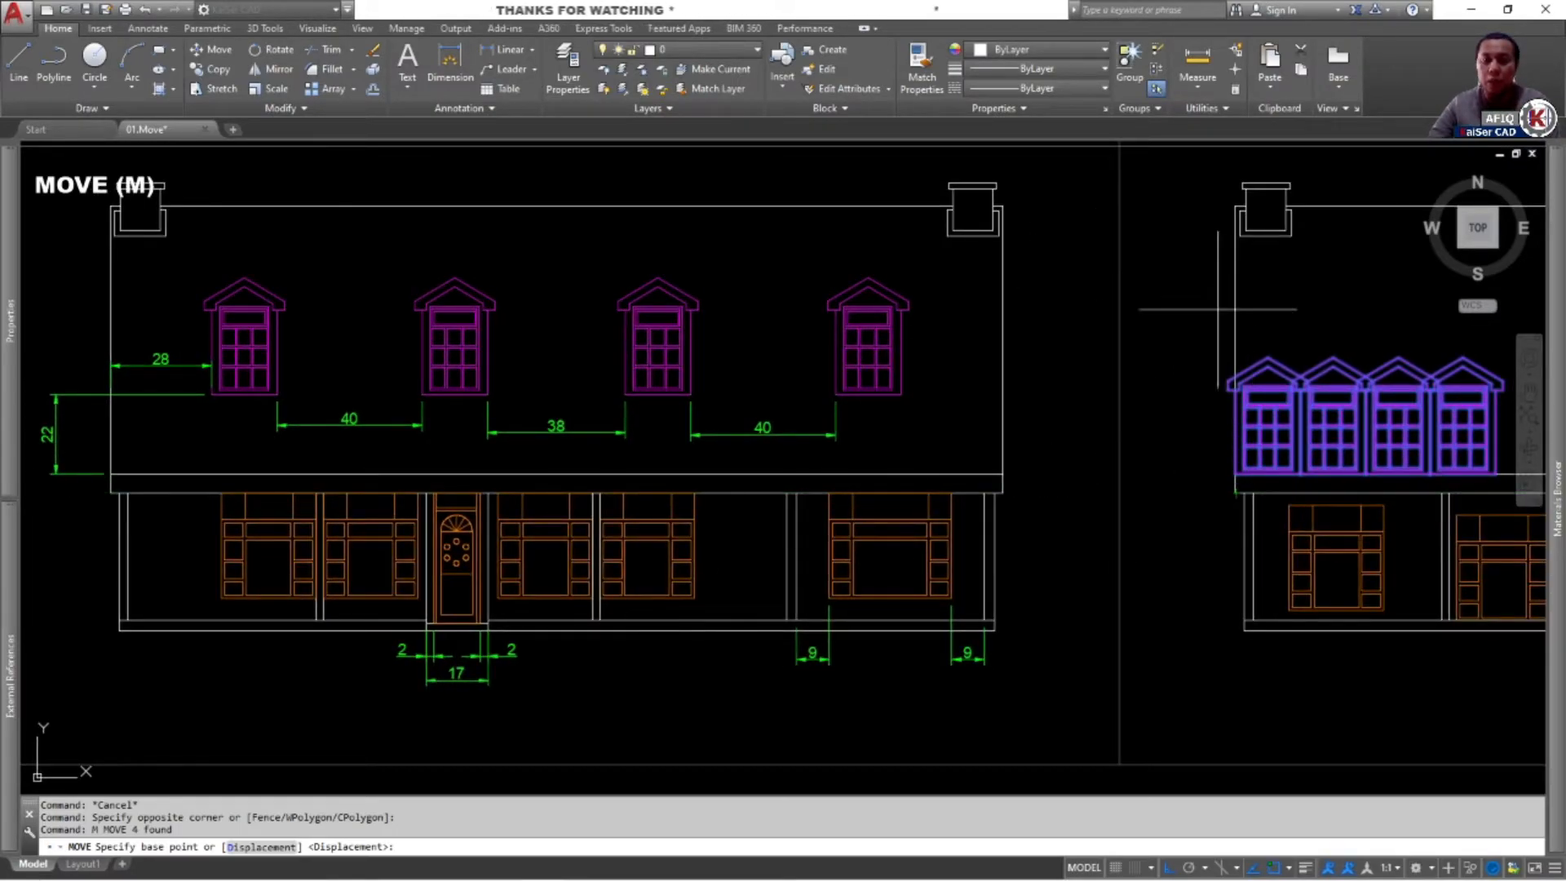
{"action": "left_click", "coordinate": [1168, 430]}
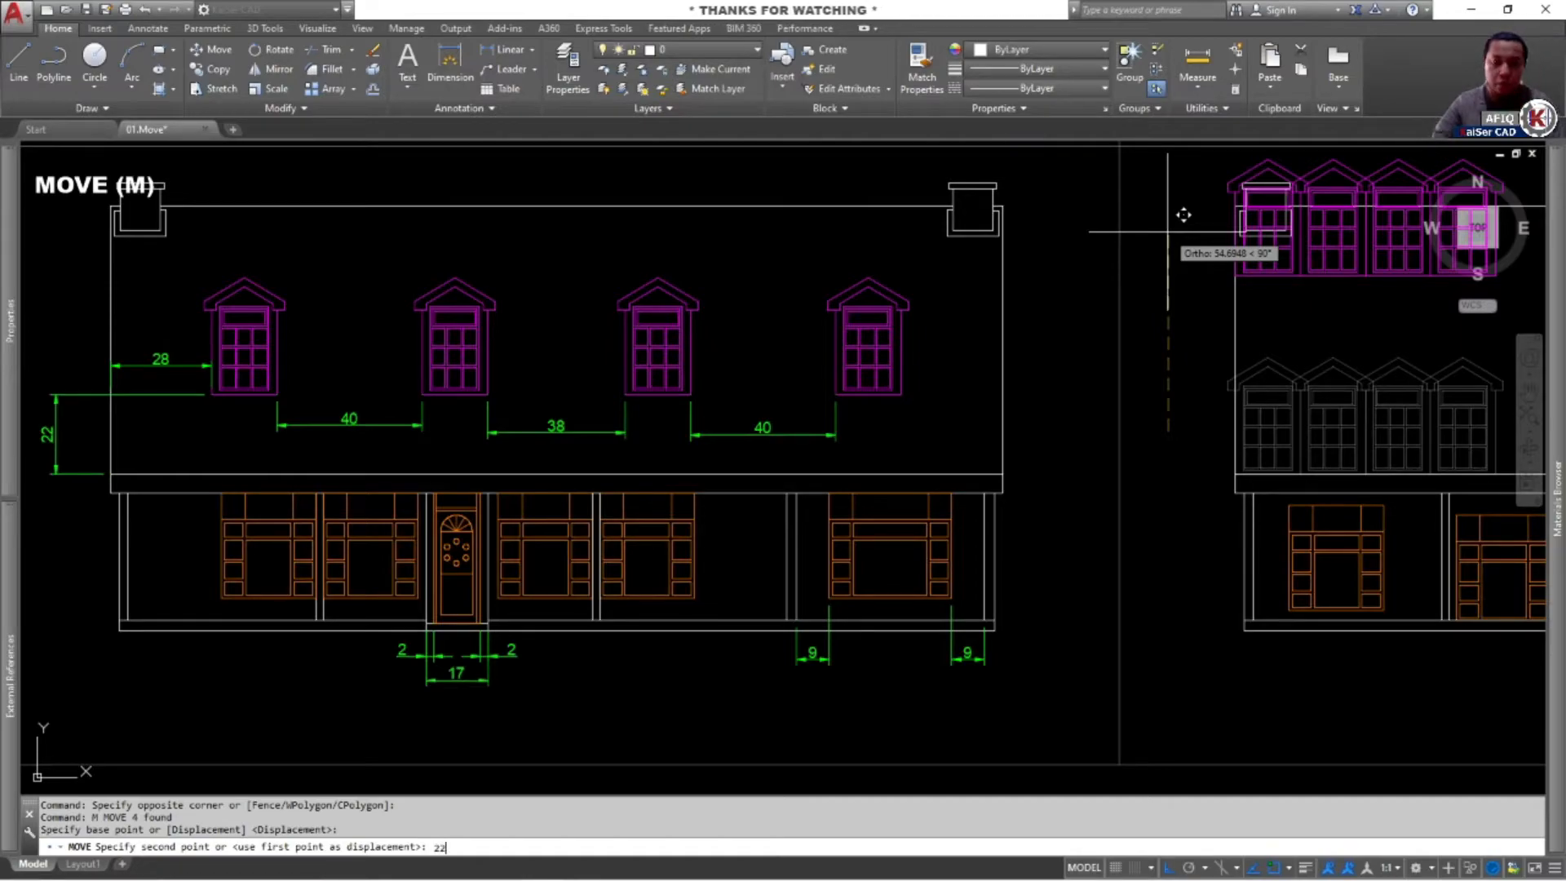
{"action": "key", "text": "Return"}
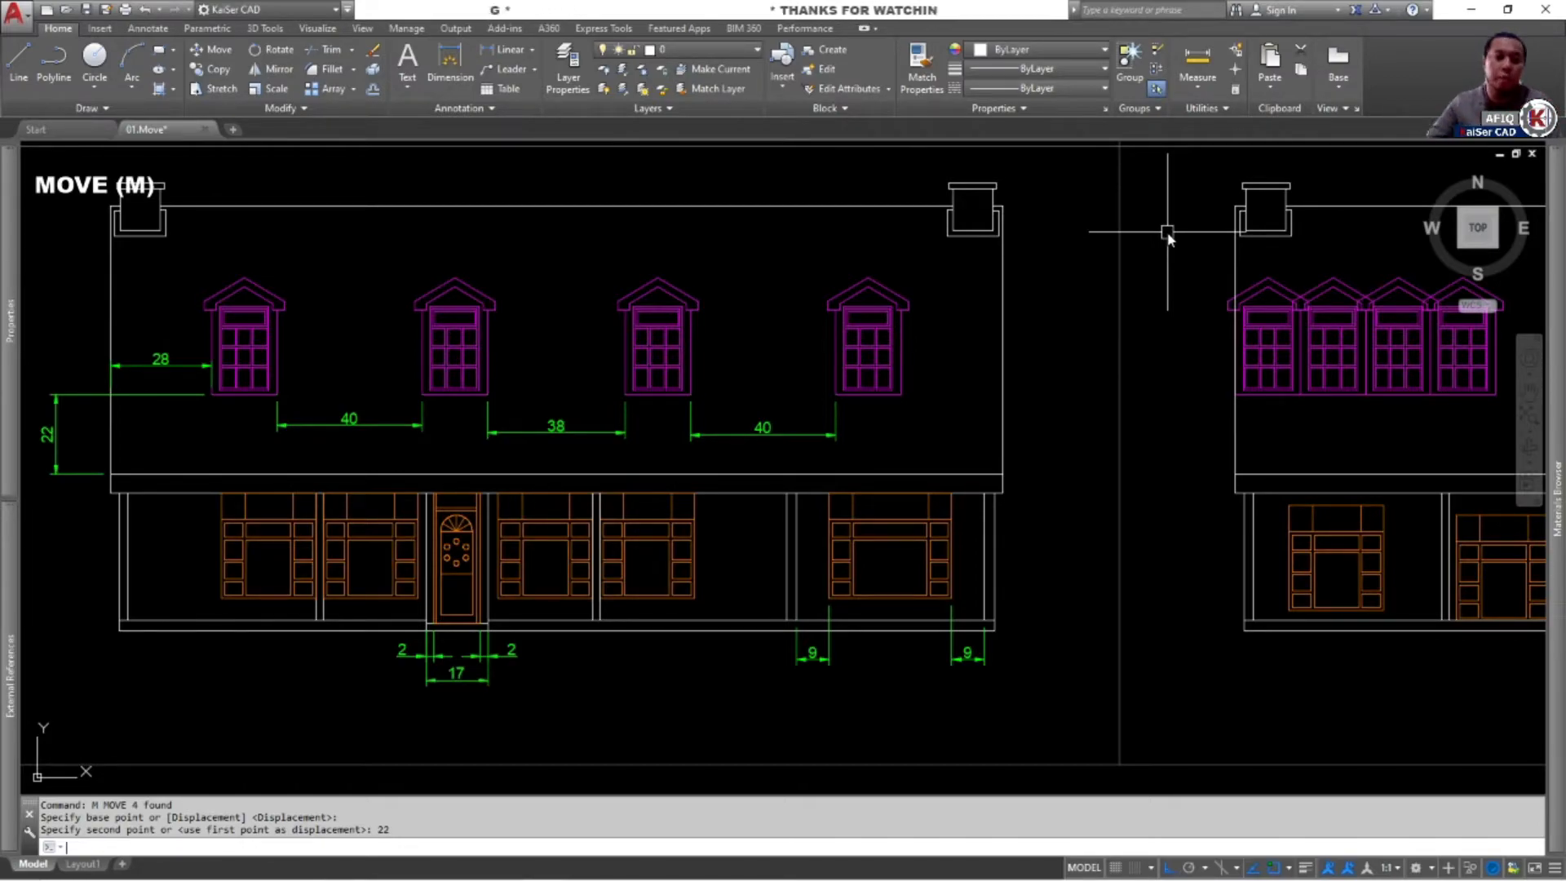
Move the four ANSWER dormer windows 28 units horizontally to the right, reusing the previous selection set
{"action": "middle_click_drag", "start_coordinate": [1157, 335], "coordinate": [1063, 316]}
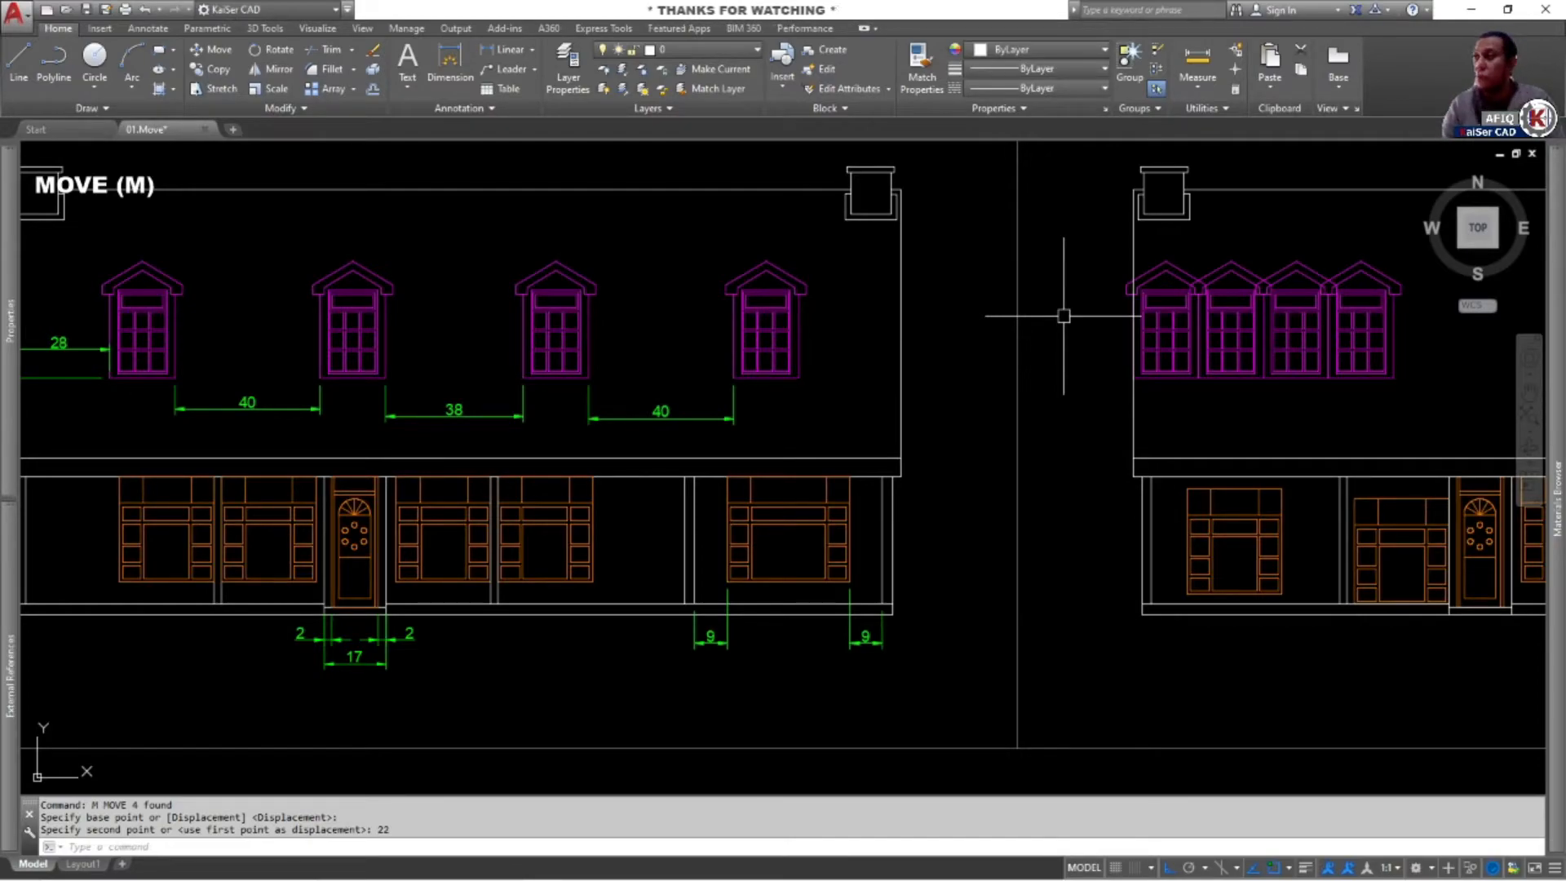
{"action": "type", "text": "M"}
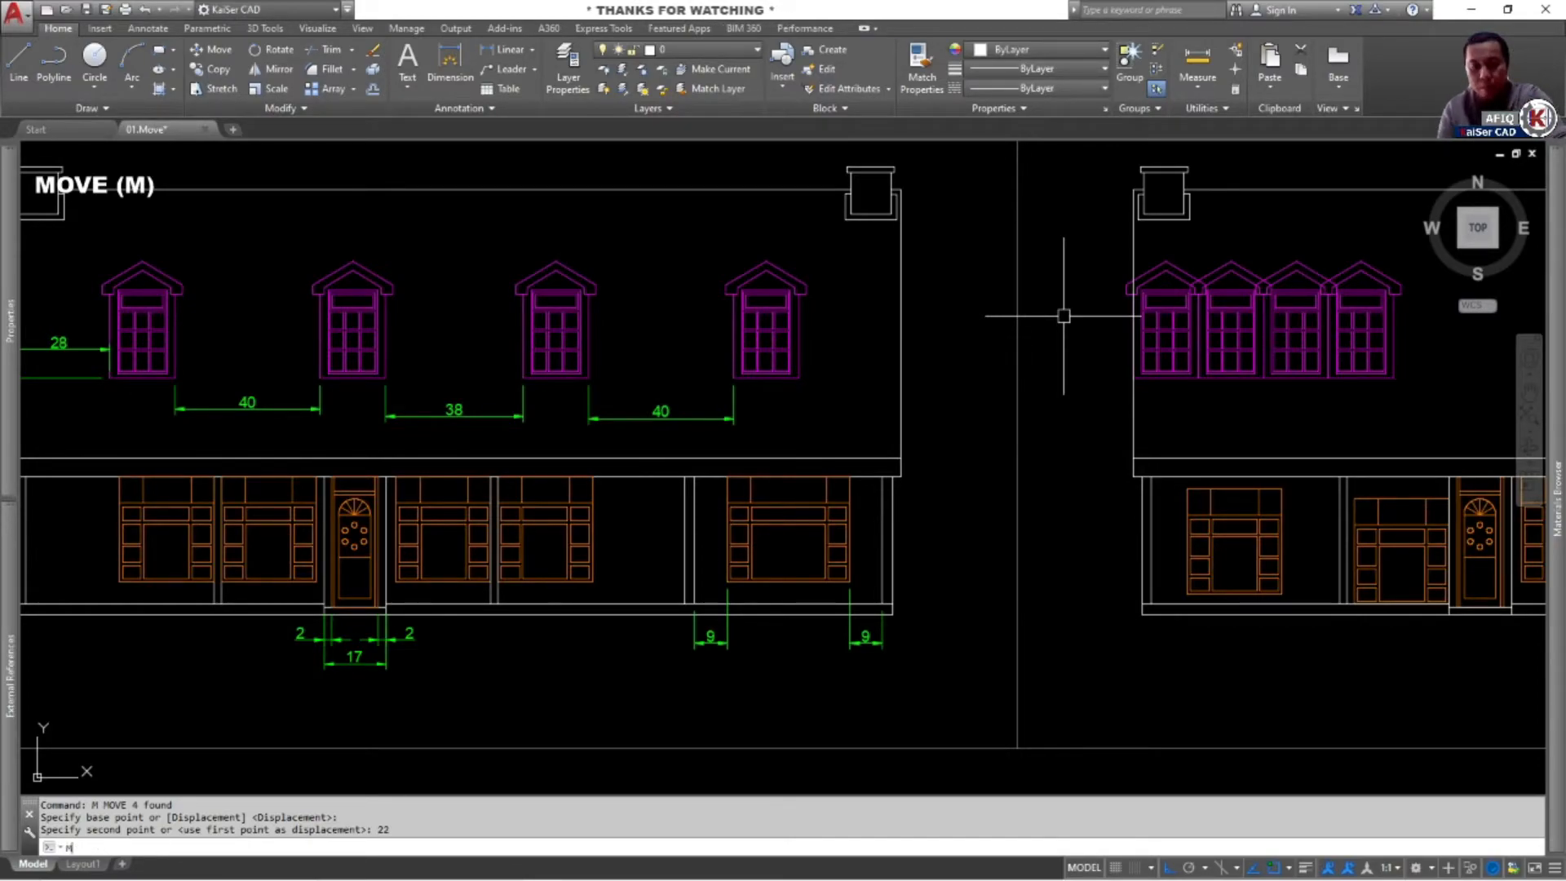
{"action": "key", "text": "Return"}
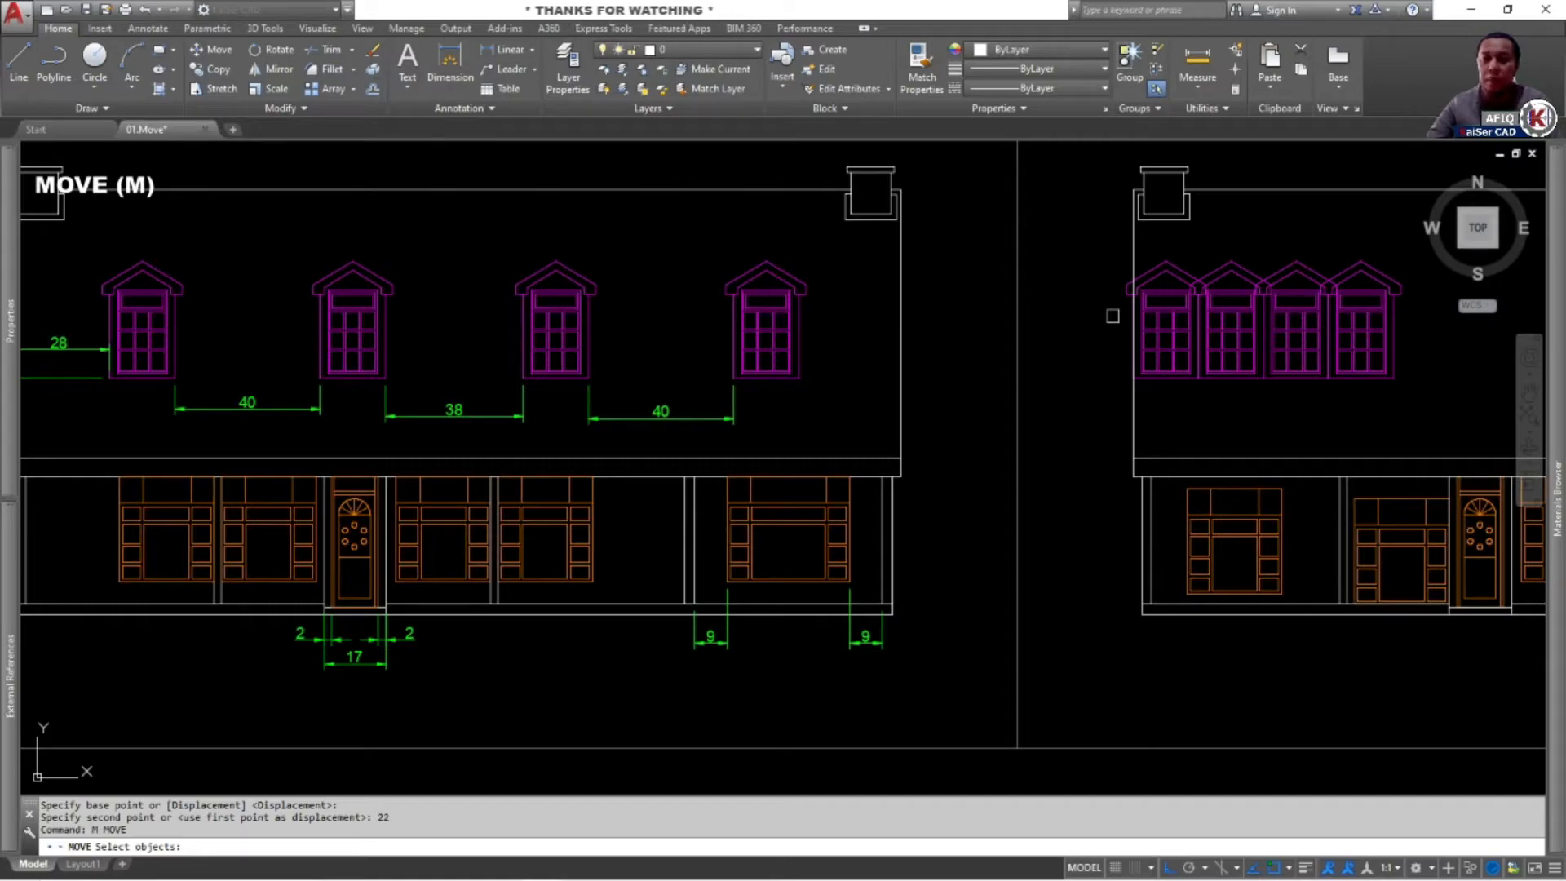
{"action": "left_click", "coordinate": [1060, 238]}
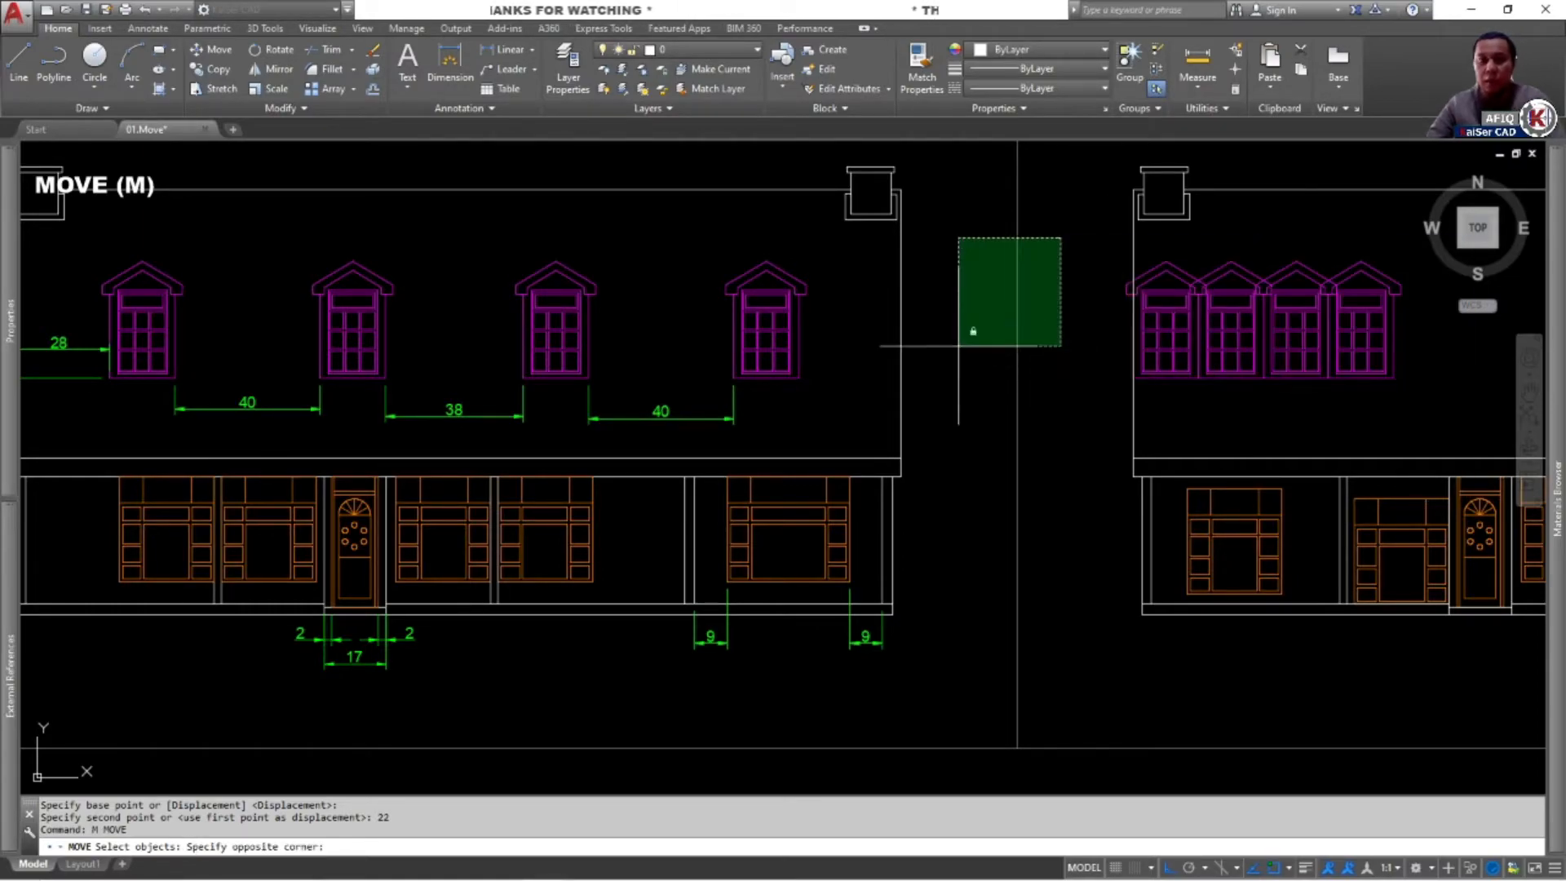
{"action": "left_click", "coordinate": [930, 394]}
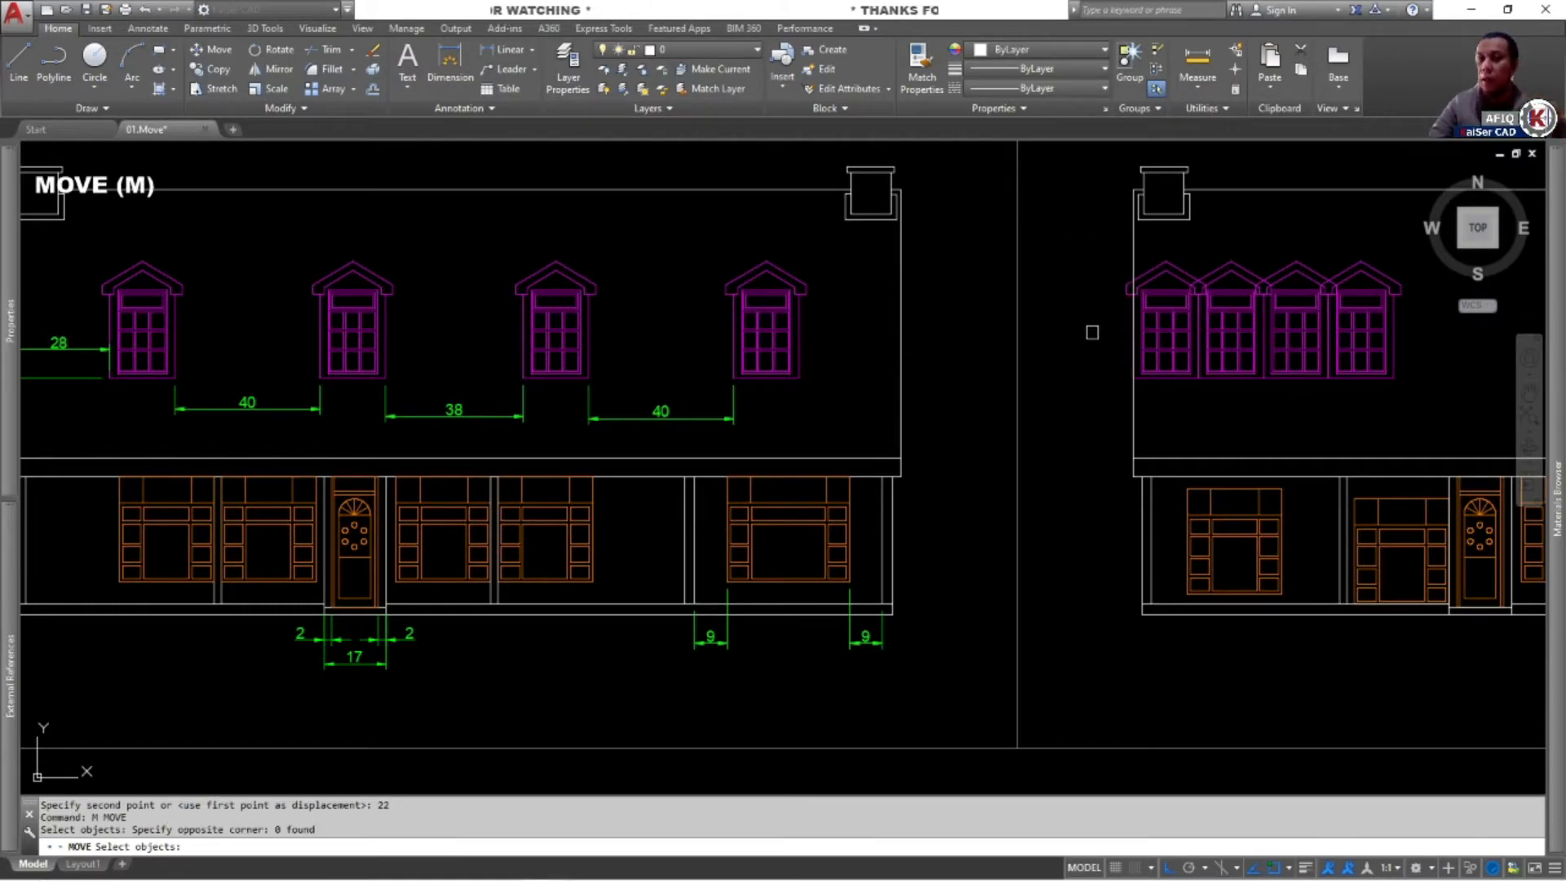
{"action": "middle_click_drag", "start_coordinate": [1091, 335], "coordinate": [1140, 342]}
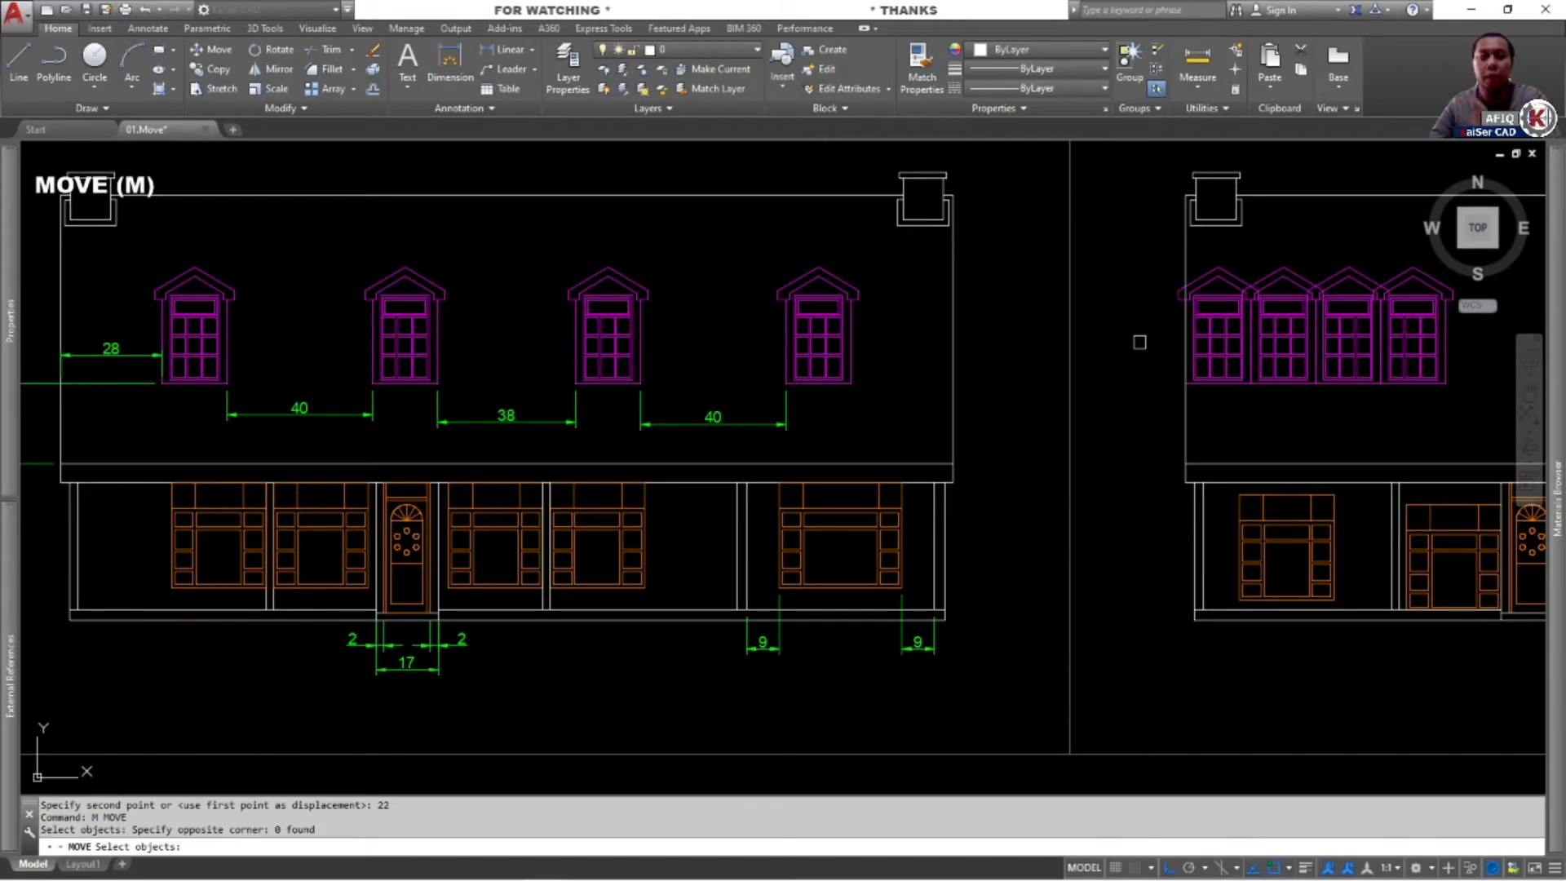
{"action": "type", "text": "p"}
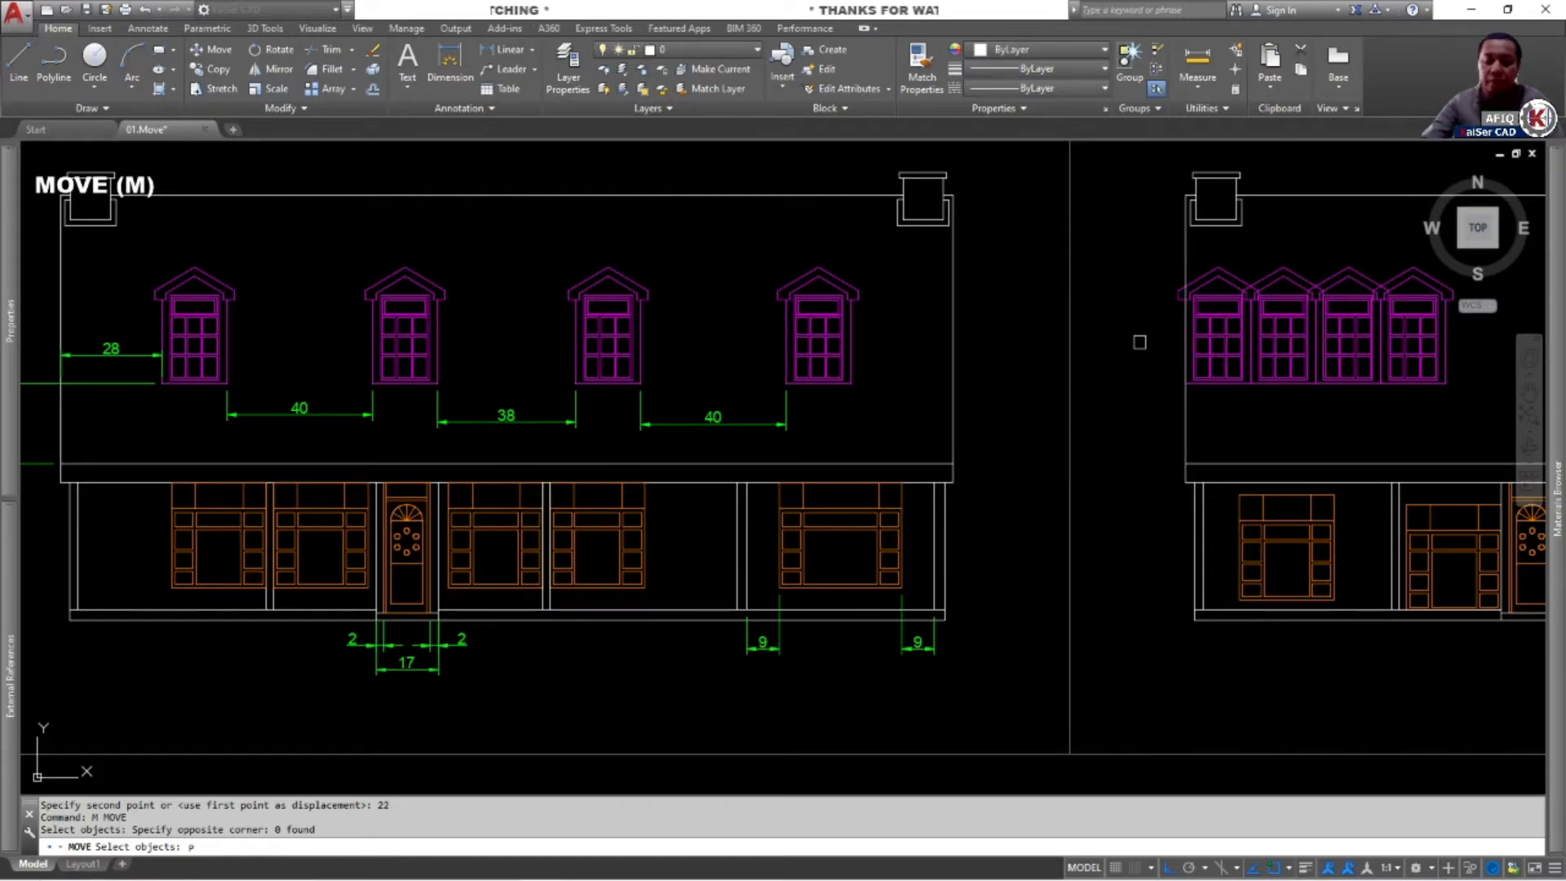
{"action": "key", "text": "Return"}
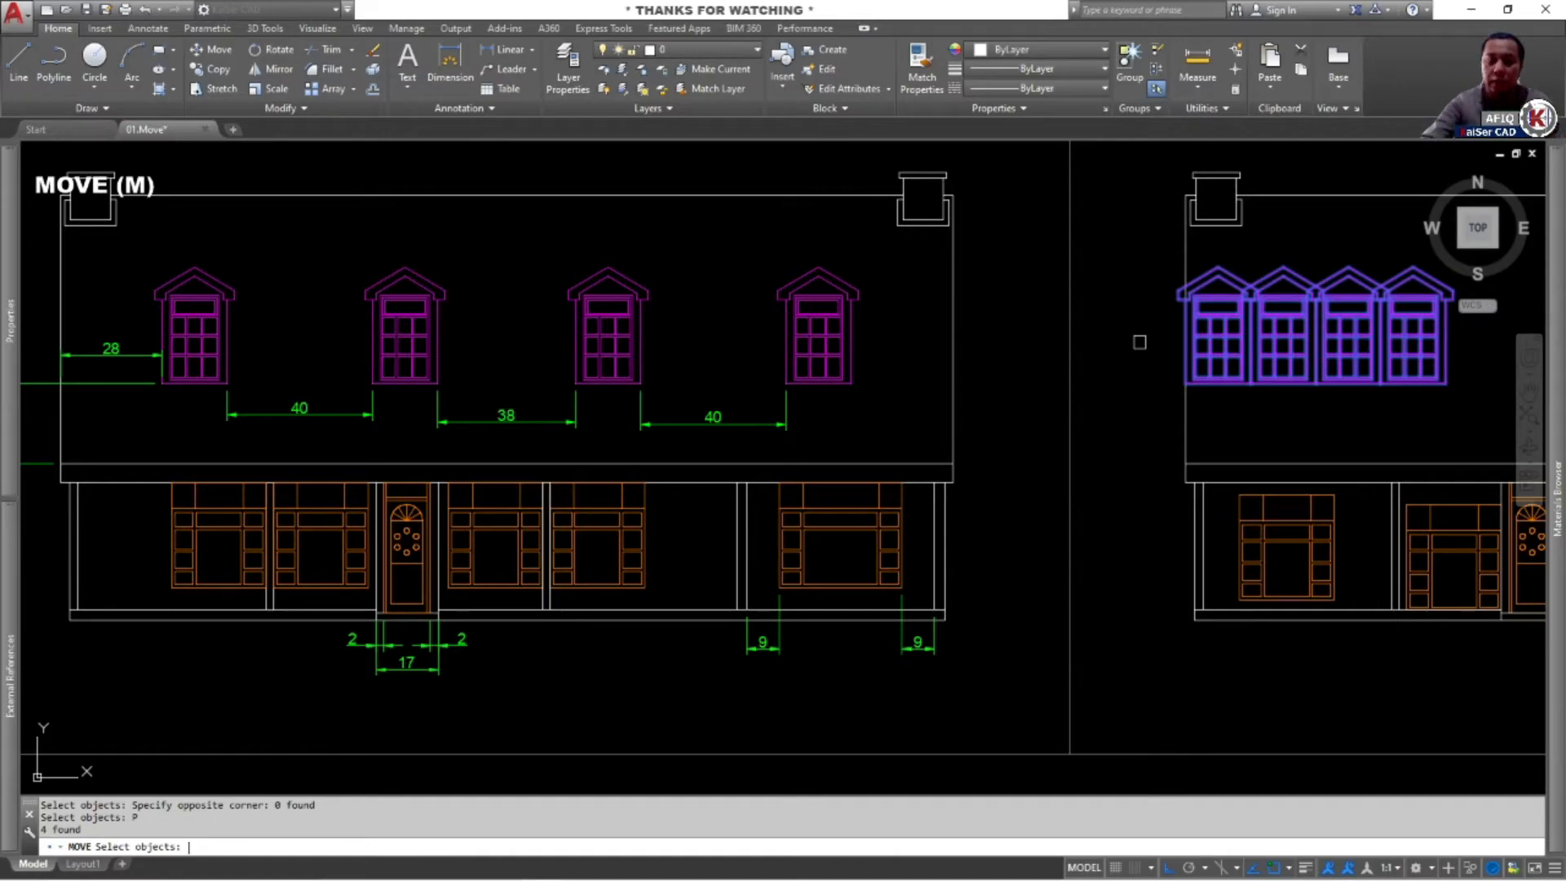
{"action": "key", "text": "Return"}
{"action": "left_click", "coordinate": [1127, 418]}
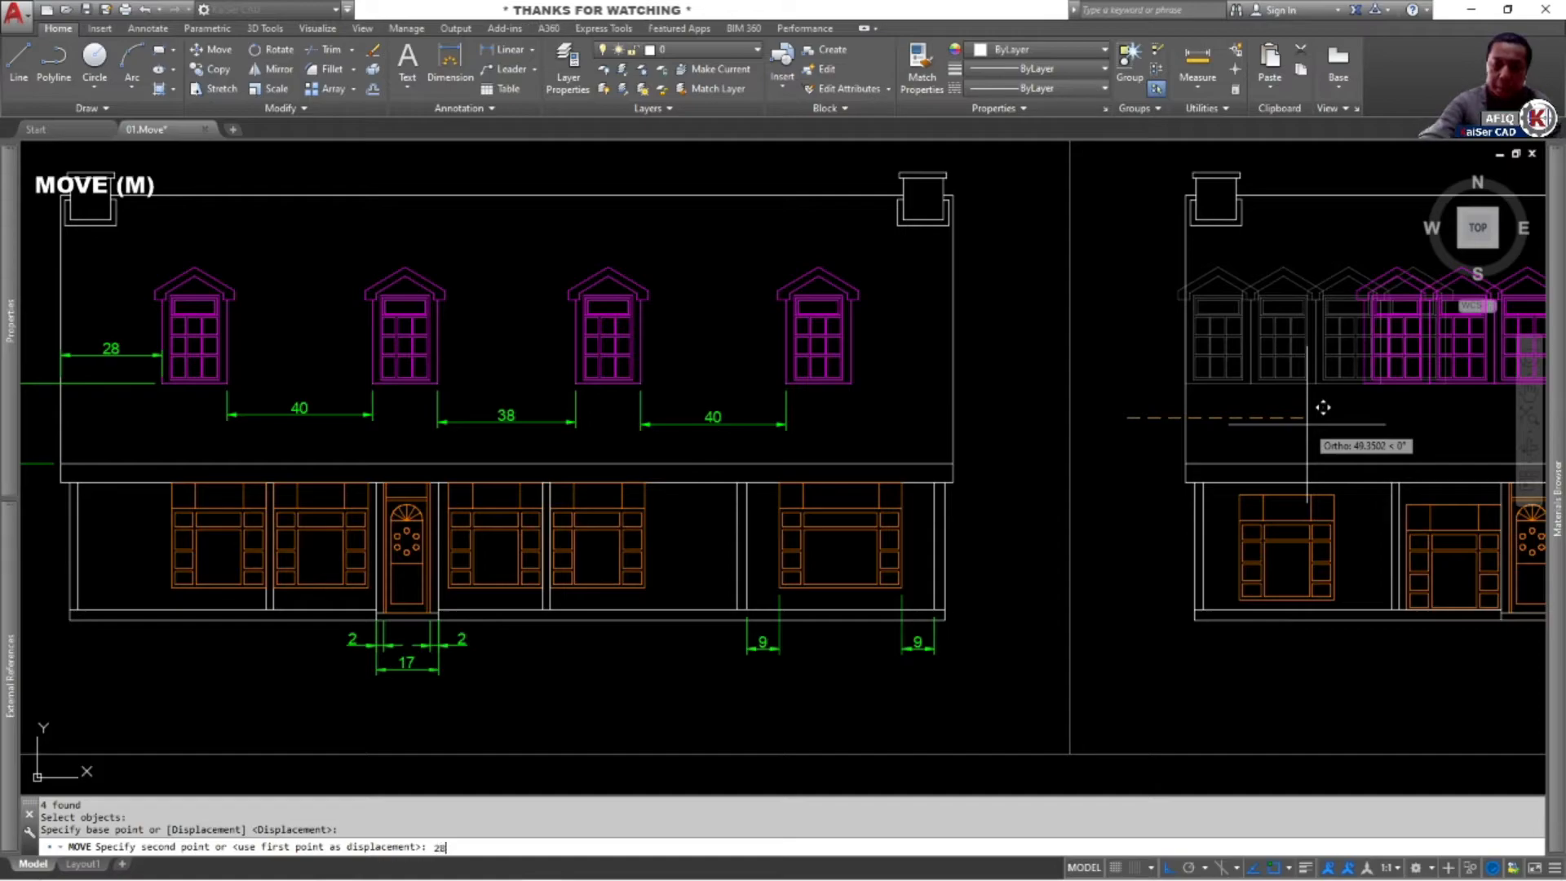
{"action": "key", "text": "Return"}
{"action": "middle_click_drag", "start_coordinate": [1162, 439], "coordinate": [967, 443]}
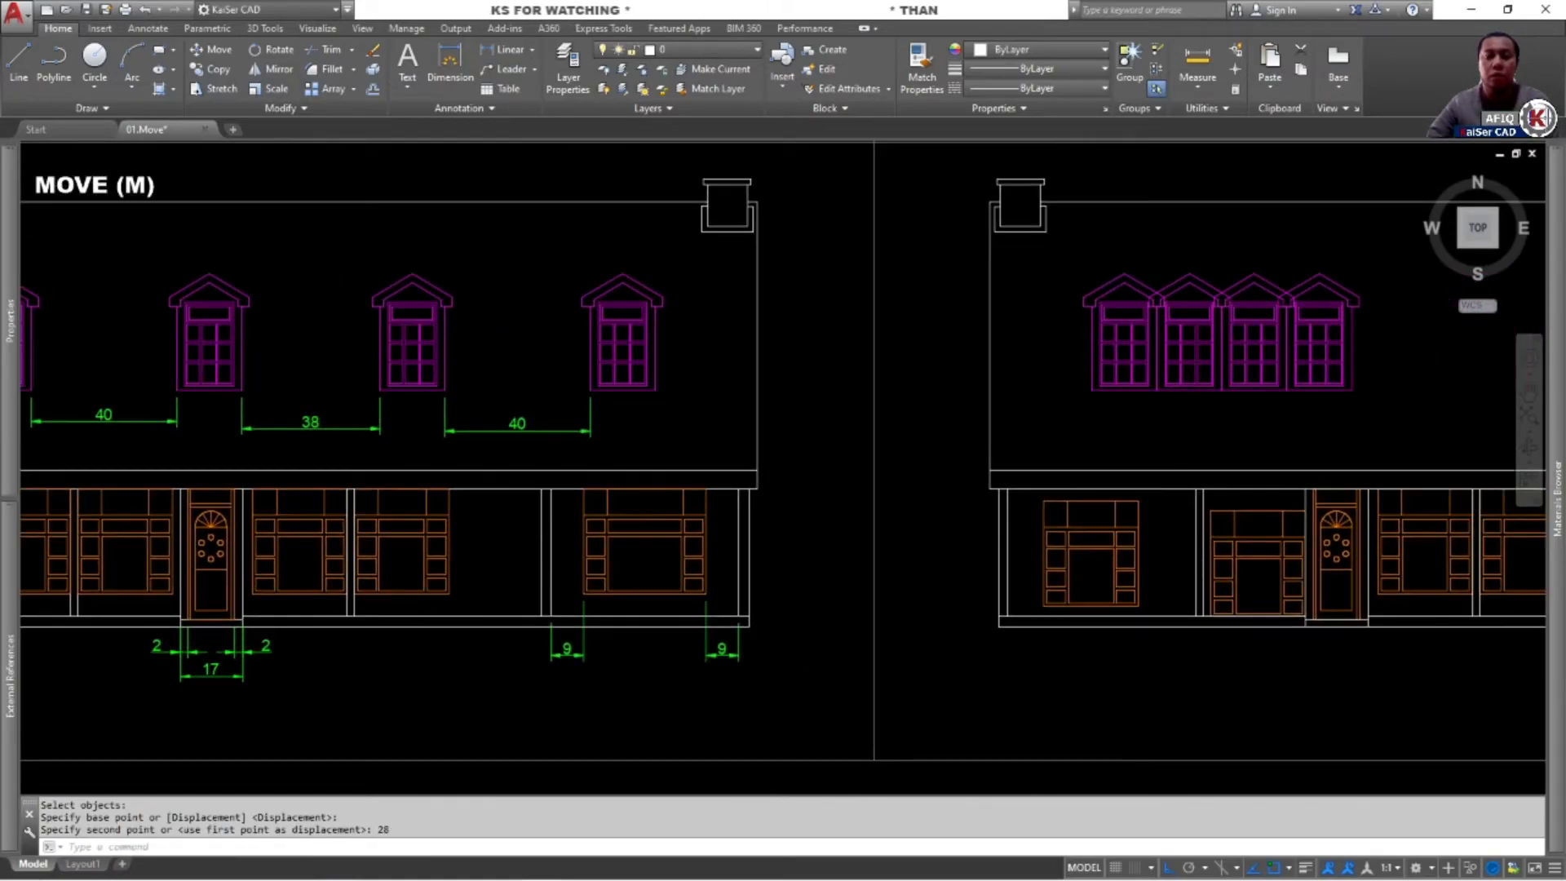
{"action": "scroll", "coordinate": [1329, 417], "scroll_direction": "down", "scroll_amount": 2}
{"action": "middle_click_drag", "start_coordinate": [1327, 416], "coordinate": [1253, 388]}
{"action": "scroll", "coordinate": [1150, 365], "scroll_direction": "up", "scroll_amount": 2}
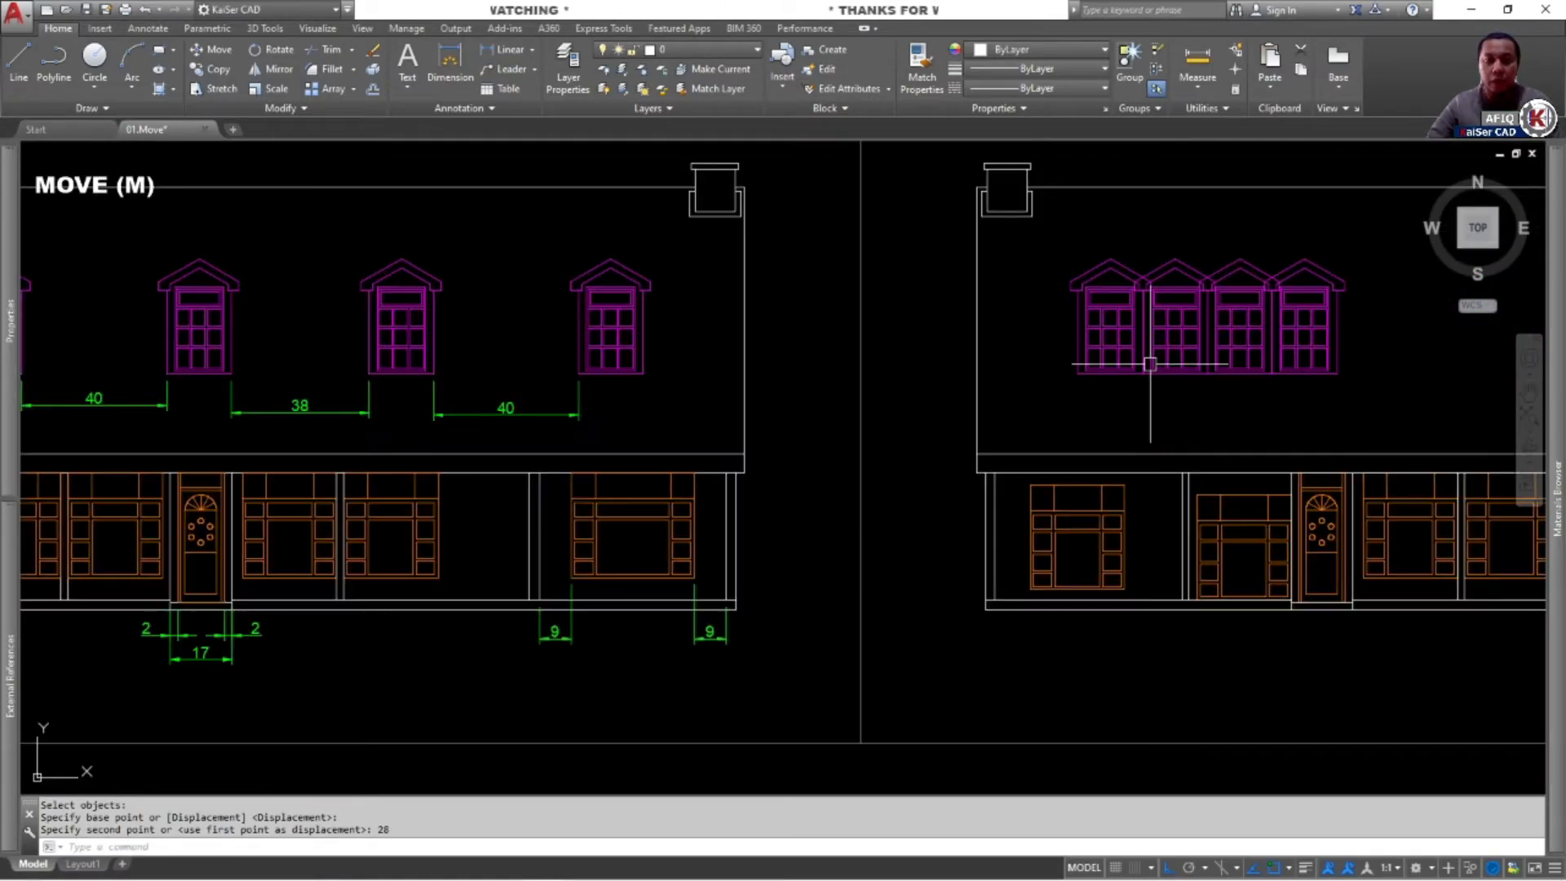
{"action": "scroll", "coordinate": [1203, 395], "scroll_direction": "down", "scroll_amount": 2}
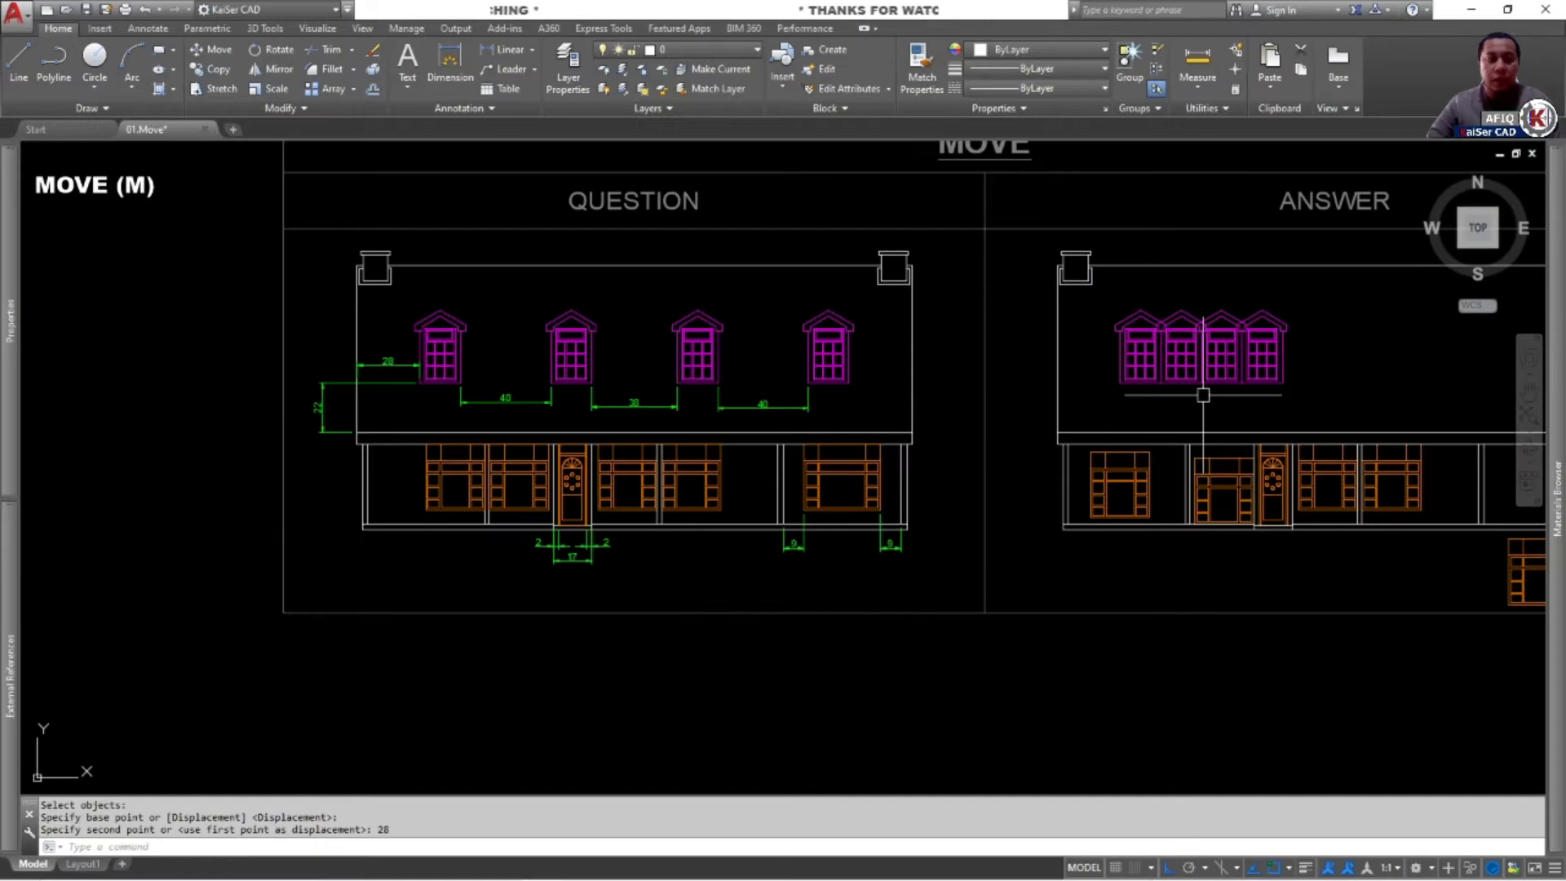
{"action": "left_click", "coordinate": [1119, 323]}
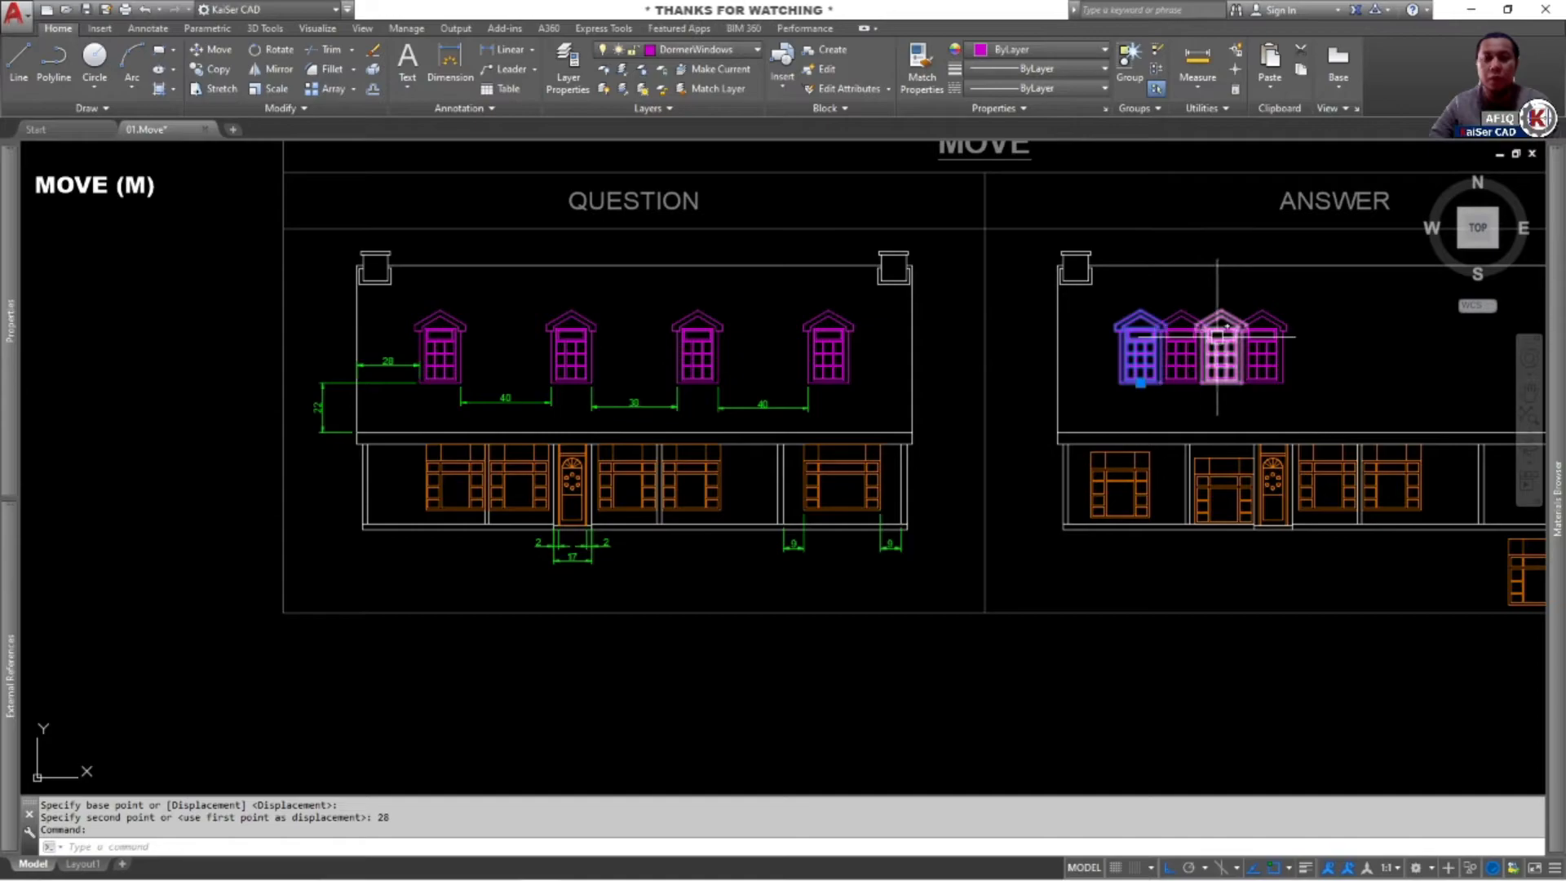
{"action": "key", "text": "Escape"}
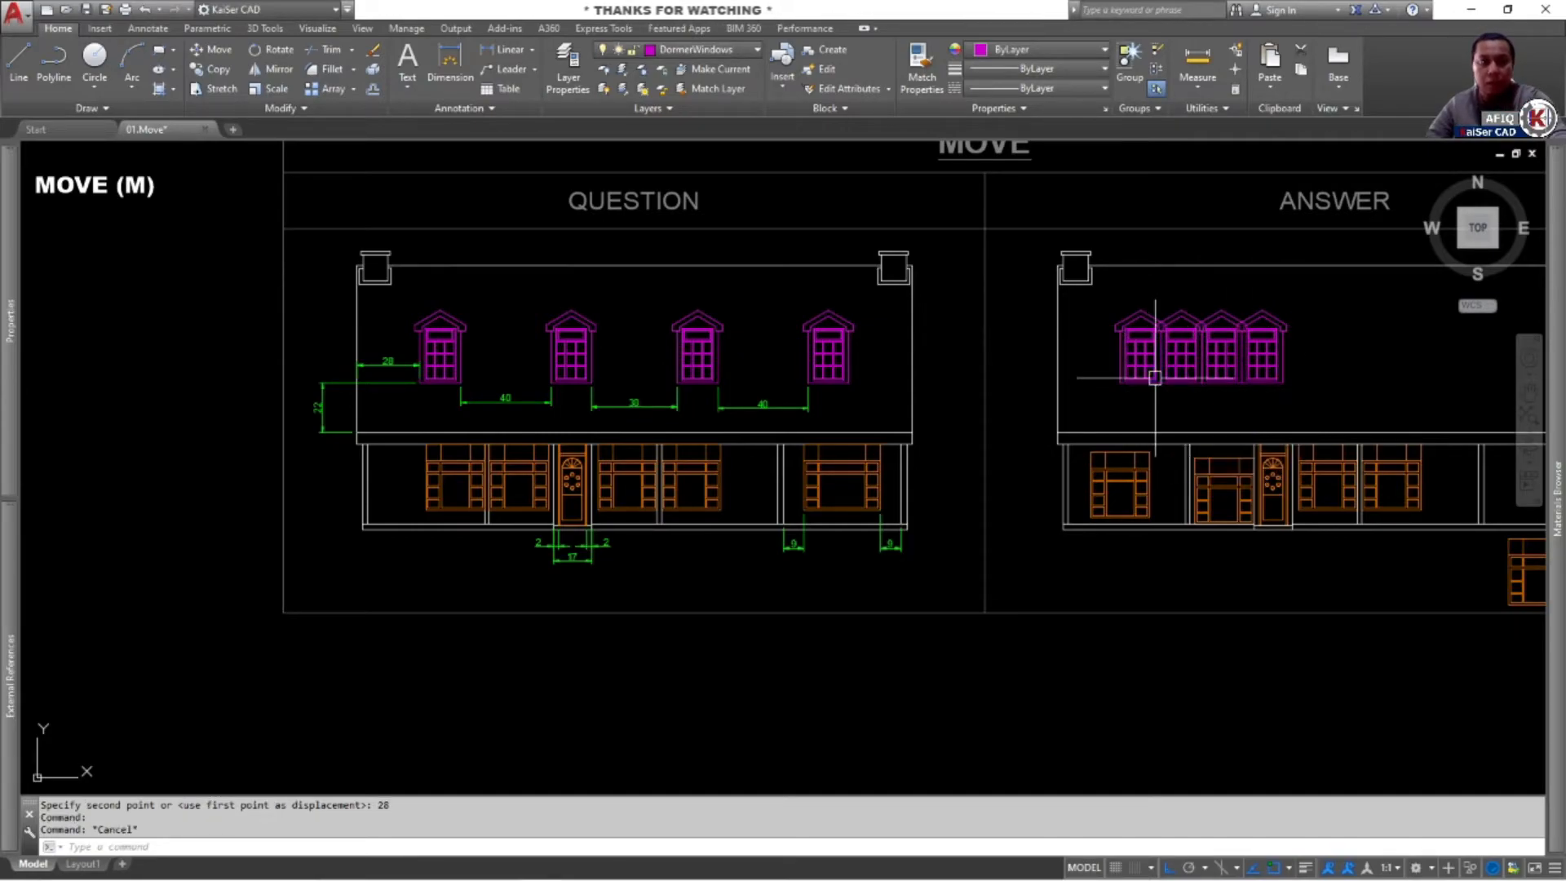
Move the last three ANSWER dormer windows 40 units to the right, reusing the previous selection set with the first dormer removed
{"action": "middle_click_drag", "start_coordinate": [1340, 403], "coordinate": [1122, 416]}
{"action": "scroll", "coordinate": [1055, 386], "scroll_direction": "up", "scroll_amount": 2}
{"action": "mouse_move", "coordinate": [989, 375]}
{"action": "middle_mouse_down"}
{"action": "mouse_move", "coordinate": [1339, 423]}
{"action": "mouse_move", "coordinate": [897, 423]}
{"action": "middle_mouse_up"}
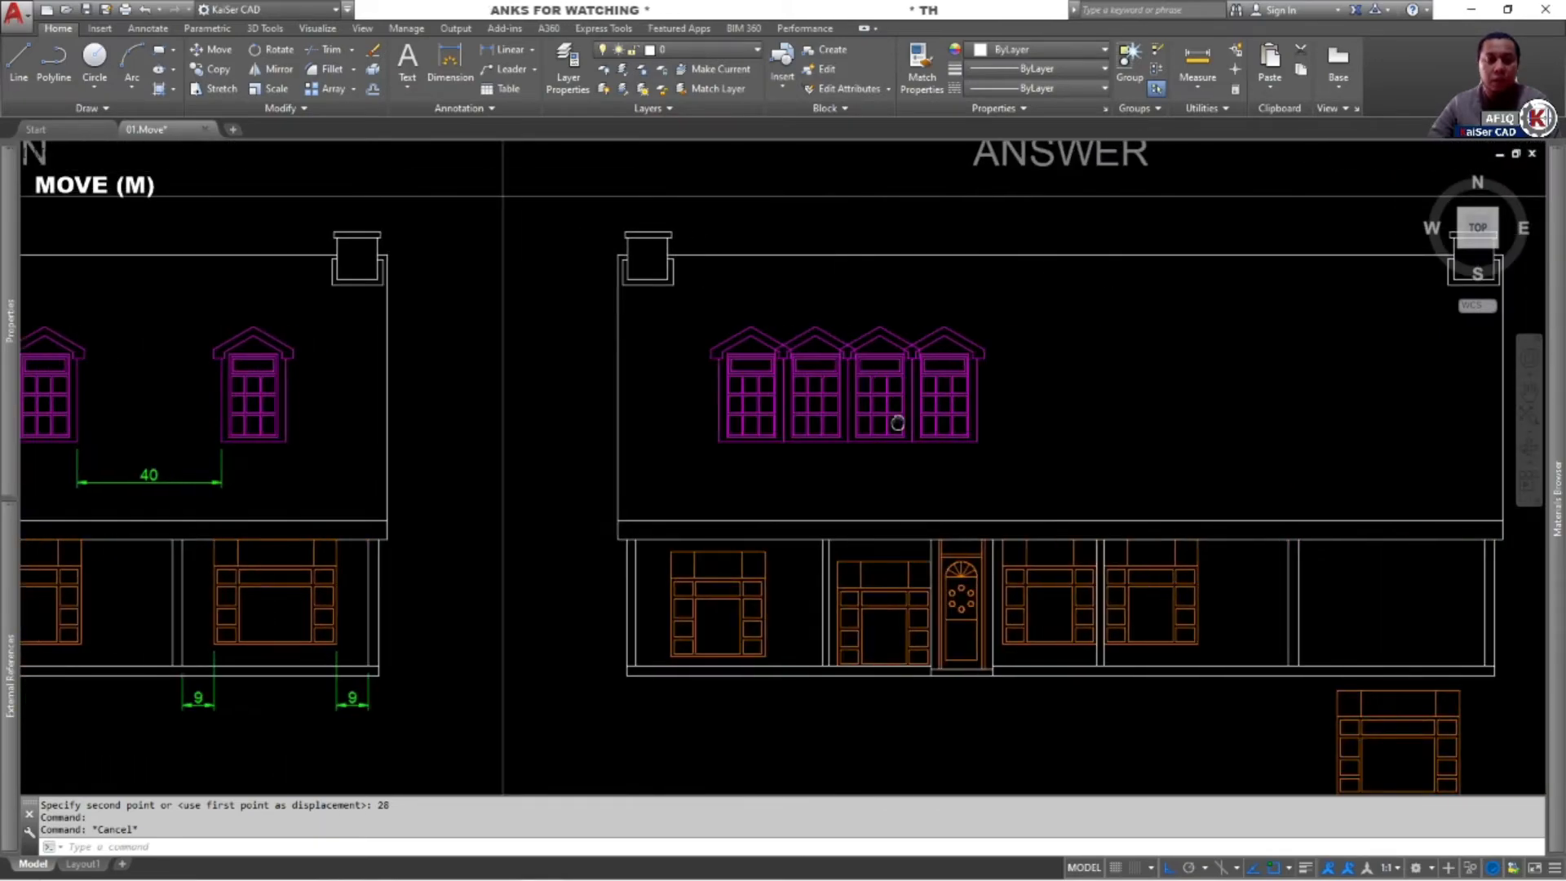
{"action": "scroll", "coordinate": [897, 424], "scroll_direction": "up", "scroll_amount": 2}
{"action": "type", "text": "m"}
{"action": "key", "text": "Return"}
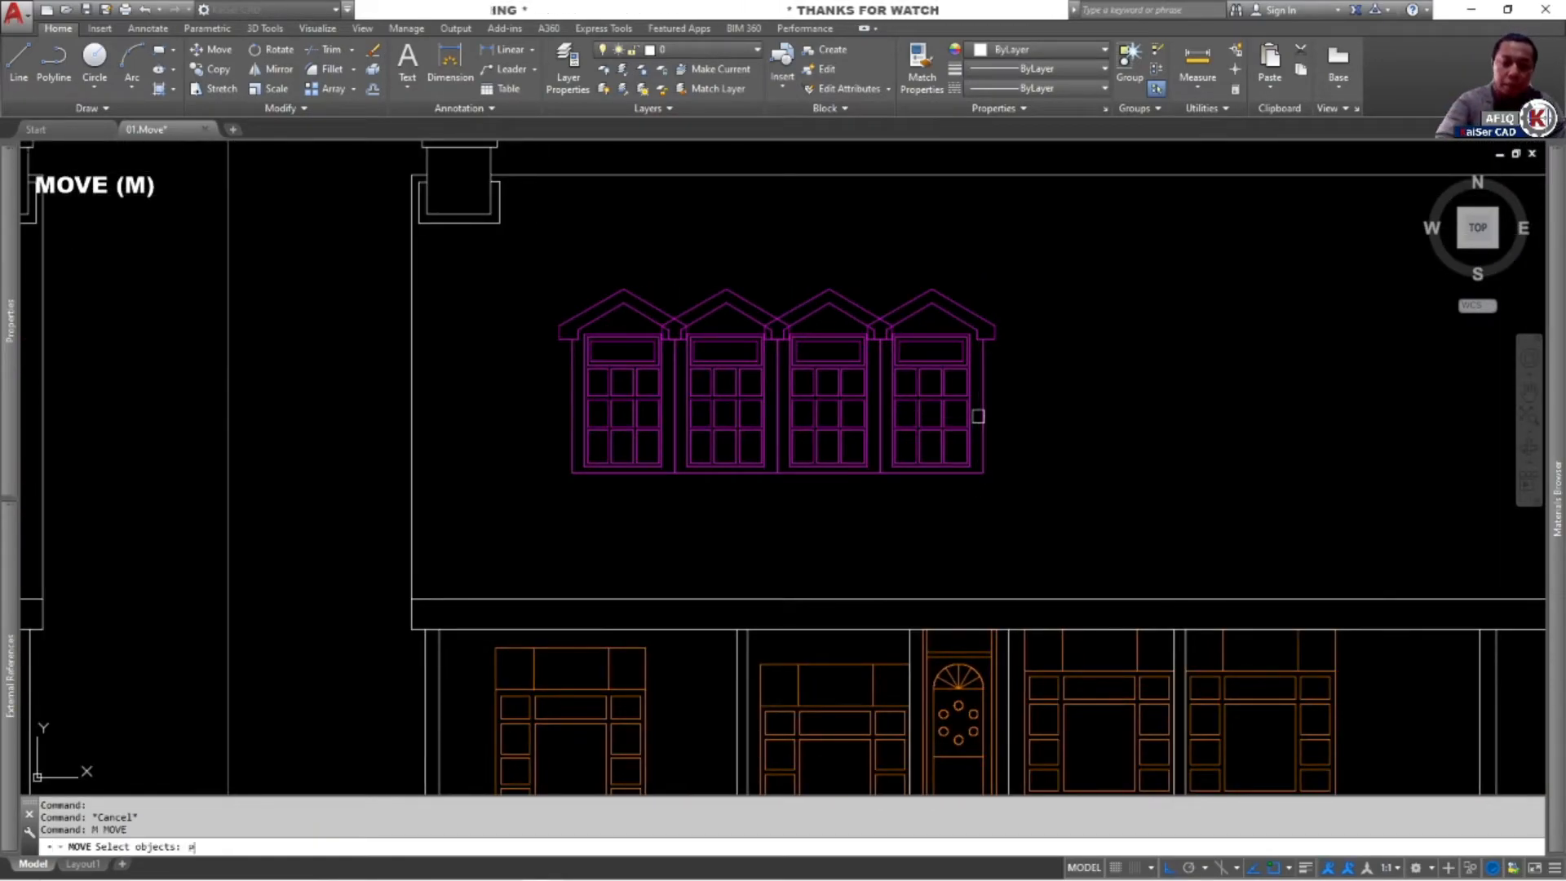
{"action": "type", "text": "p"}
{"action": "key", "text": "Return"}
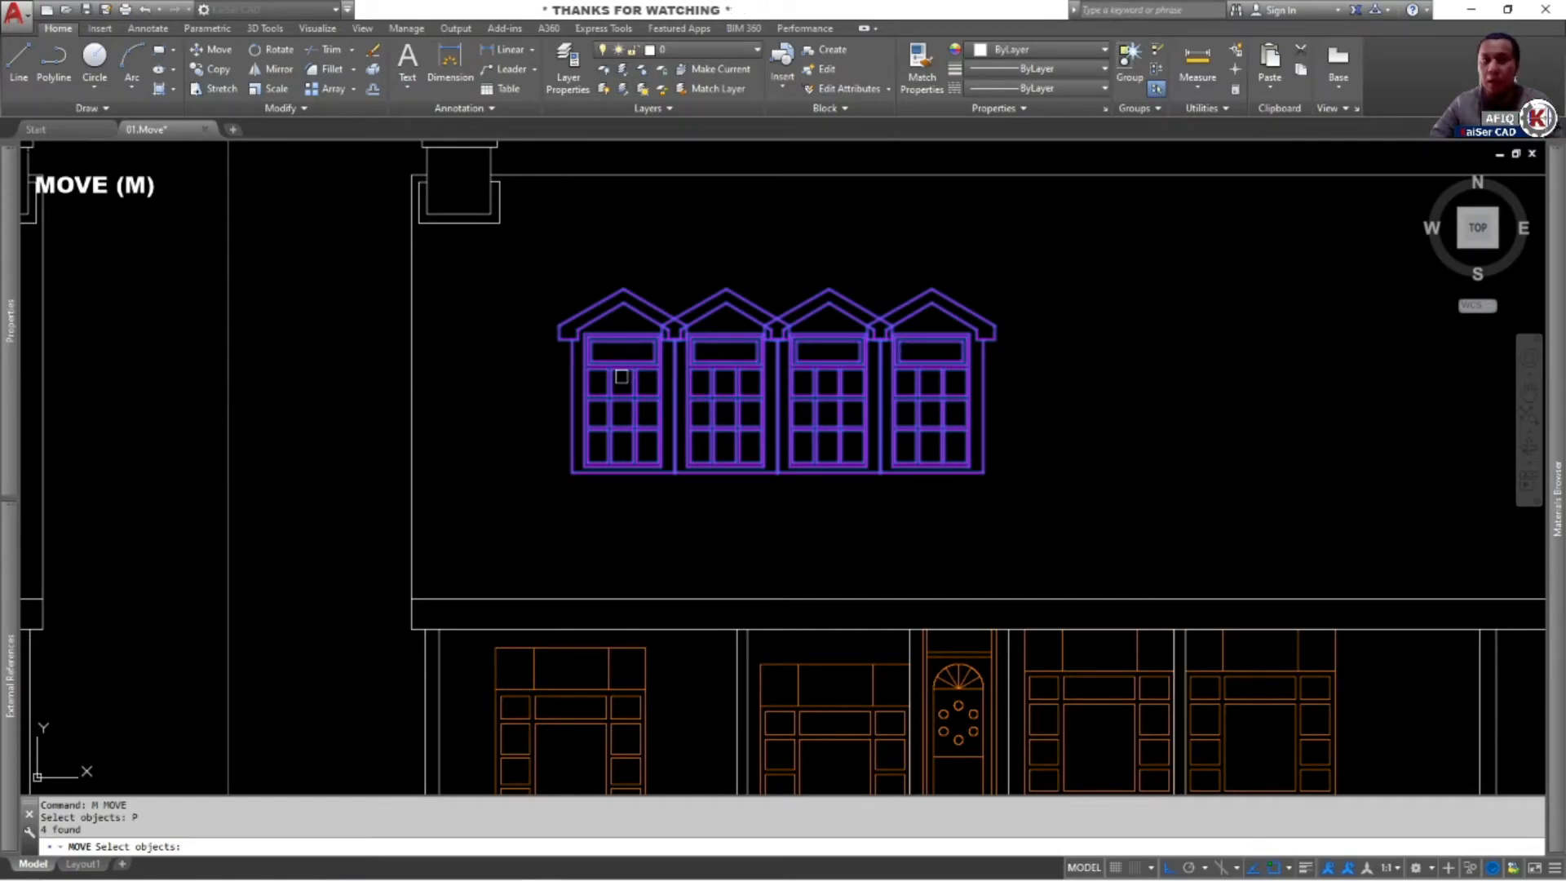
{"action": "left_click", "coordinate": [640, 261], "text": "shift"}
{"action": "left_click", "coordinate": [516, 372], "text": "shift"}
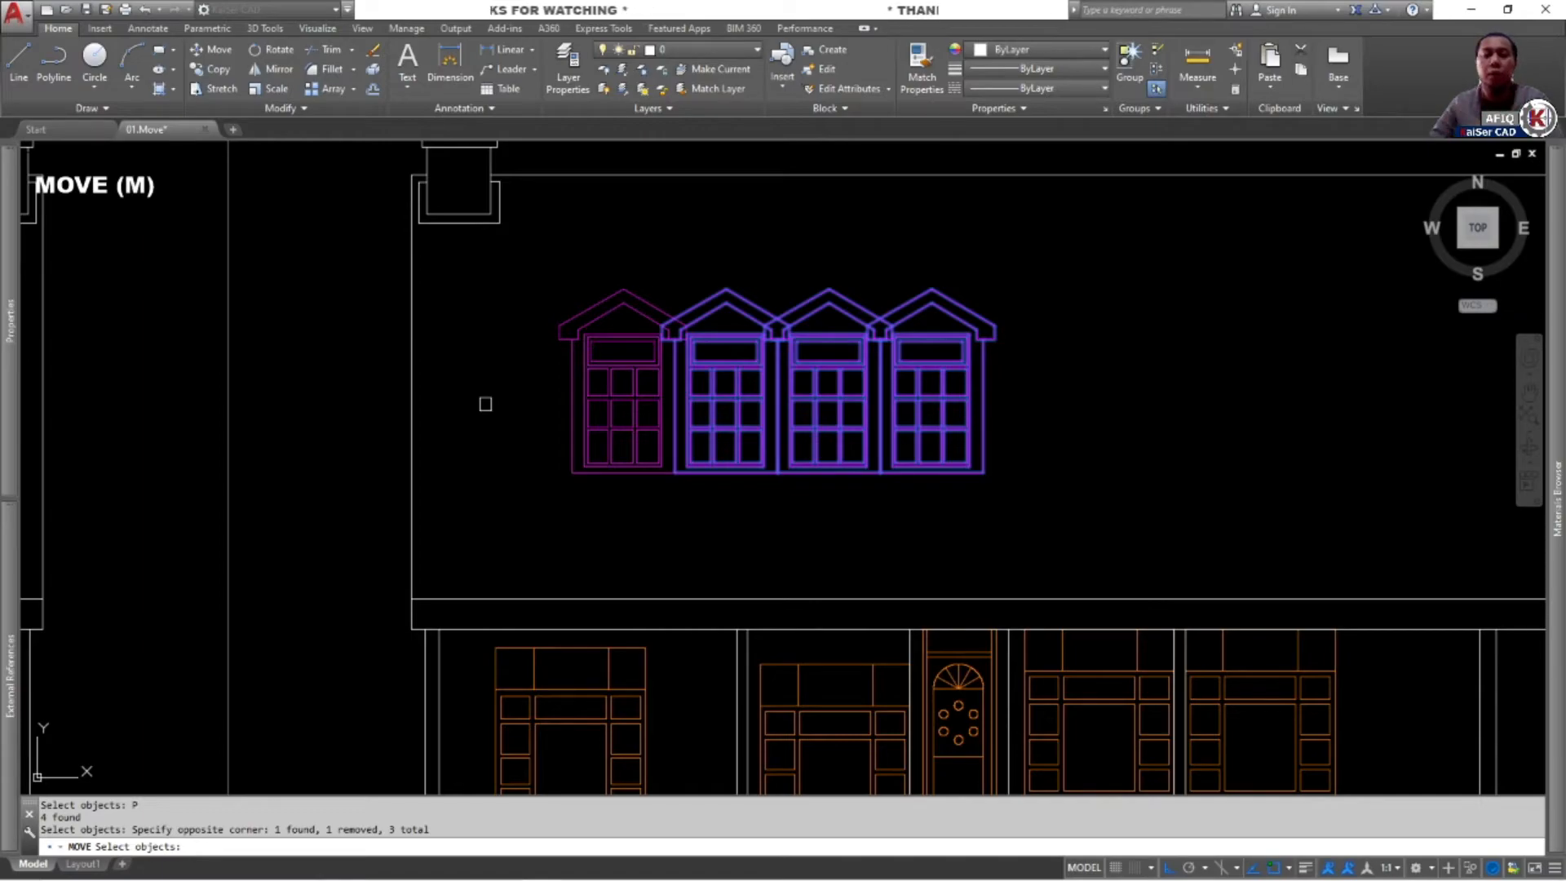
{"action": "key", "text": "Return"}
{"action": "left_click", "coordinate": [573, 524]}
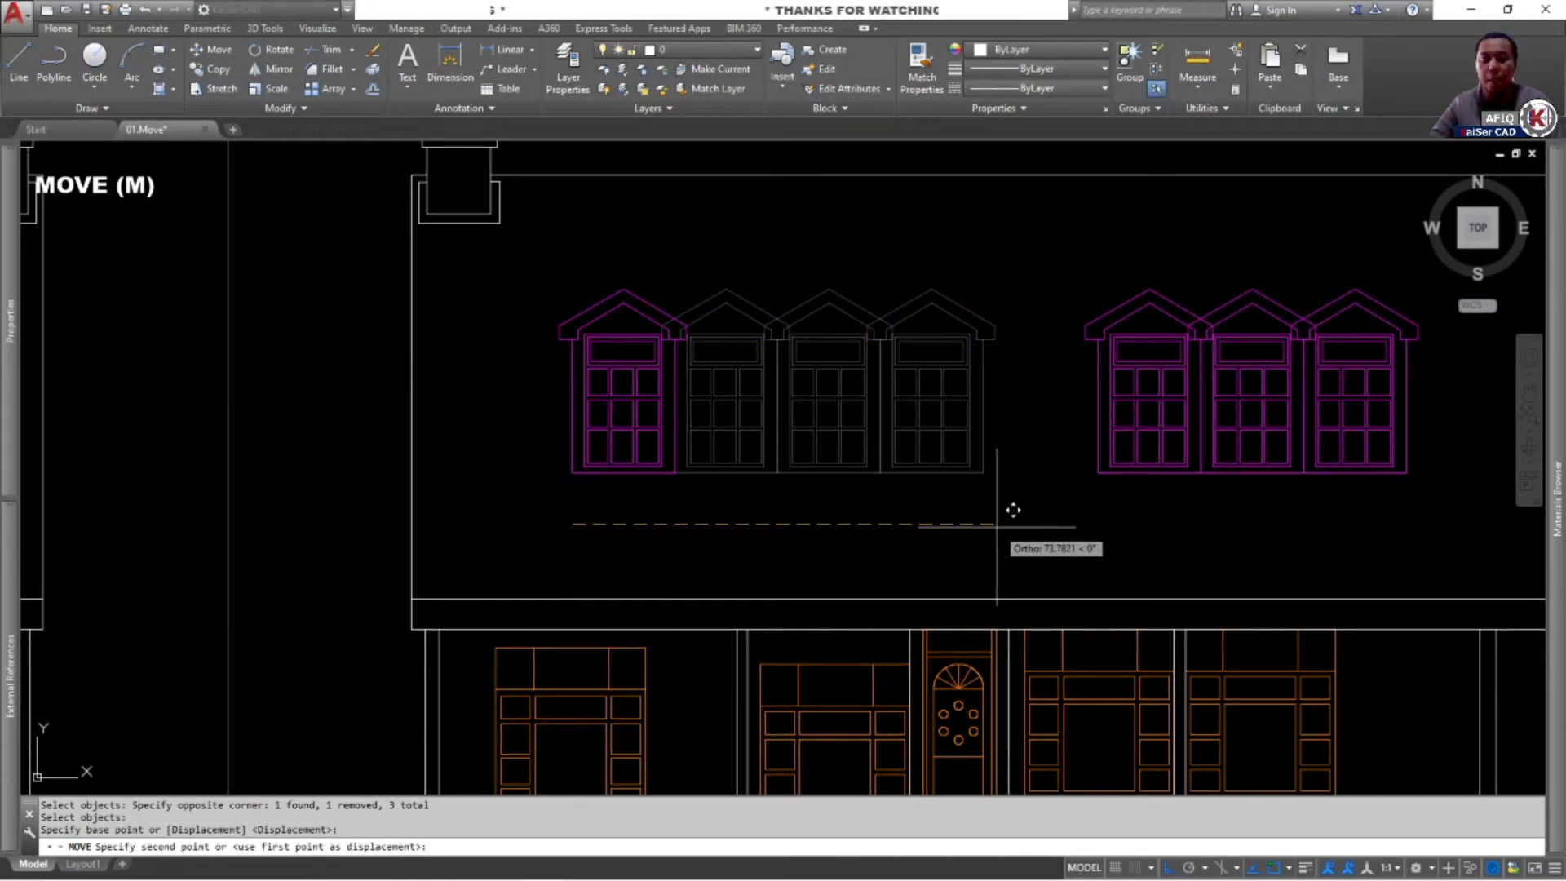
{"action": "type", "text": "4"}
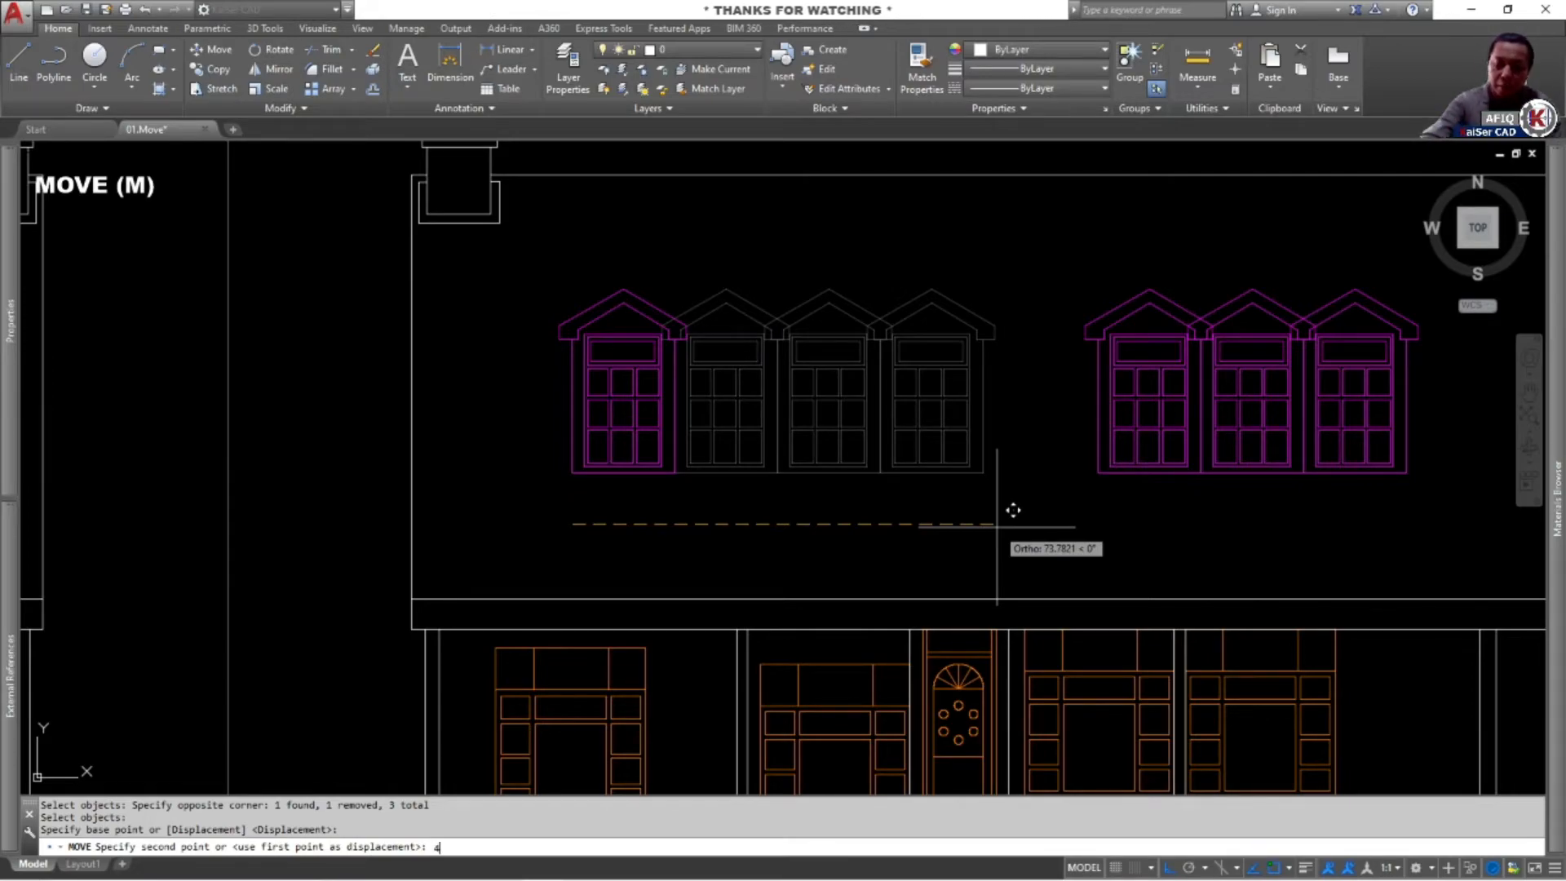
{"action": "type", "text": "0"}
{"action": "key", "text": "Return"}
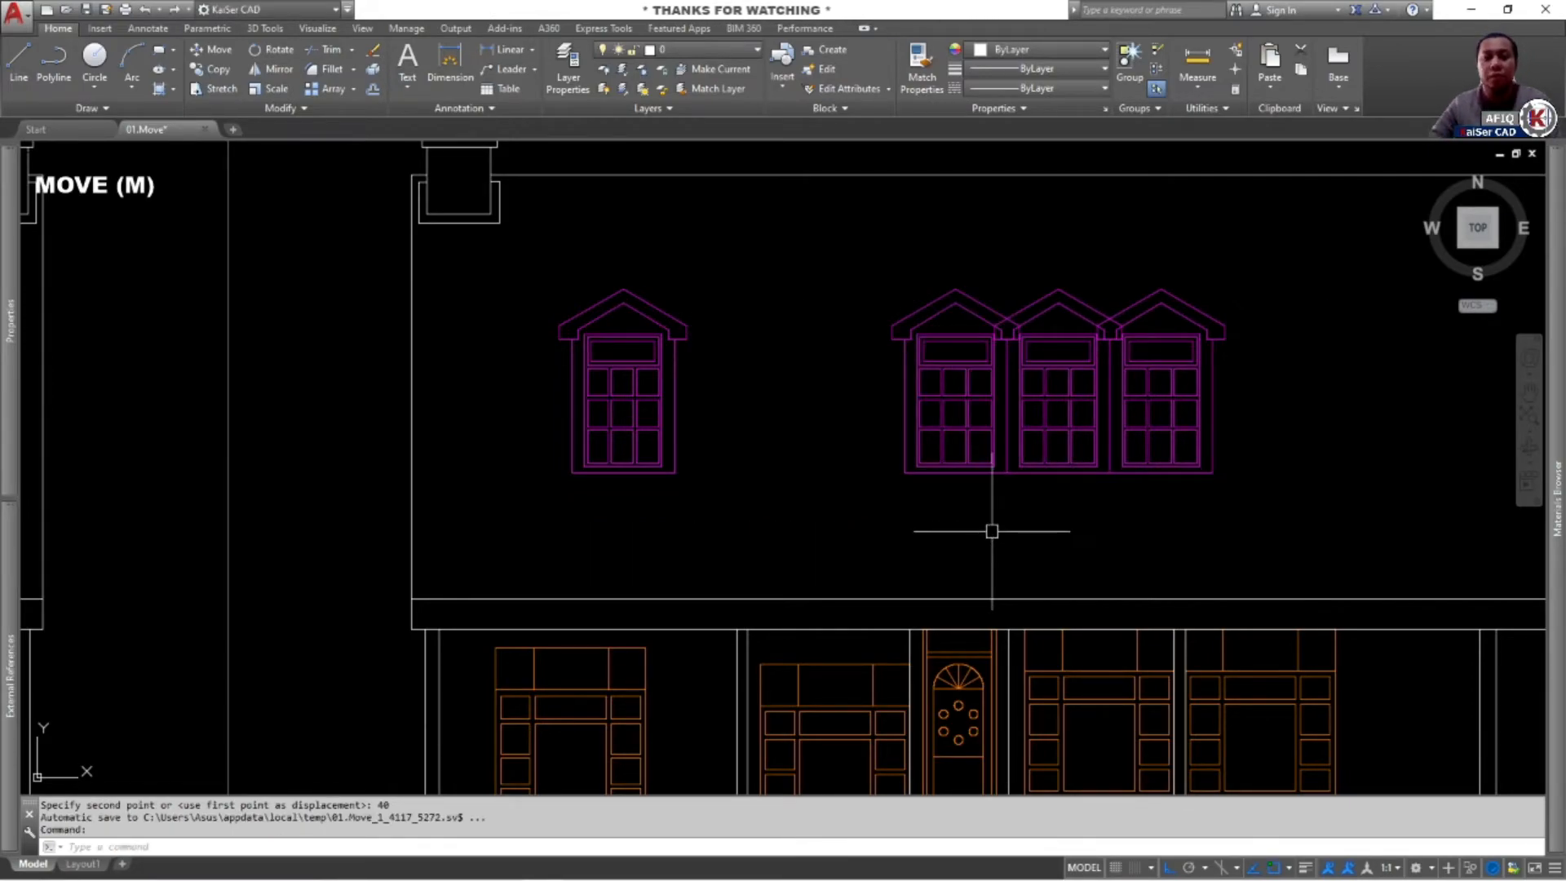
{"action": "scroll", "coordinate": [997, 527], "scroll_direction": "down", "scroll_amount": 5}
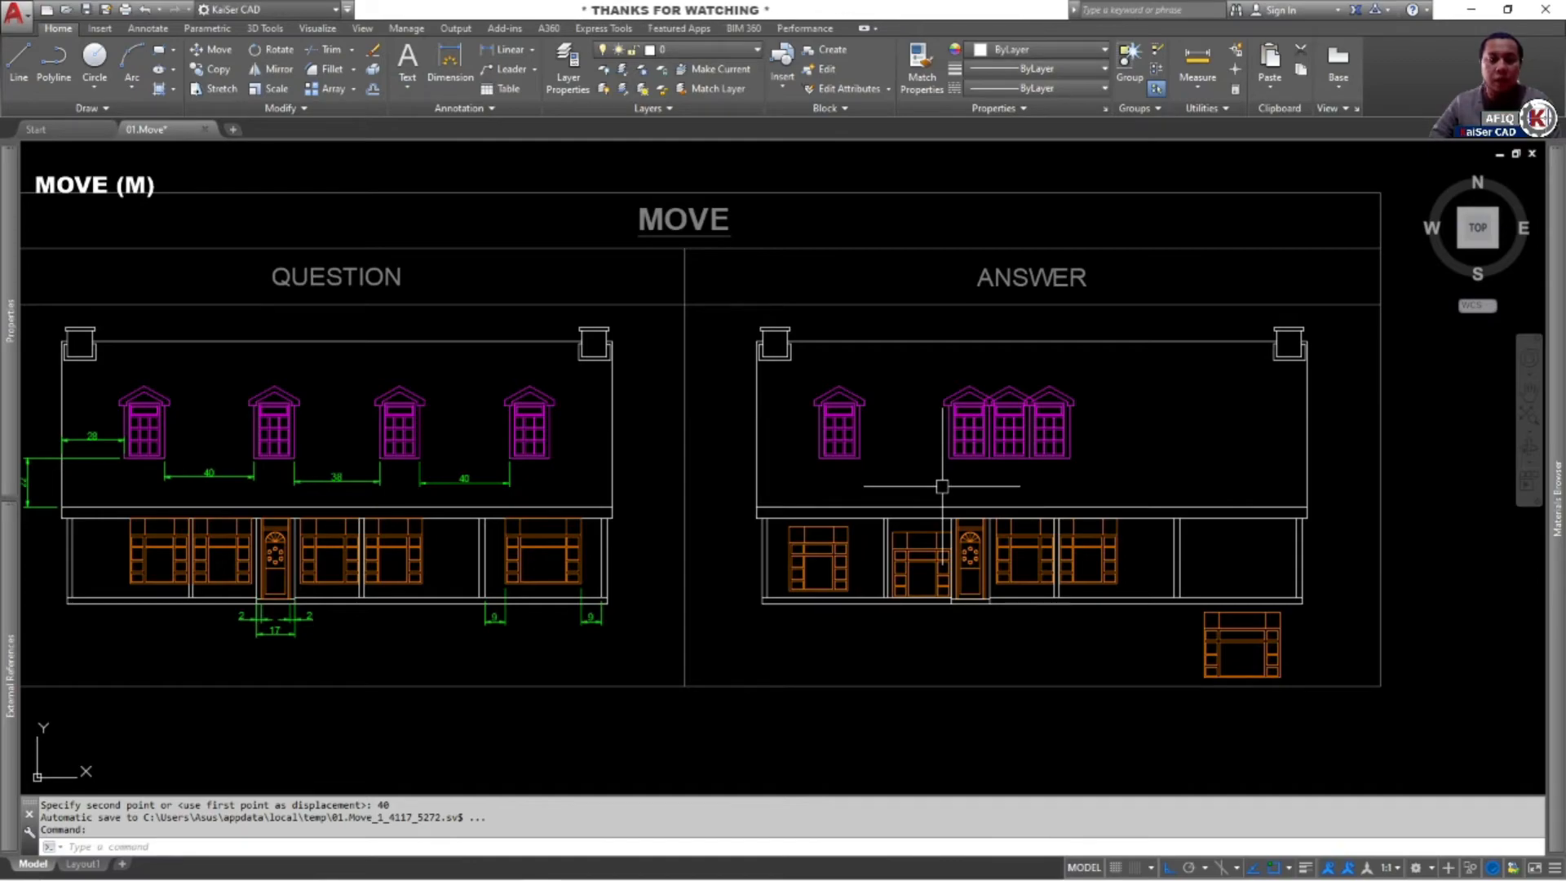
{"action": "scroll", "coordinate": [942, 486], "scroll_direction": "up", "scroll_amount": 4}
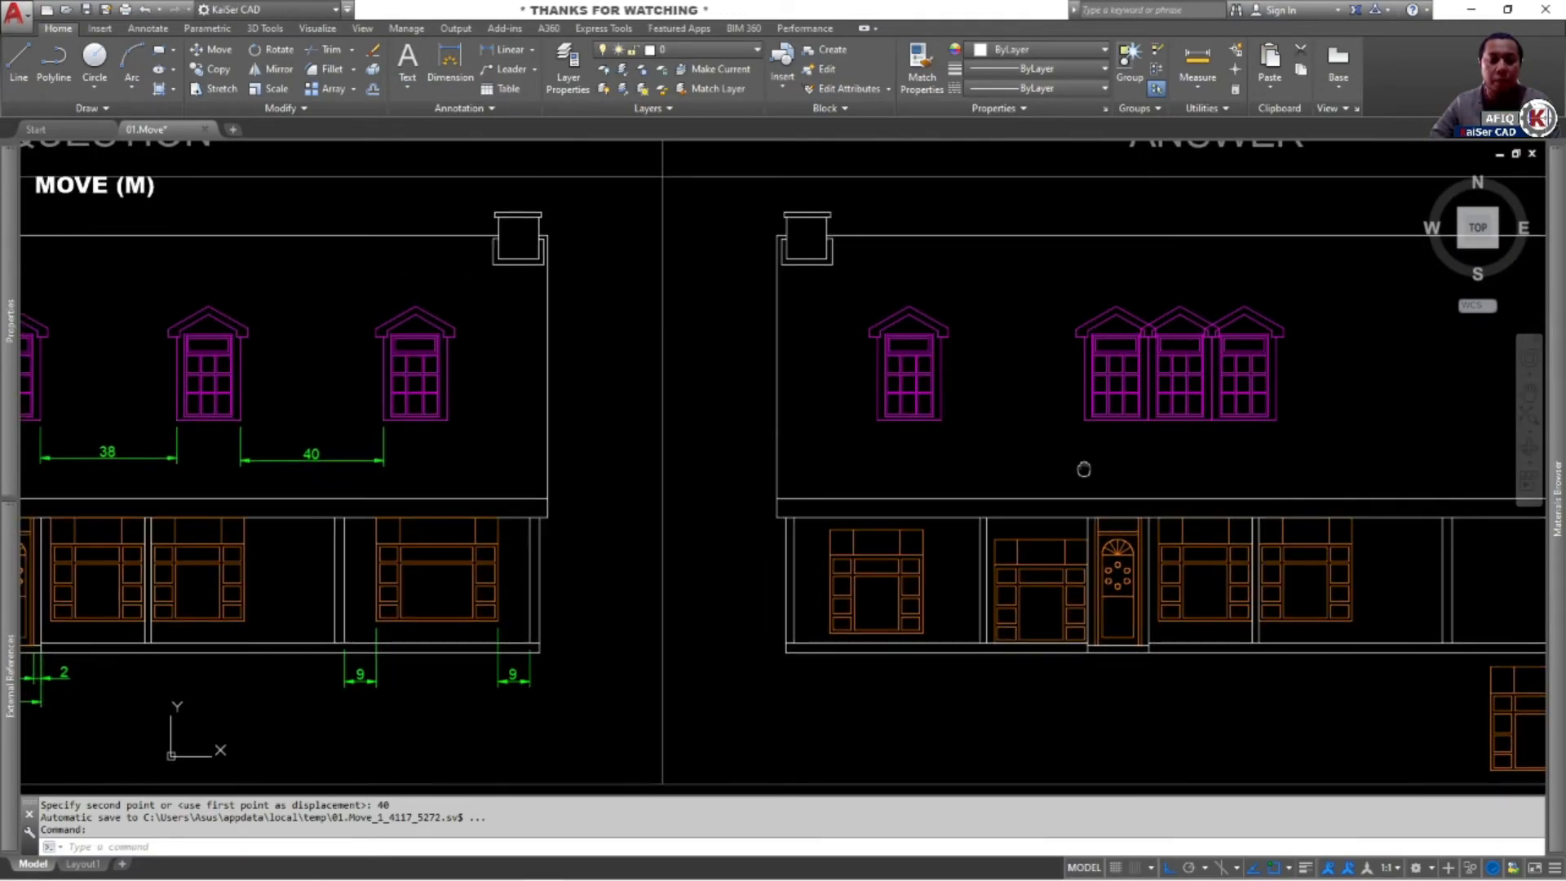
{"action": "middle_click_drag", "start_coordinate": [1208, 437], "coordinate": [1154, 444]}
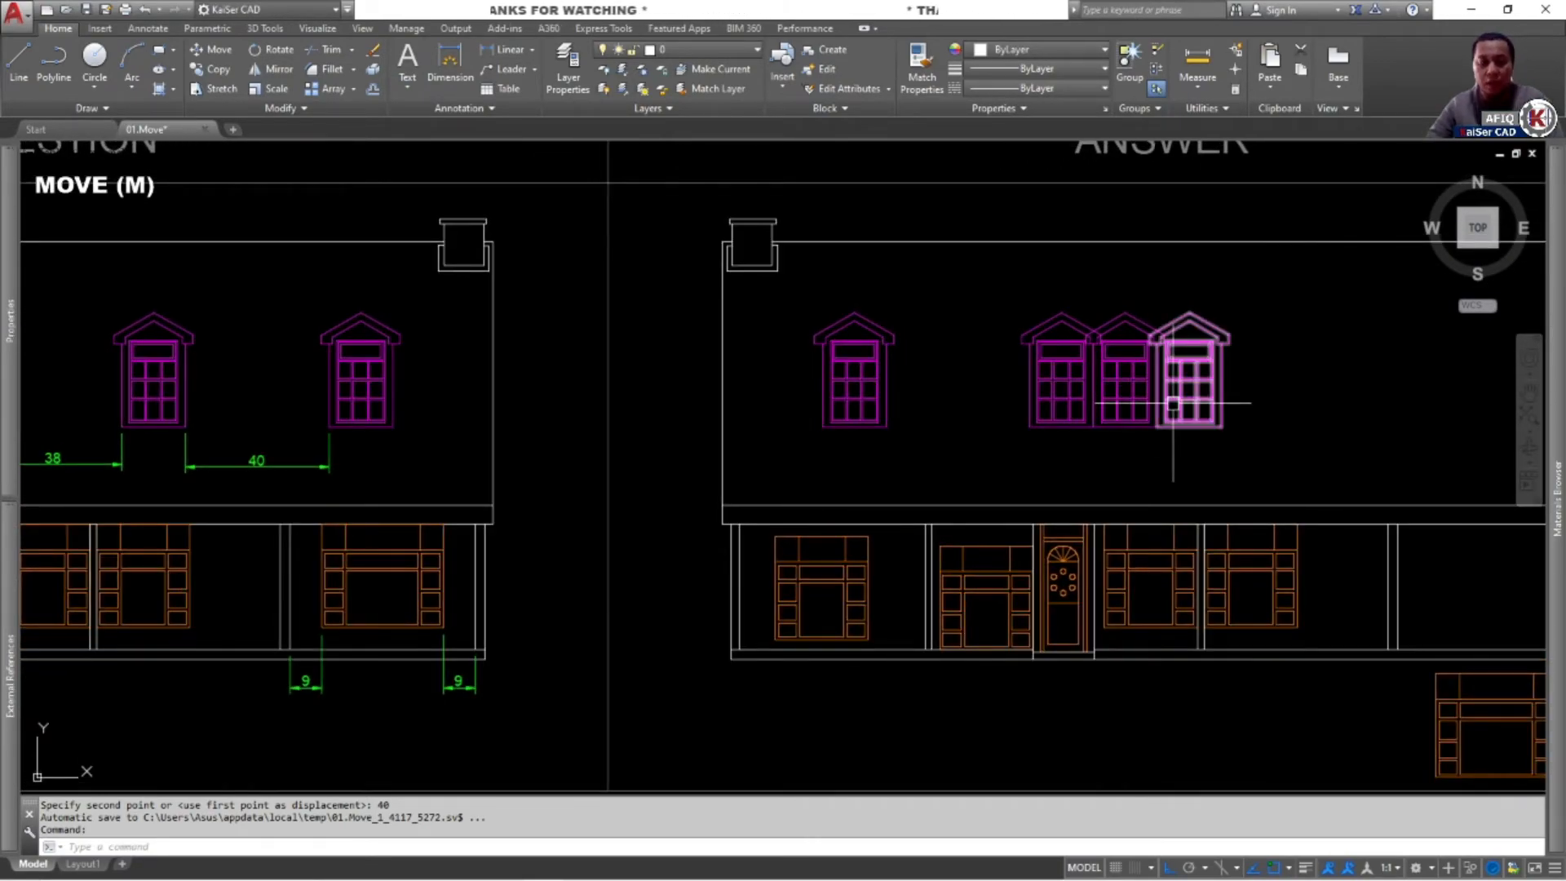
{"action": "type", "text": "m"}
{"action": "key", "text": "Return"}
{"action": "scroll", "coordinate": [1191, 359], "scroll_direction": "up", "scroll_amount": 4}
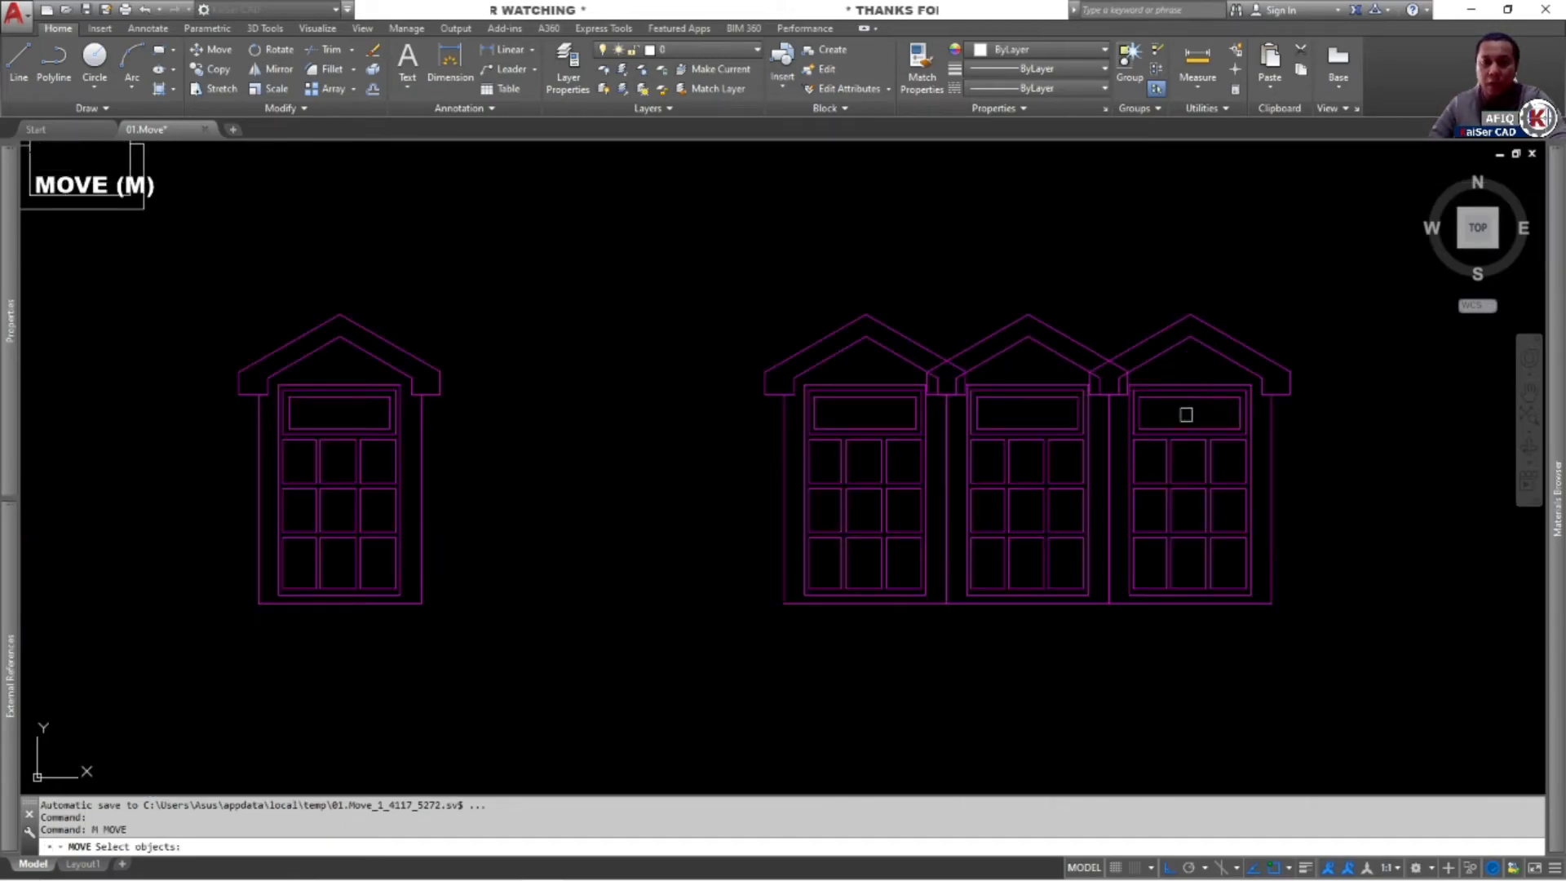
{"action": "left_click", "coordinate": [1168, 221]}
{"action": "left_click", "coordinate": [998, 306]}
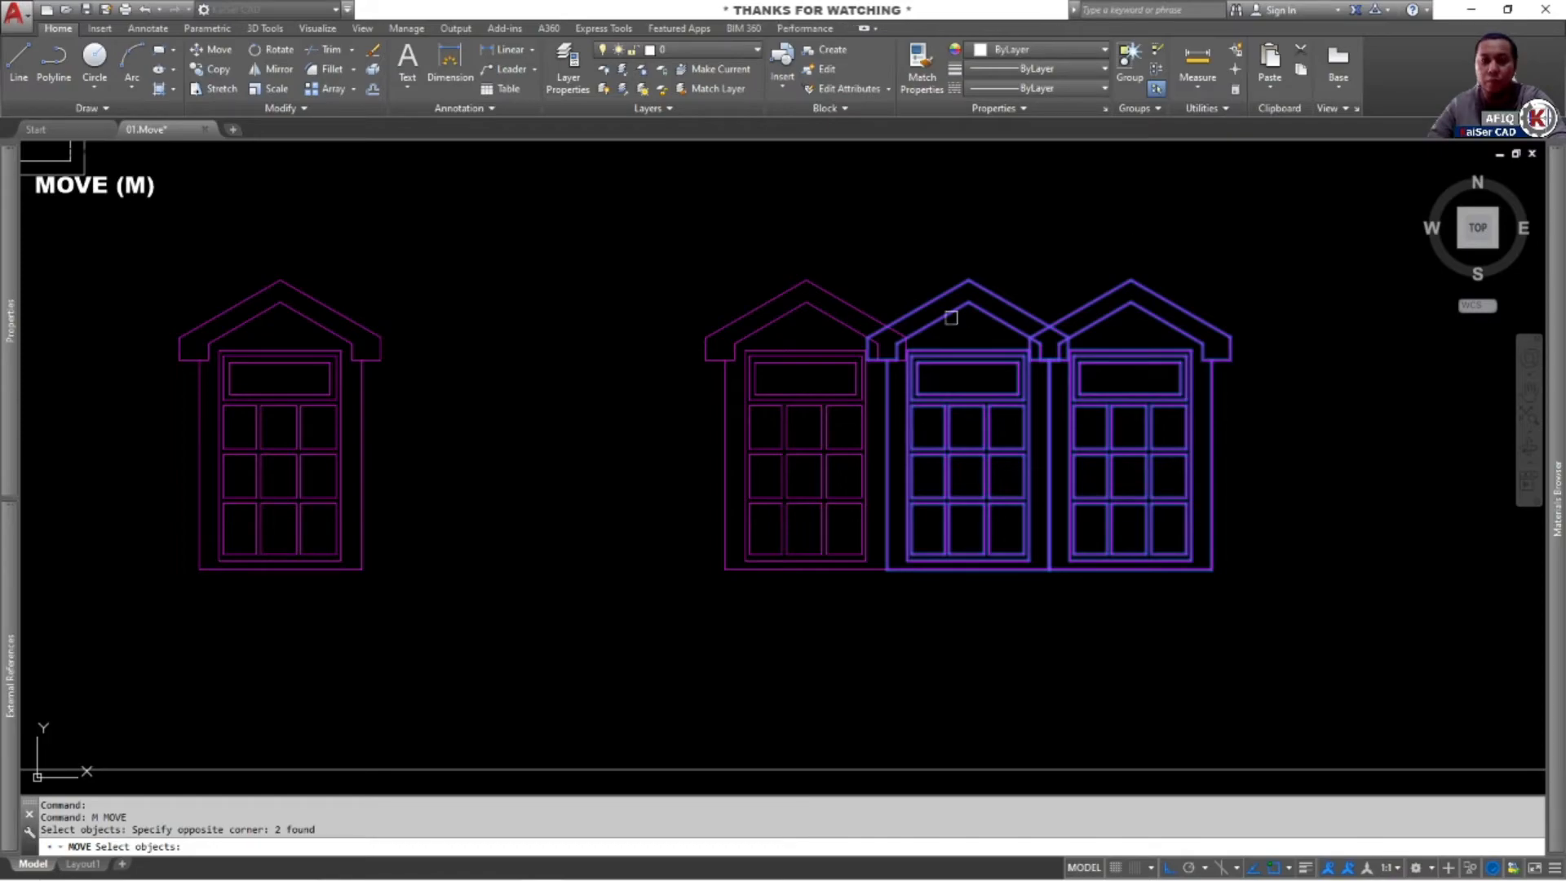
{"action": "key", "text": "Escape"}
{"action": "key", "text": "Return"}
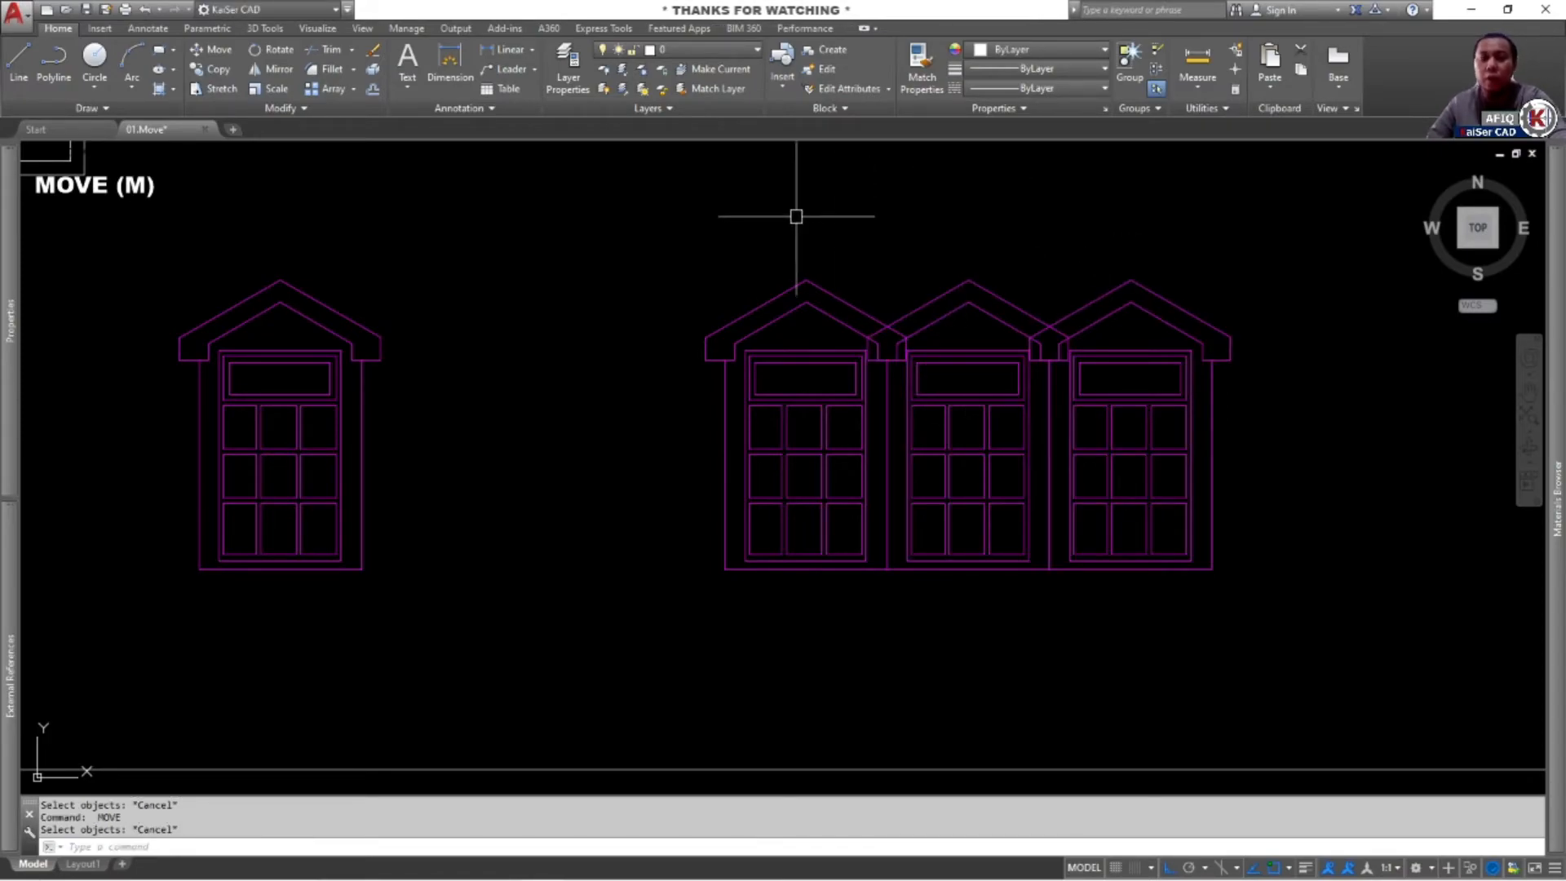
{"action": "key", "text": "Escape"}
Select the third and fourth ANSWER dormer windows with a crossing selection and move them 38 units to the right
{"action": "key", "text": "Return"}
{"action": "left_click", "coordinate": [1176, 193]}
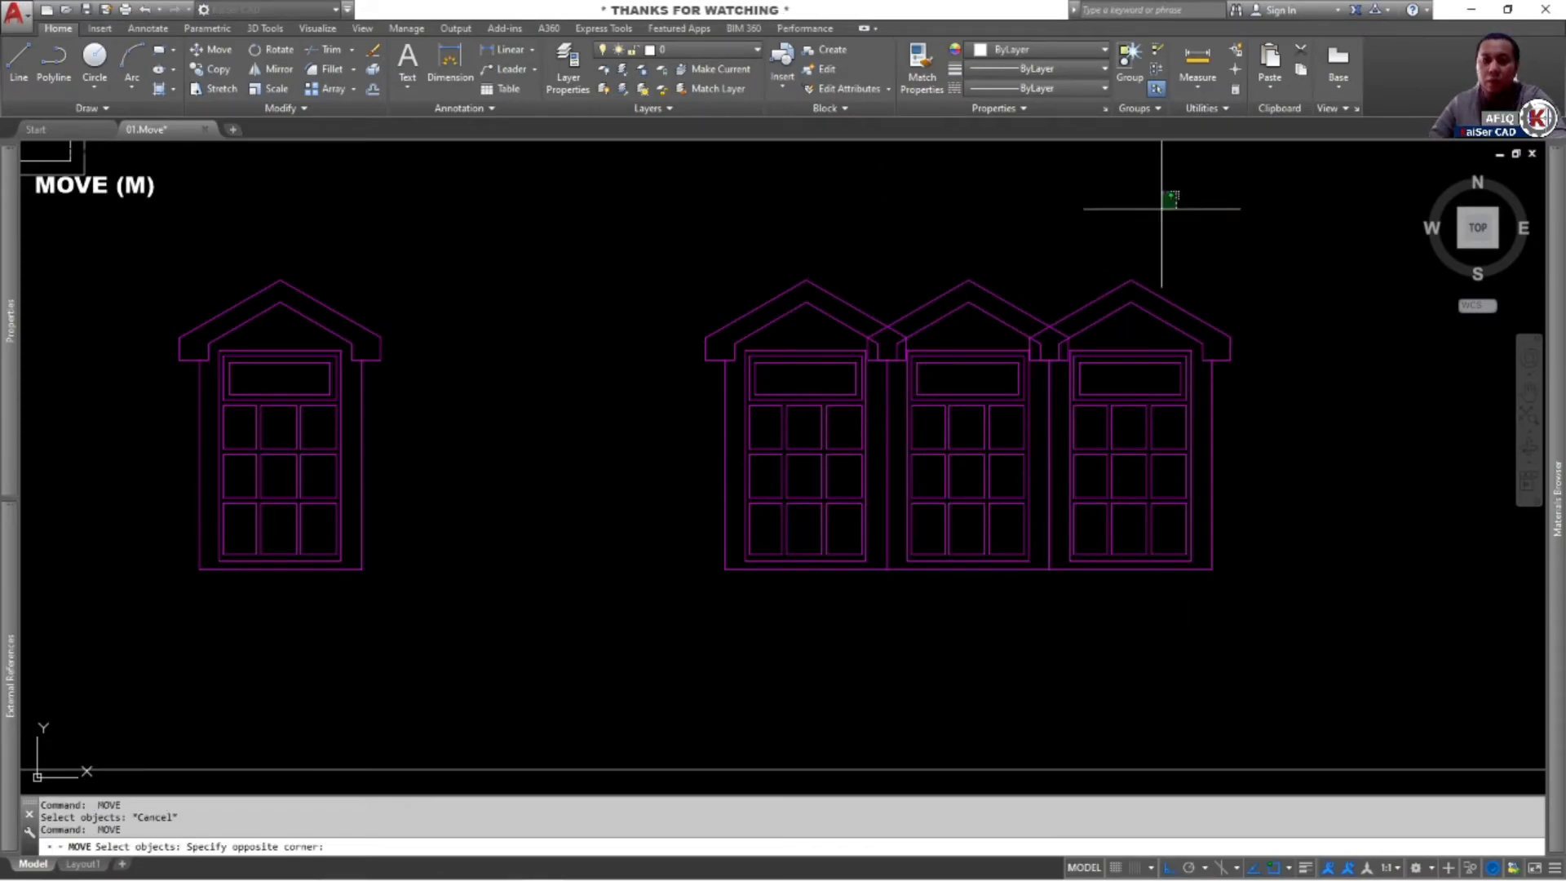
{"action": "left_click", "coordinate": [958, 324]}
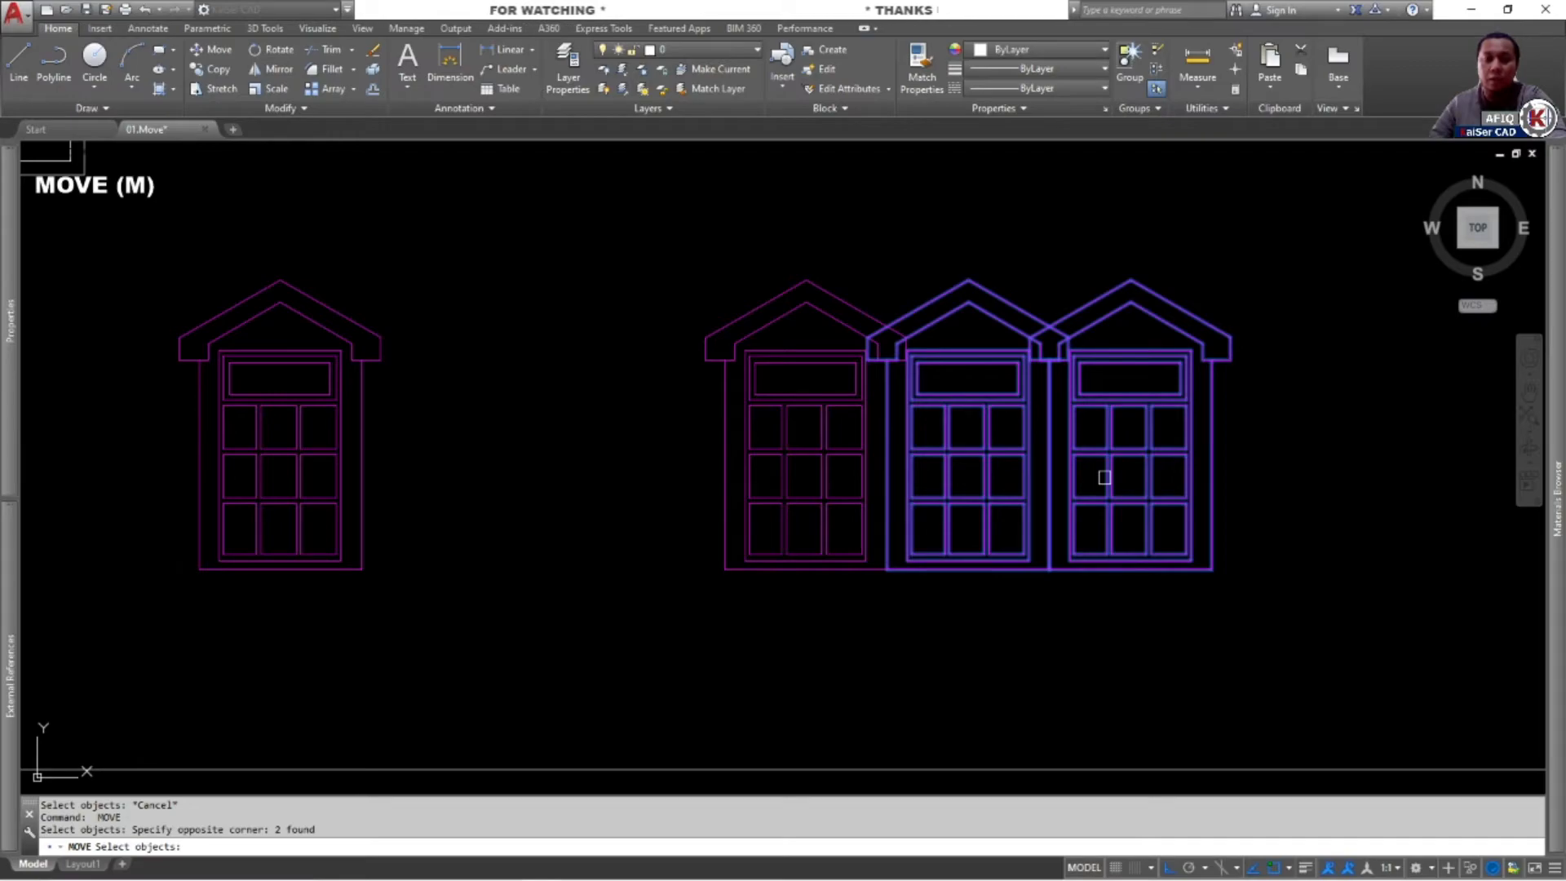
{"action": "key", "text": "Return"}
{"action": "scroll", "coordinate": [926, 497], "scroll_direction": "down", "scroll_amount": 5}
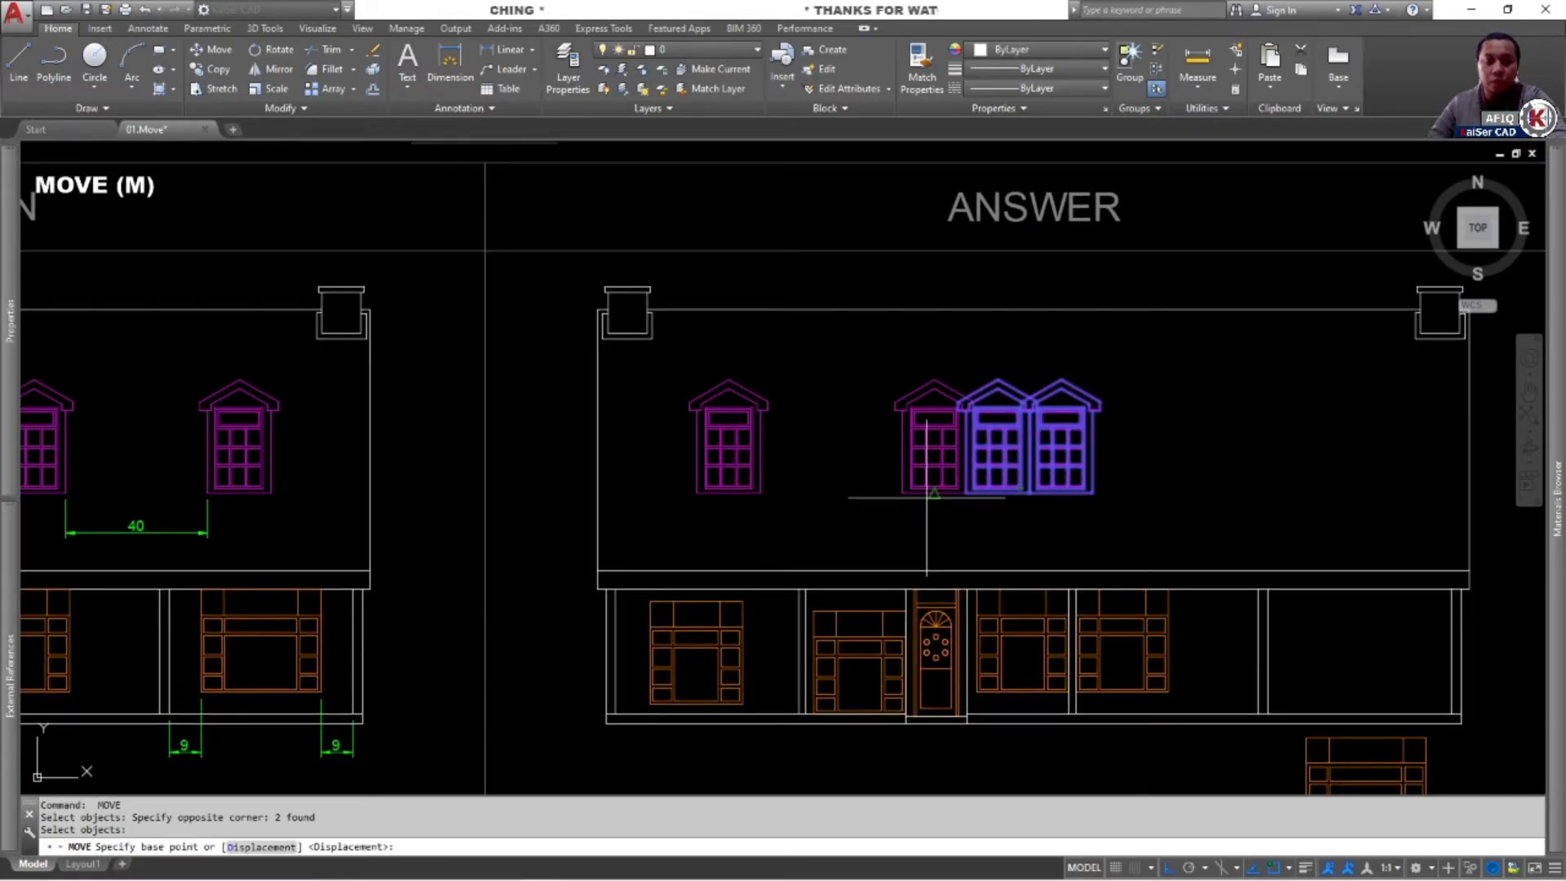
{"action": "middle_click_drag", "start_coordinate": [917, 534], "coordinate": [1044, 510]}
{"action": "left_click", "coordinate": [1038, 512]}
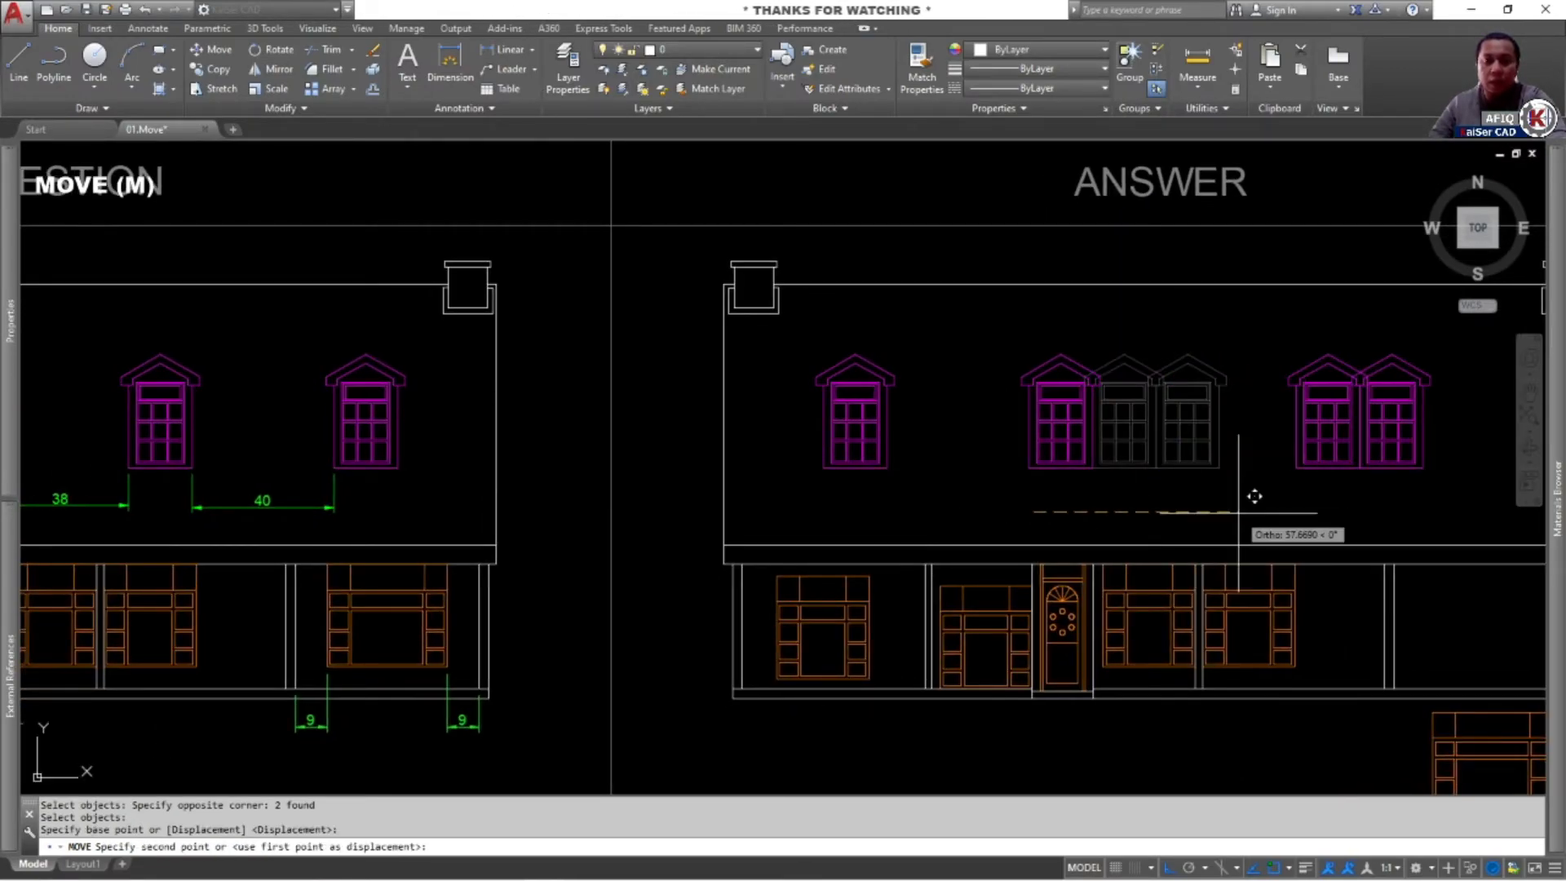
{"action": "type", "text": "38"}
{"action": "key", "text": "Return"}
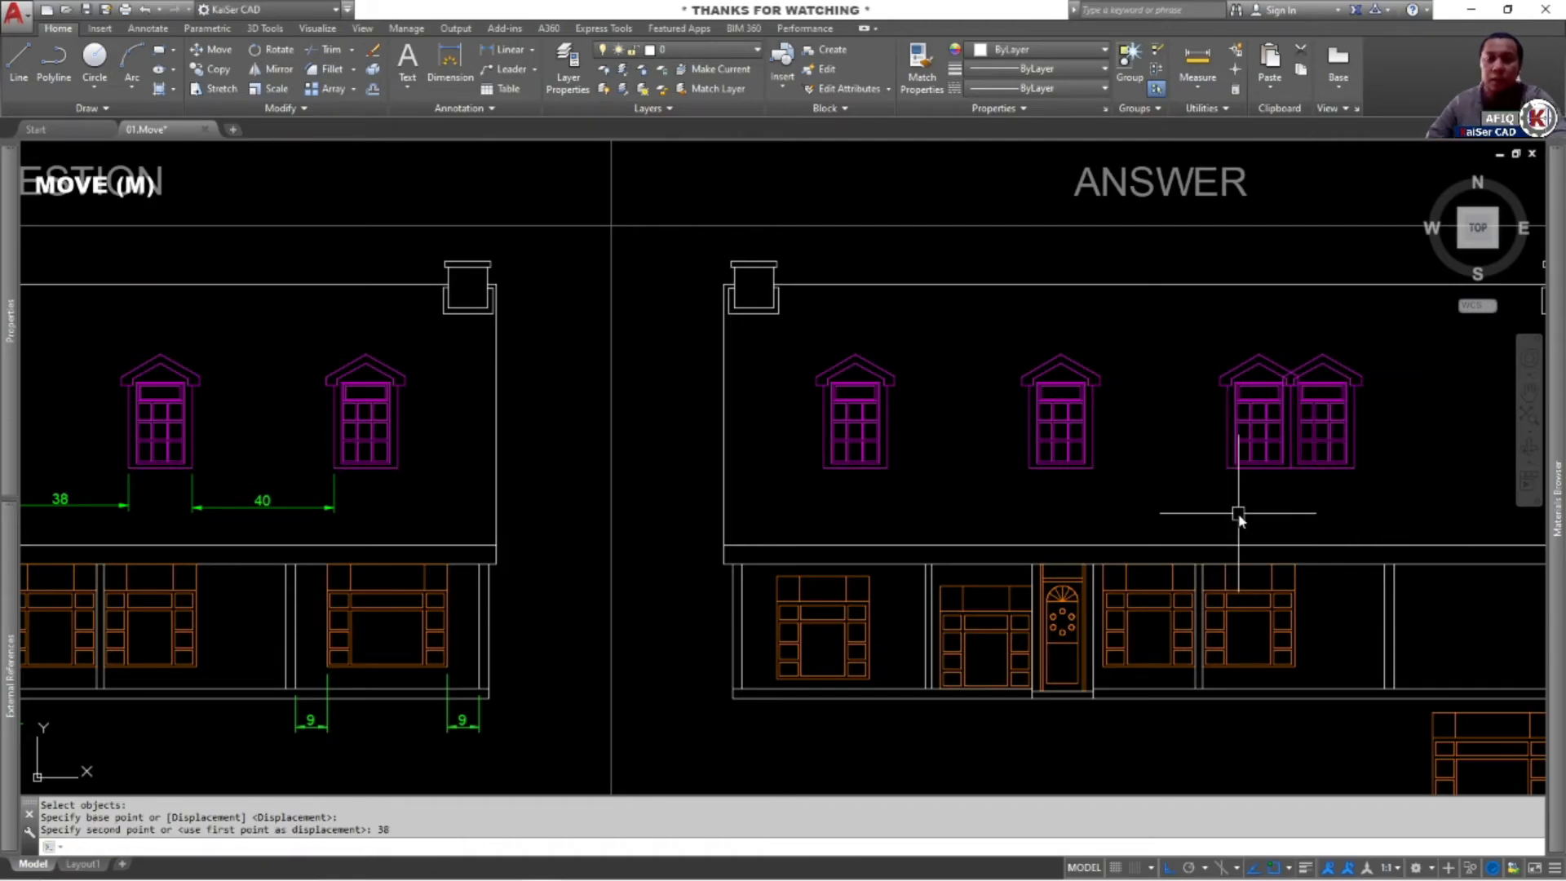
Move only the fourth ANSWER dormer window 40 units horizontally to the right
{"action": "middle_click_drag", "start_coordinate": [1238, 514], "coordinate": [955, 483]}
{"action": "key", "text": "Return"}
{"action": "left_click", "coordinate": [1052, 399]}
{"action": "key", "text": "Return"}
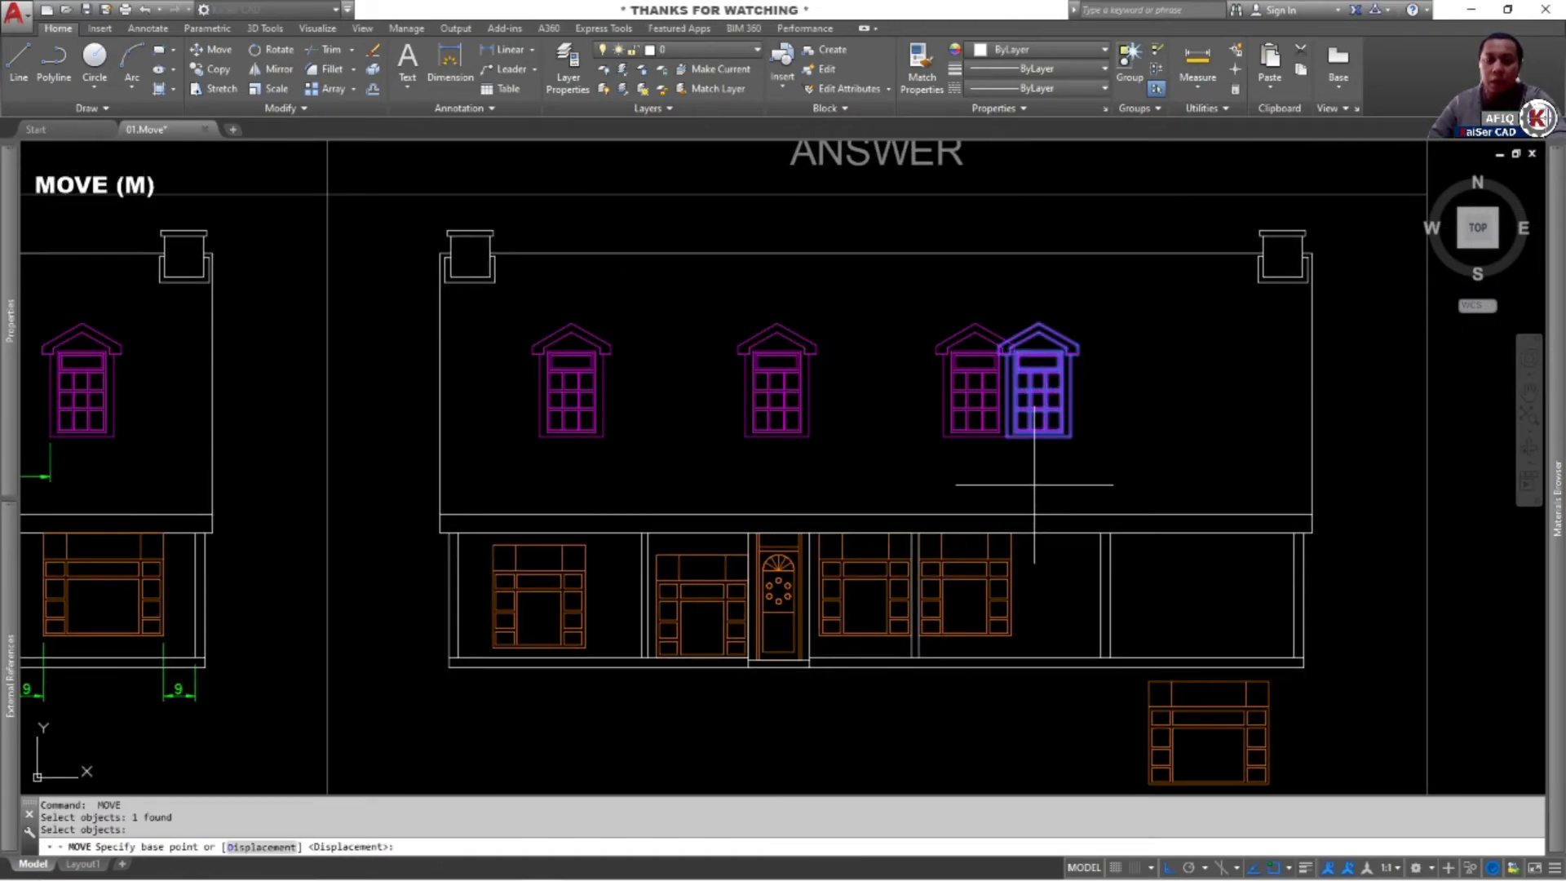
{"action": "left_click", "coordinate": [1034, 484]}
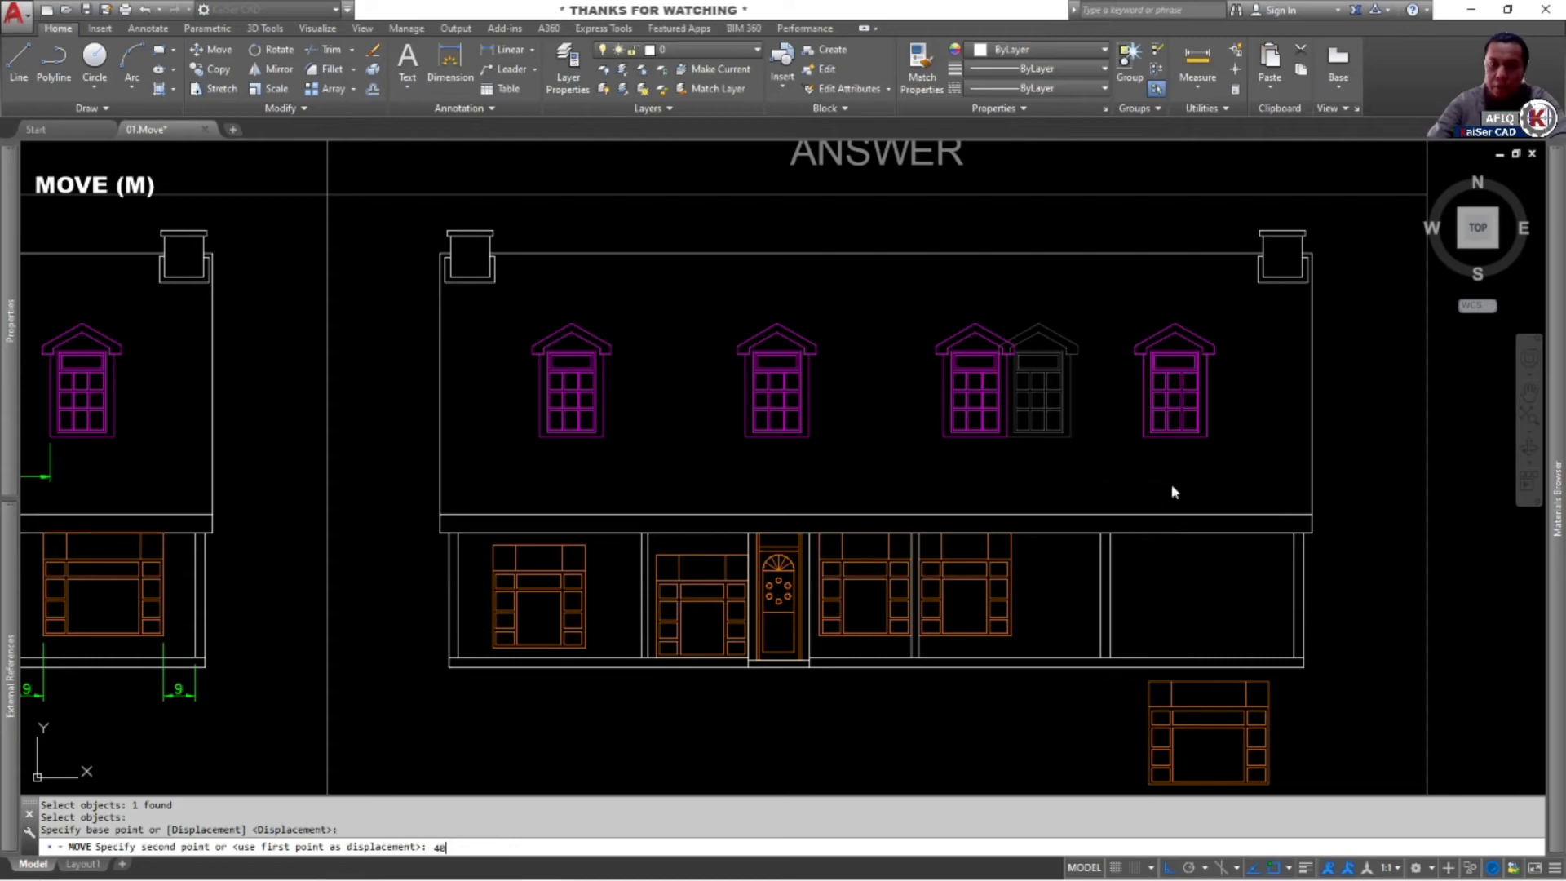
{"action": "key", "text": "Return"}
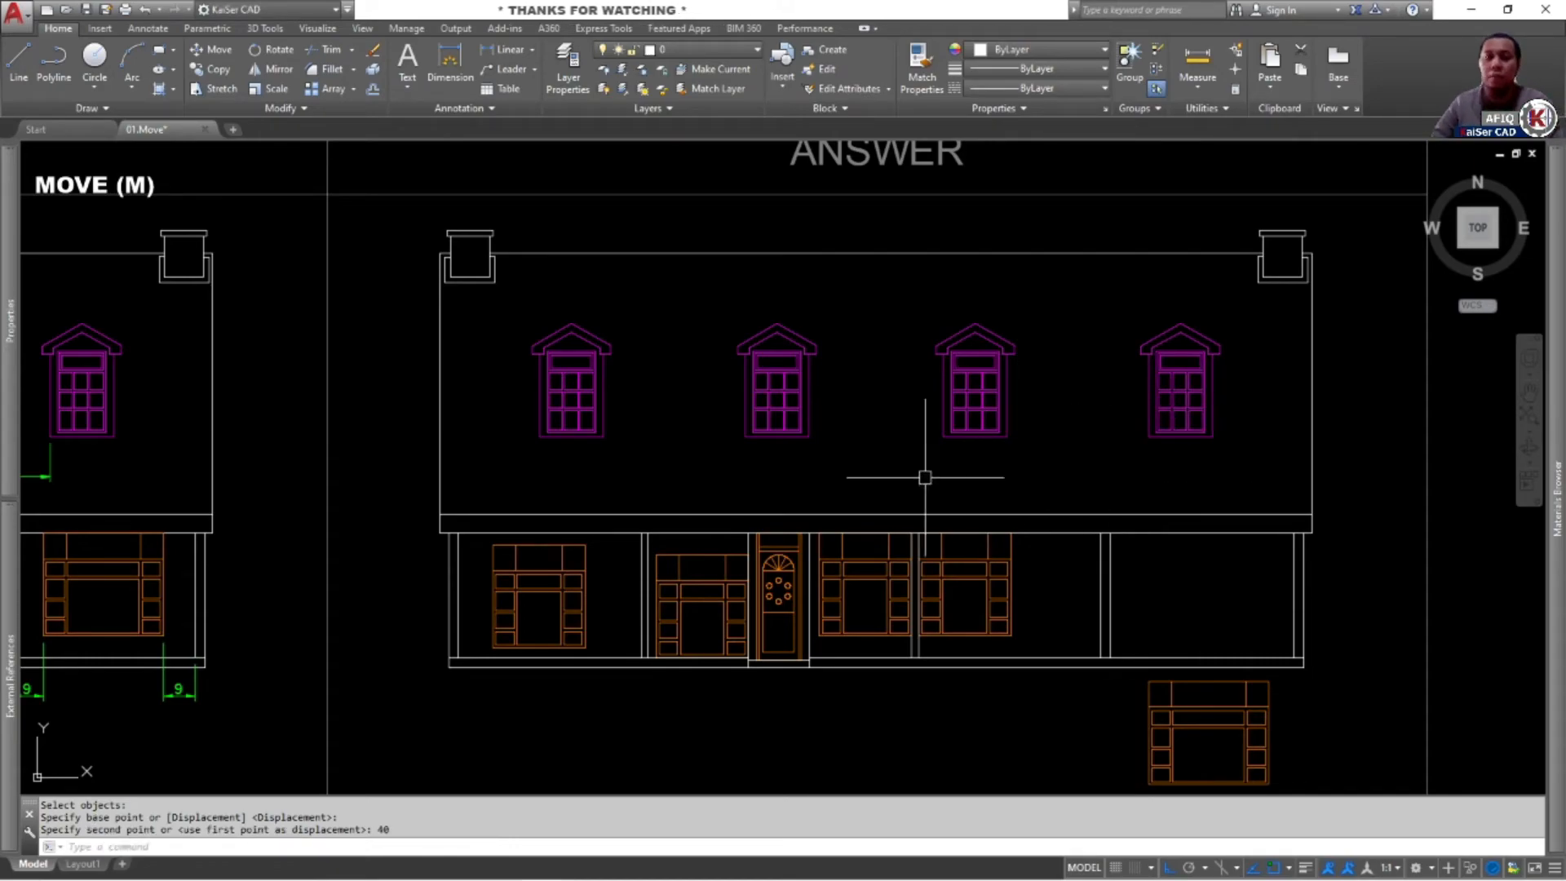
Move the first ANSWER ground-floor window by its upper-right corner to where the adjacent post's left edge meets the beam
{"action": "middle_click_drag", "start_coordinate": [832, 422], "coordinate": [1103, 278]}
{"action": "middle_click_drag", "start_coordinate": [654, 370], "coordinate": [1026, 331]}
{"action": "middle_click_drag", "start_coordinate": [429, 425], "coordinate": [760, 411]}
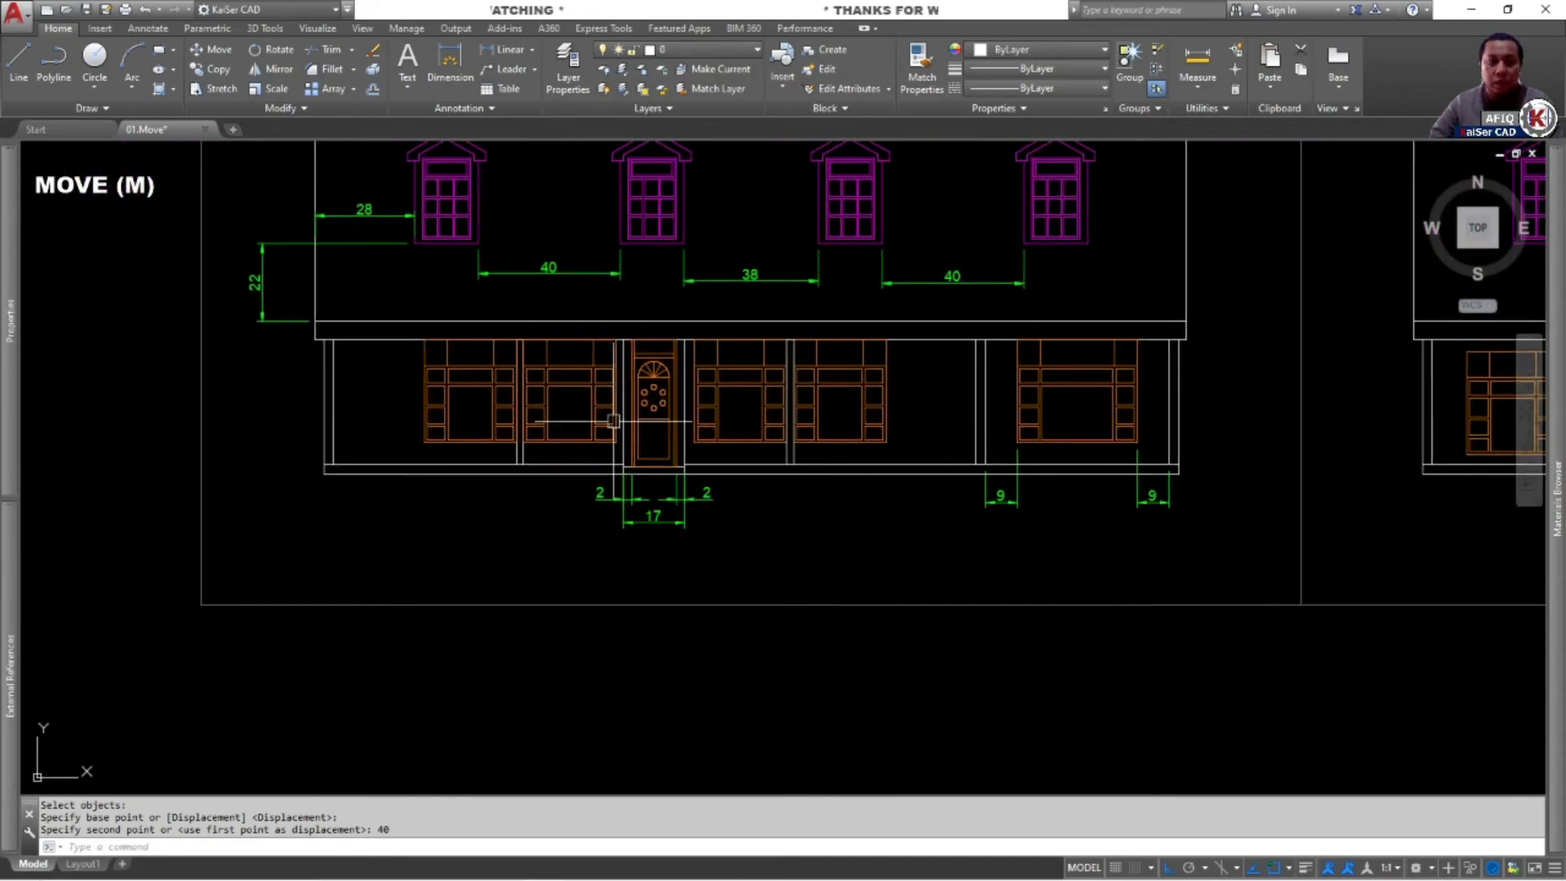
{"action": "middle_click_drag", "start_coordinate": [976, 373], "coordinate": [335, 375]}
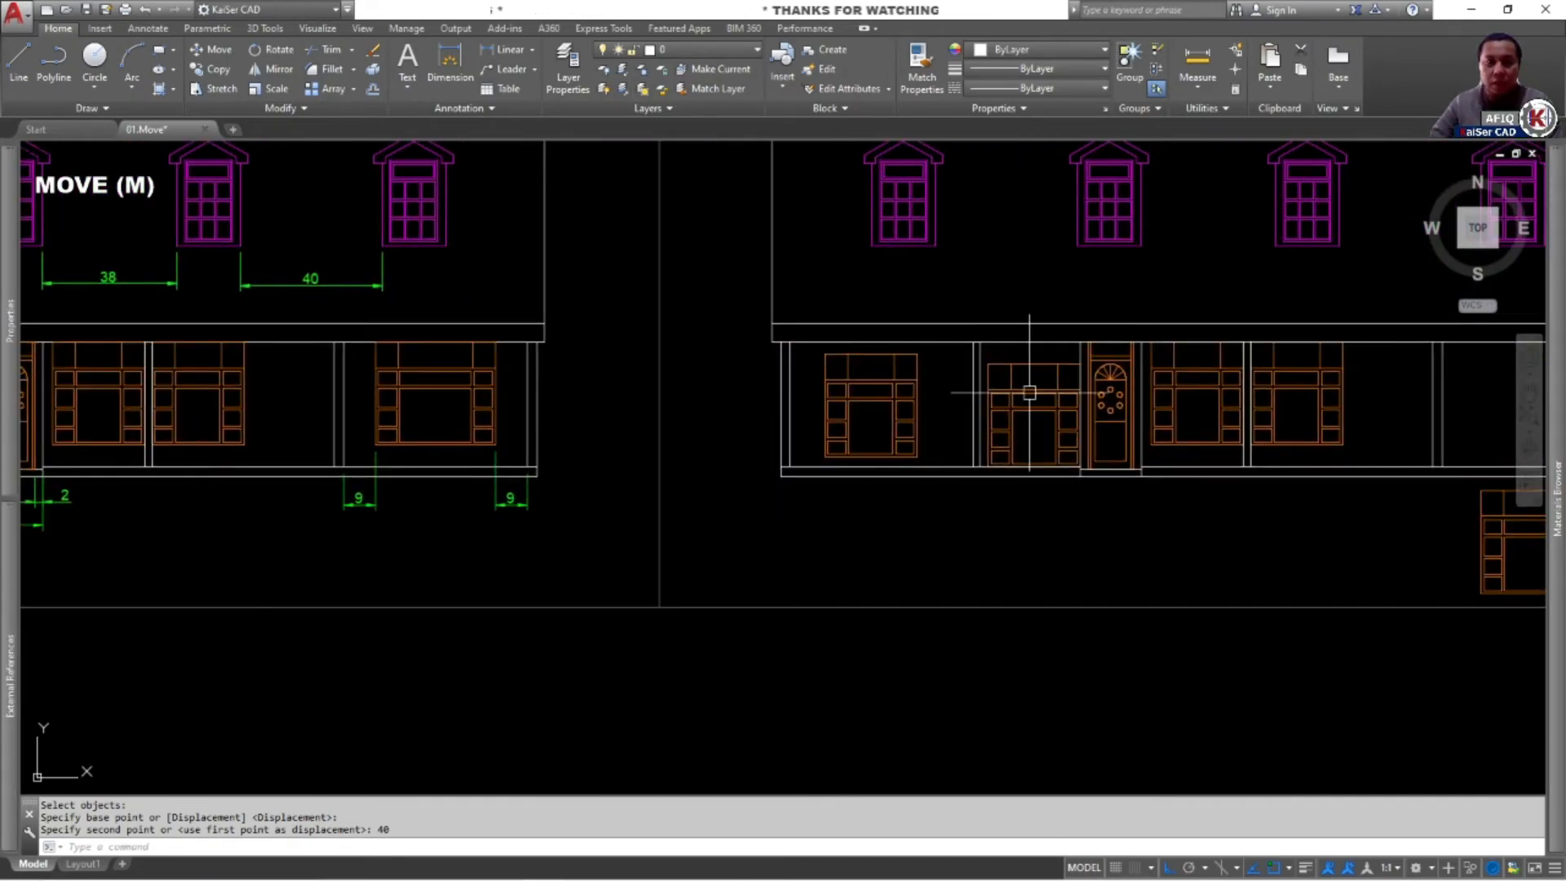
{"action": "scroll", "coordinate": [1037, 378], "scroll_direction": "up", "scroll_amount": 5}
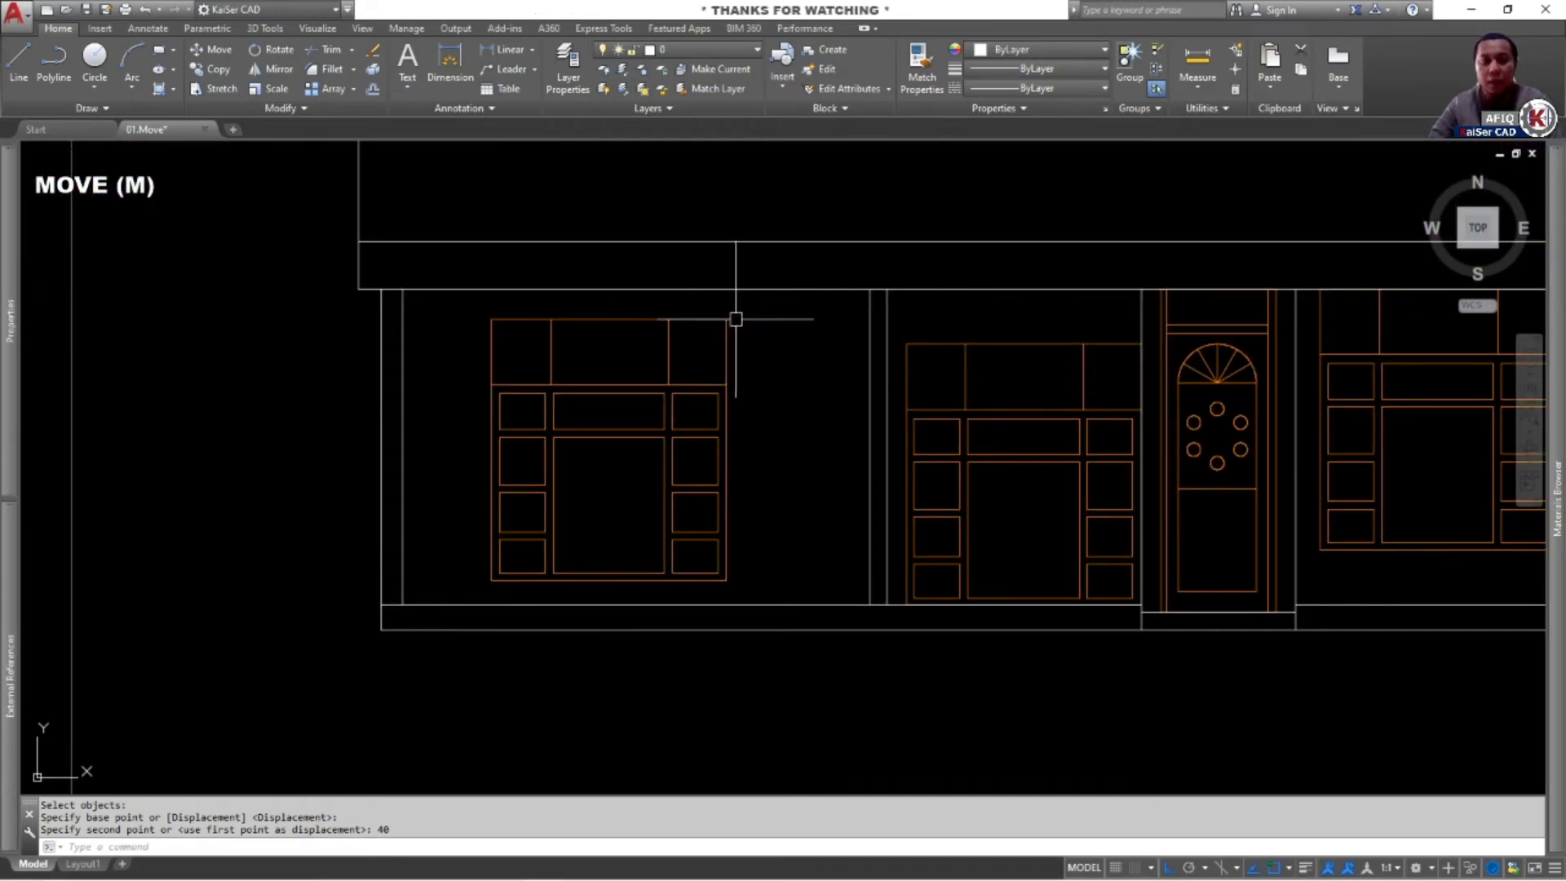
{"action": "type", "text": "m"}
{"action": "key", "text": "Return"}
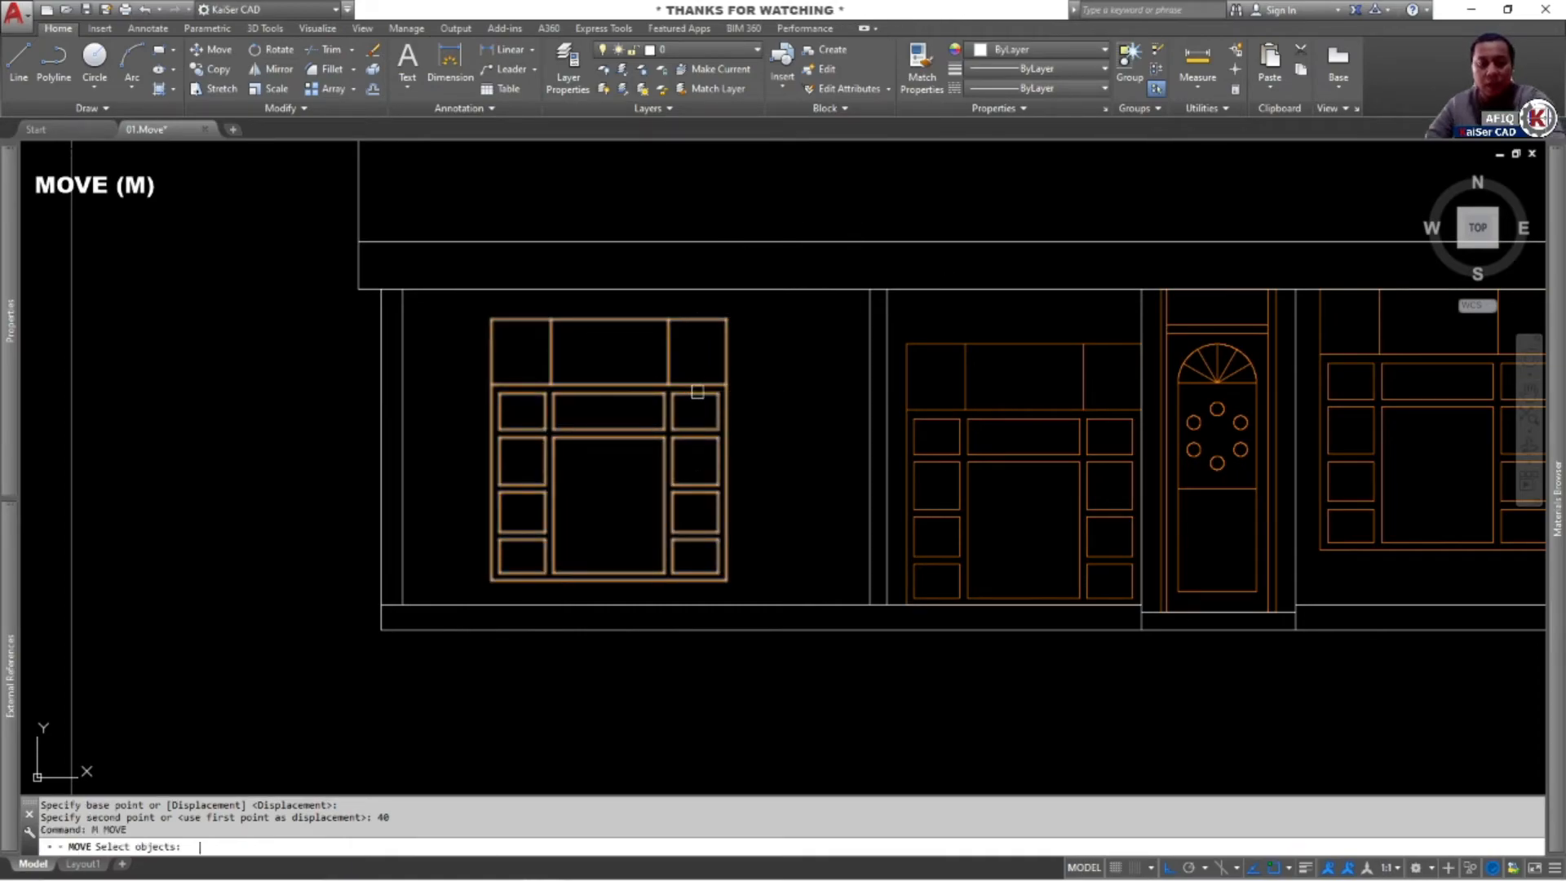
{"action": "left_click", "coordinate": [728, 341]}
{"action": "key", "text": "Return"}
{"action": "scroll", "coordinate": [749, 308], "scroll_direction": "up", "scroll_amount": 5}
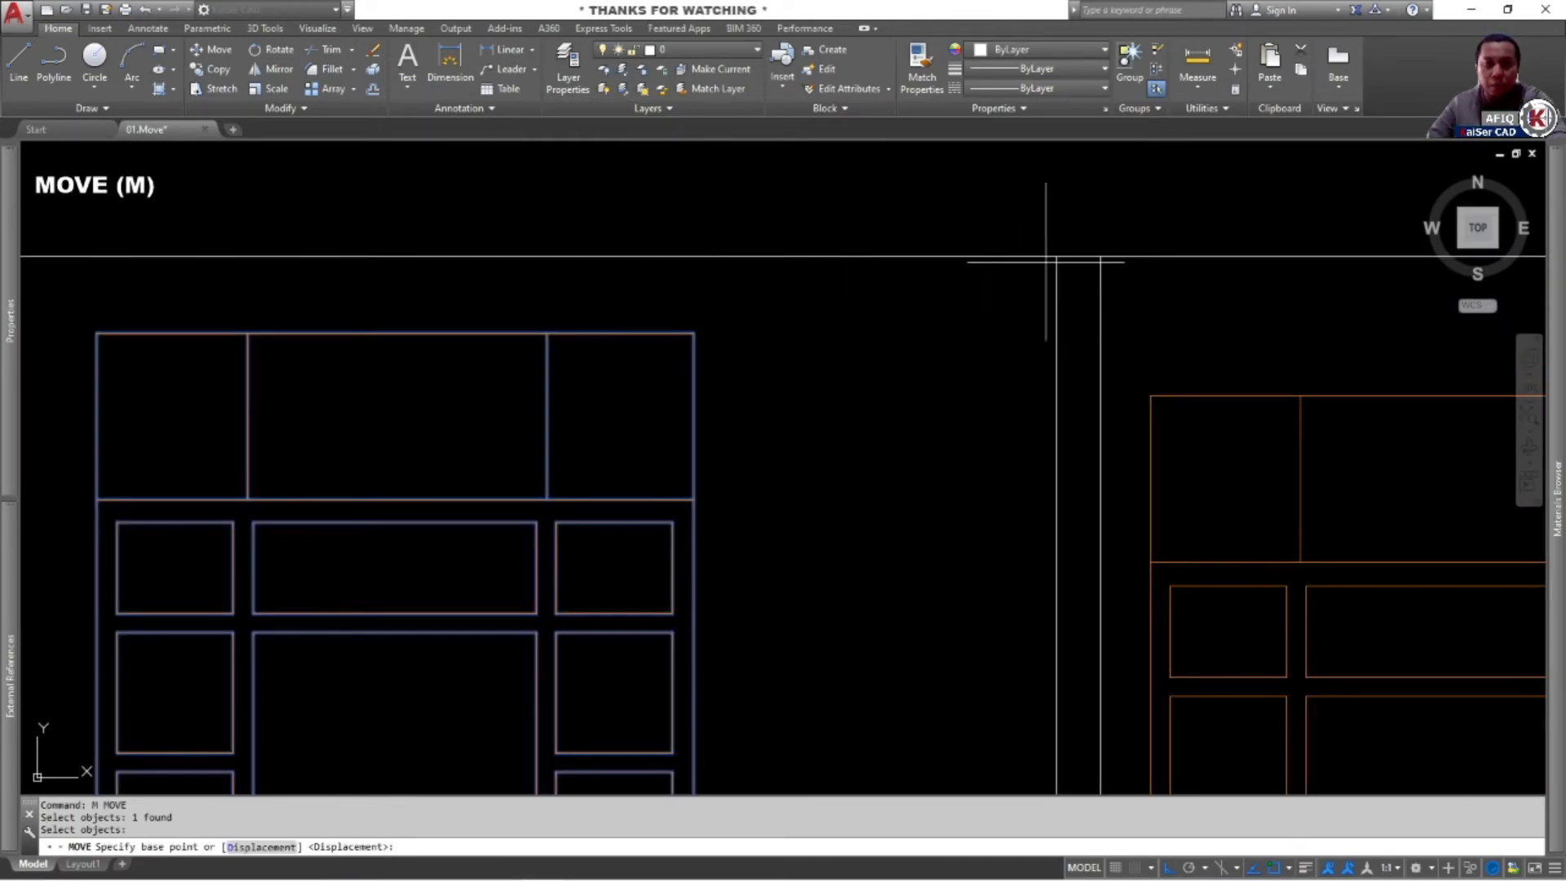
{"action": "scroll", "coordinate": [951, 332], "scroll_direction": "down", "scroll_amount": 6}
{"action": "scroll", "coordinate": [829, 350], "scroll_direction": "up", "scroll_amount": 6}
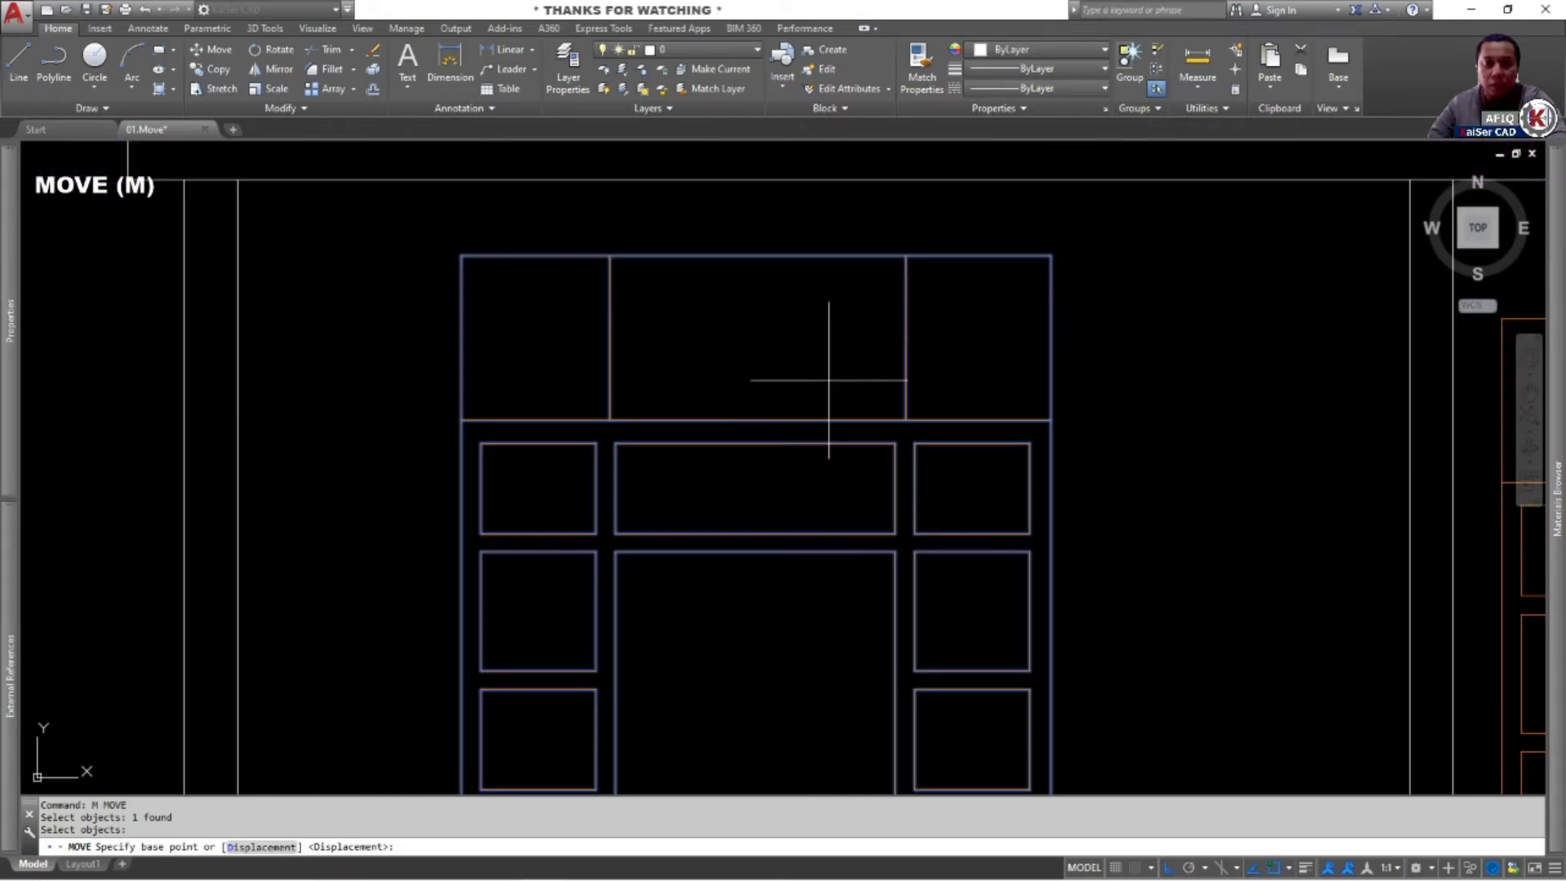
{"action": "left_click", "coordinate": [1051, 255]}
{"action": "scroll", "coordinate": [983, 276], "scroll_direction": "down", "scroll_amount": 4}
{"action": "scroll", "coordinate": [1248, 217], "scroll_direction": "up", "scroll_amount": 4}
{"action": "left_click", "coordinate": [1070, 251]}
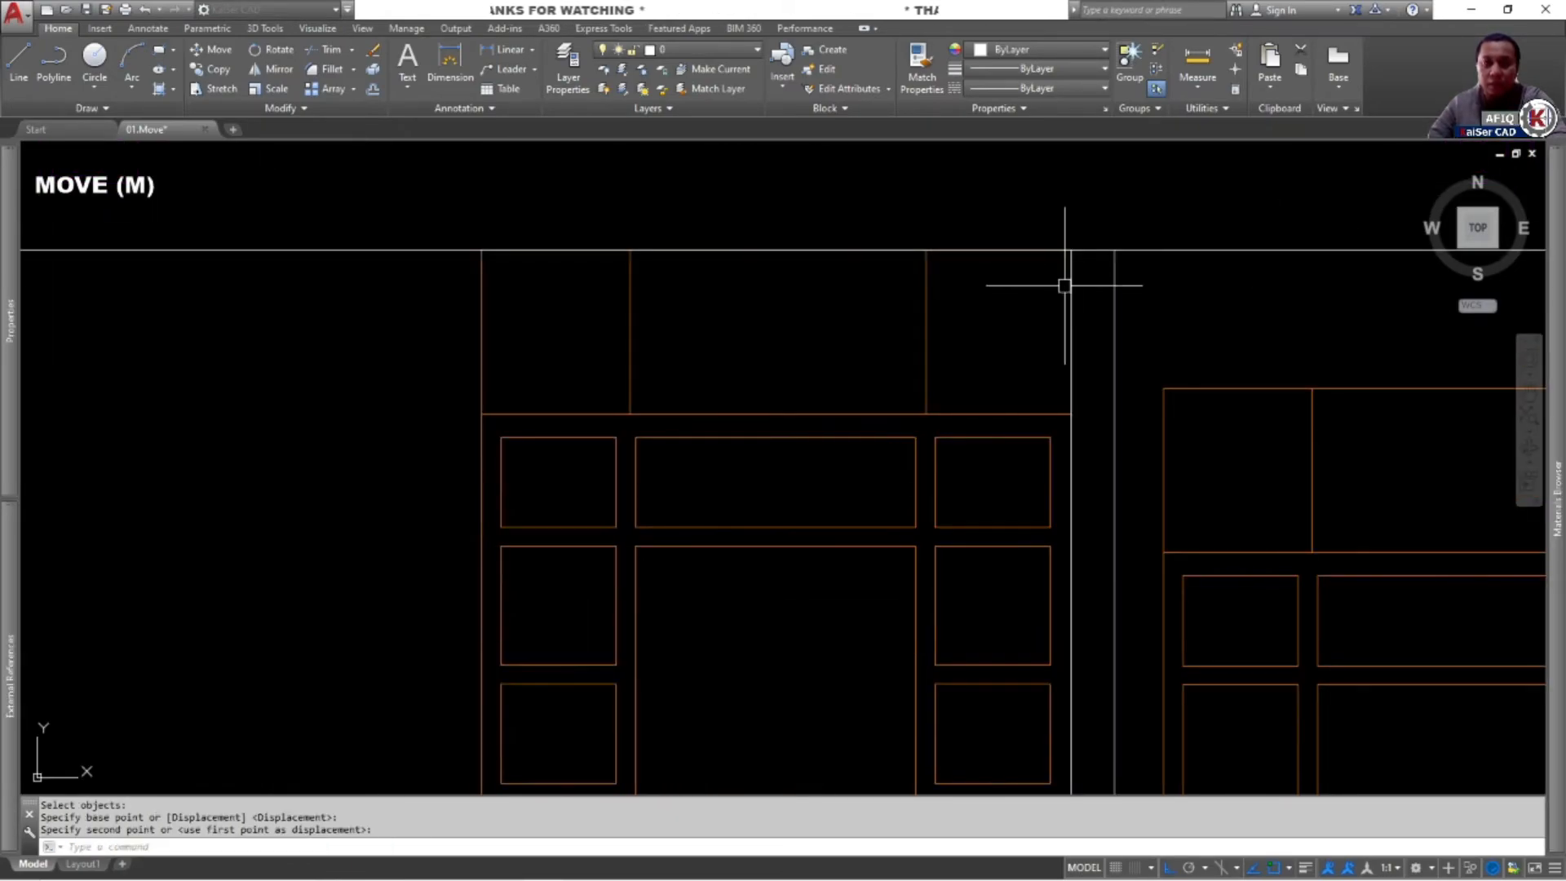
Move the second ANSWER ground-floor window by its upper-left corner to where the adjacent post's right edge meets the beam
{"action": "scroll", "coordinate": [679, 534], "scroll_direction": "down", "scroll_amount": 6}
{"action": "middle_click_drag", "start_coordinate": [675, 535], "coordinate": [1272, 505]}
{"action": "middle_click_drag", "start_coordinate": [158, 525], "coordinate": [1059, 457]}
{"action": "scroll", "coordinate": [489, 356], "scroll_direction": "up", "scroll_amount": 4}
{"action": "scroll", "coordinate": [690, 401], "scroll_direction": "down", "scroll_amount": 4}
{"action": "middle_click_drag", "start_coordinate": [873, 388], "coordinate": [1, 323]}
{"action": "middle_click_drag", "start_coordinate": [1135, 318], "coordinate": [694, 349]}
{"action": "scroll", "coordinate": [978, 385], "scroll_direction": "up", "scroll_amount": 4}
{"action": "key", "text": "space"}
{"action": "left_click", "coordinate": [870, 407]}
{"action": "key", "text": "space"}
{"action": "left_click", "coordinate": [775, 400]}
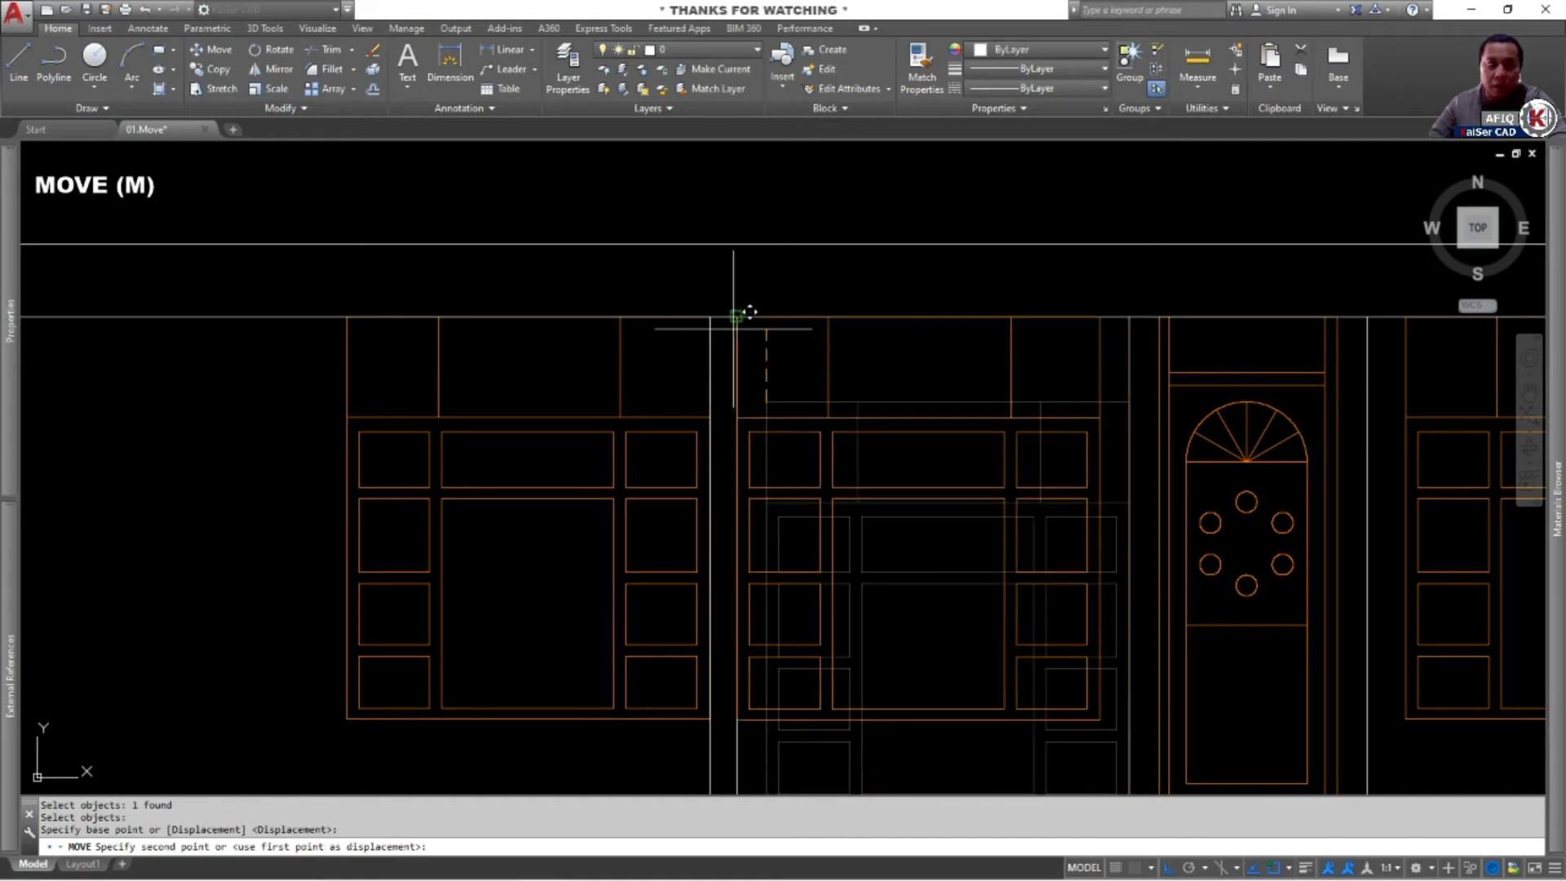
{"action": "left_click", "coordinate": [732, 325]}
Examine the spacing dimensions on either side of the last QUESTION ground-floor window and compare with the empty ANSWER bay
{"action": "scroll", "coordinate": [772, 381], "scroll_direction": "down", "scroll_amount": 4}
{"action": "middle_click_drag", "start_coordinate": [1061, 399], "coordinate": [387, 325]}
{"action": "scroll", "coordinate": [767, 388], "scroll_direction": "down", "scroll_amount": 2}
{"action": "middle_click_drag", "start_coordinate": [818, 416], "coordinate": [1254, 321]}
{"action": "scroll", "coordinate": [104, 376], "scroll_direction": "up", "scroll_amount": 2}
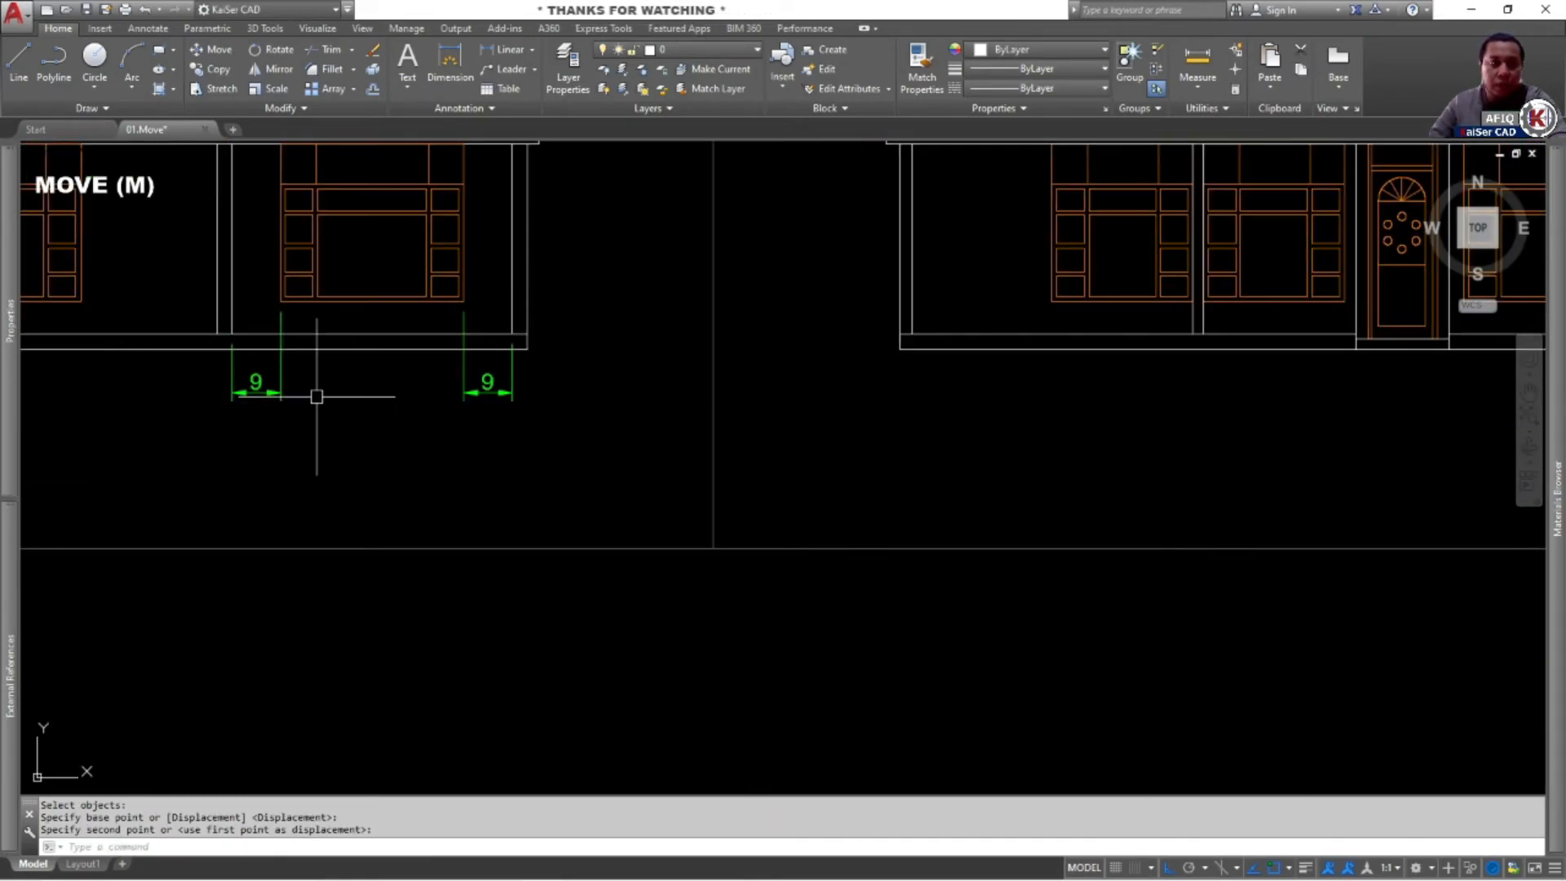
{"action": "scroll", "coordinate": [303, 395], "scroll_direction": "down", "scroll_amount": 2}
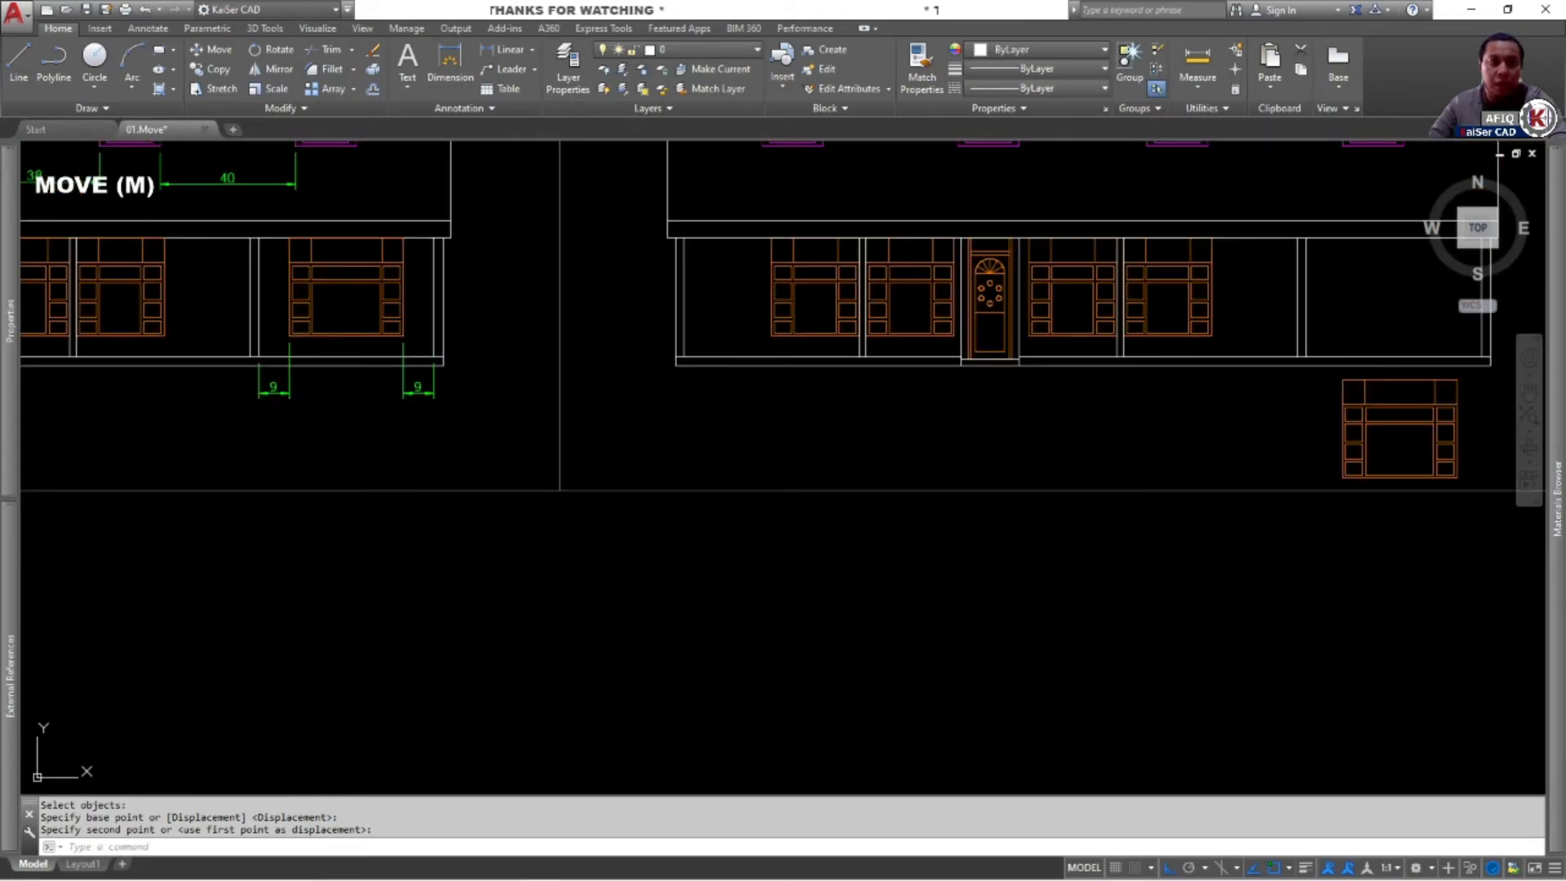
{"action": "middle_click_drag", "start_coordinate": [302, 395], "coordinate": [303, 425]}
{"action": "middle_click_drag", "start_coordinate": [964, 308], "coordinate": [451, 323]}
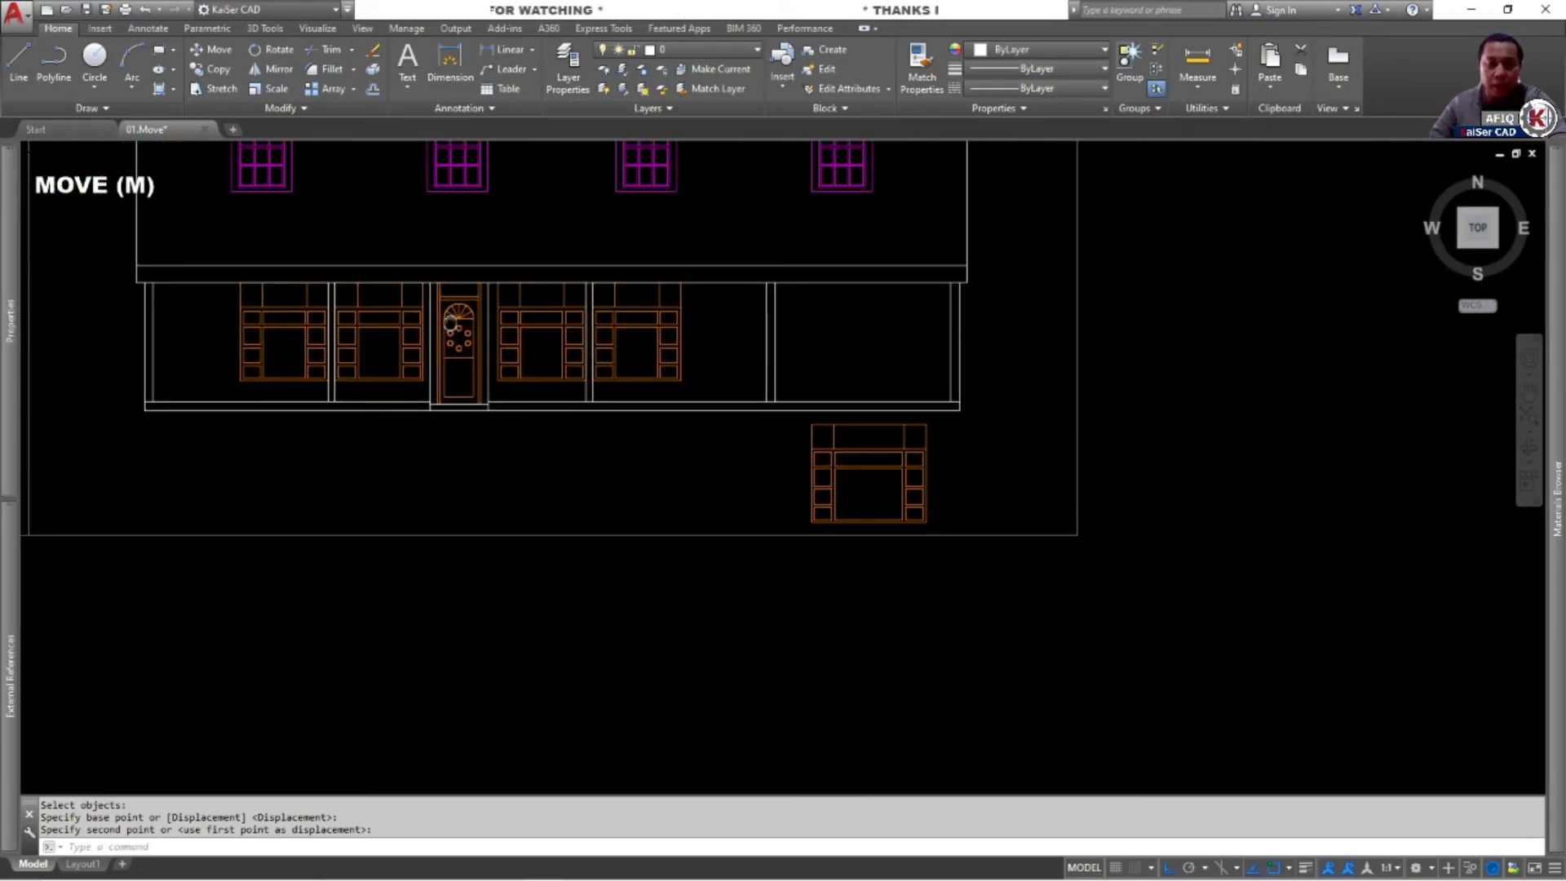
Move the last ANSWER ground-floor window by its upper-left corner to where the last bay's left post meets the beam
{"action": "scroll", "coordinate": [944, 374], "scroll_direction": "up", "scroll_amount": 2}
{"action": "scroll", "coordinate": [786, 535], "scroll_direction": "up", "scroll_amount": 2}
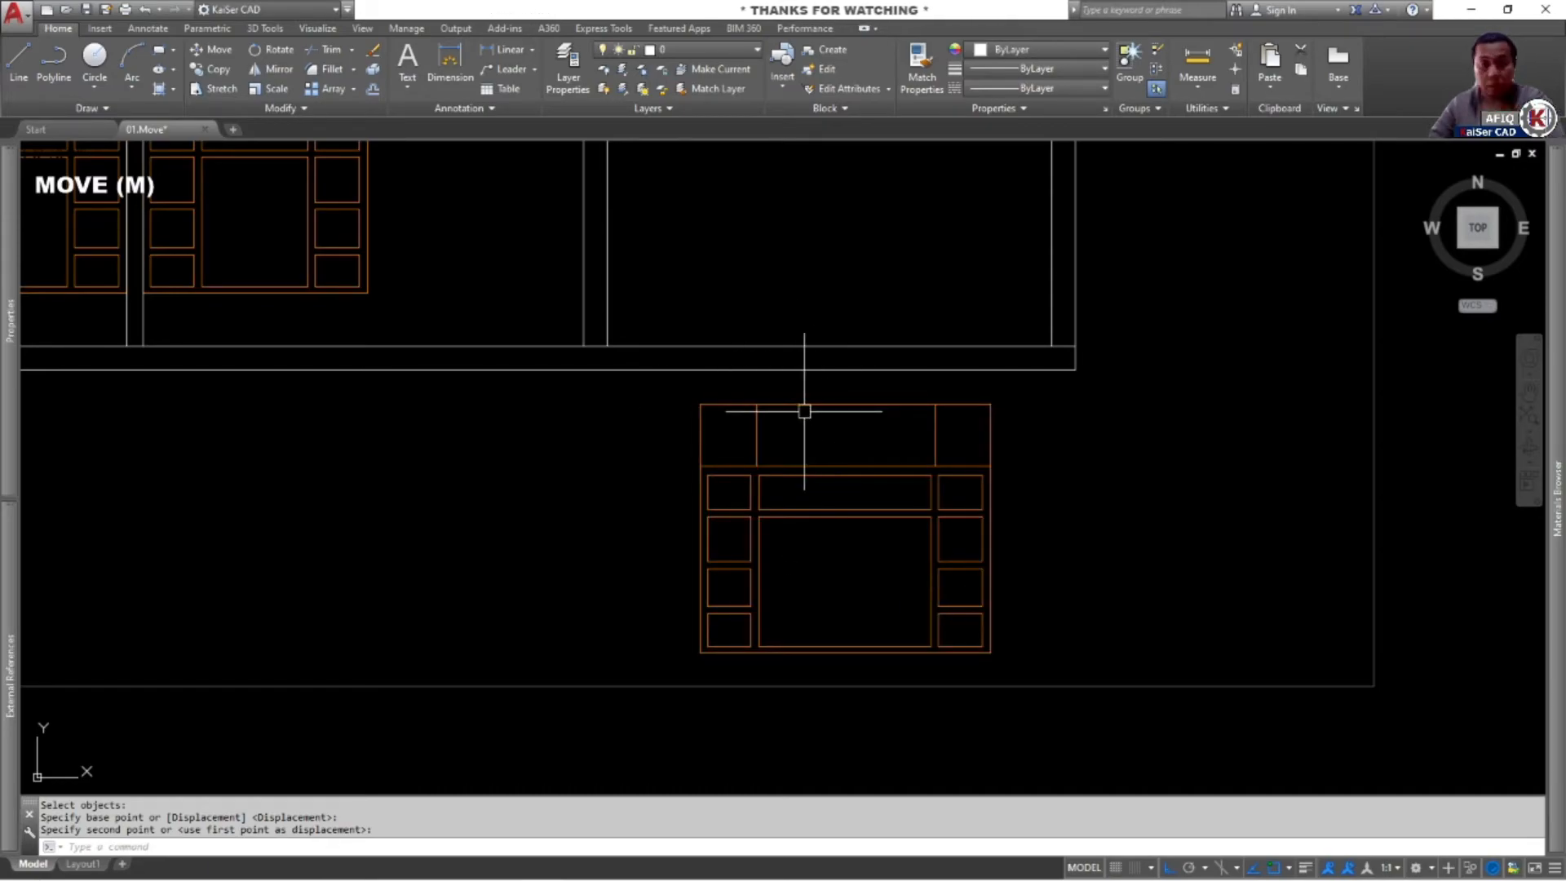
{"action": "scroll", "coordinate": [878, 522], "scroll_direction": "down", "scroll_amount": 5}
{"action": "scroll", "coordinate": [863, 542], "scroll_direction": "up", "scroll_amount": 5}
{"action": "mouse_move", "coordinate": [850, 449]}
{"action": "middle_mouse_down"}
{"action": "mouse_move", "coordinate": [854, 570]}
{"action": "mouse_move", "coordinate": [886, 488]}
{"action": "mouse_move", "coordinate": [878, 559]}
{"action": "middle_mouse_up"}
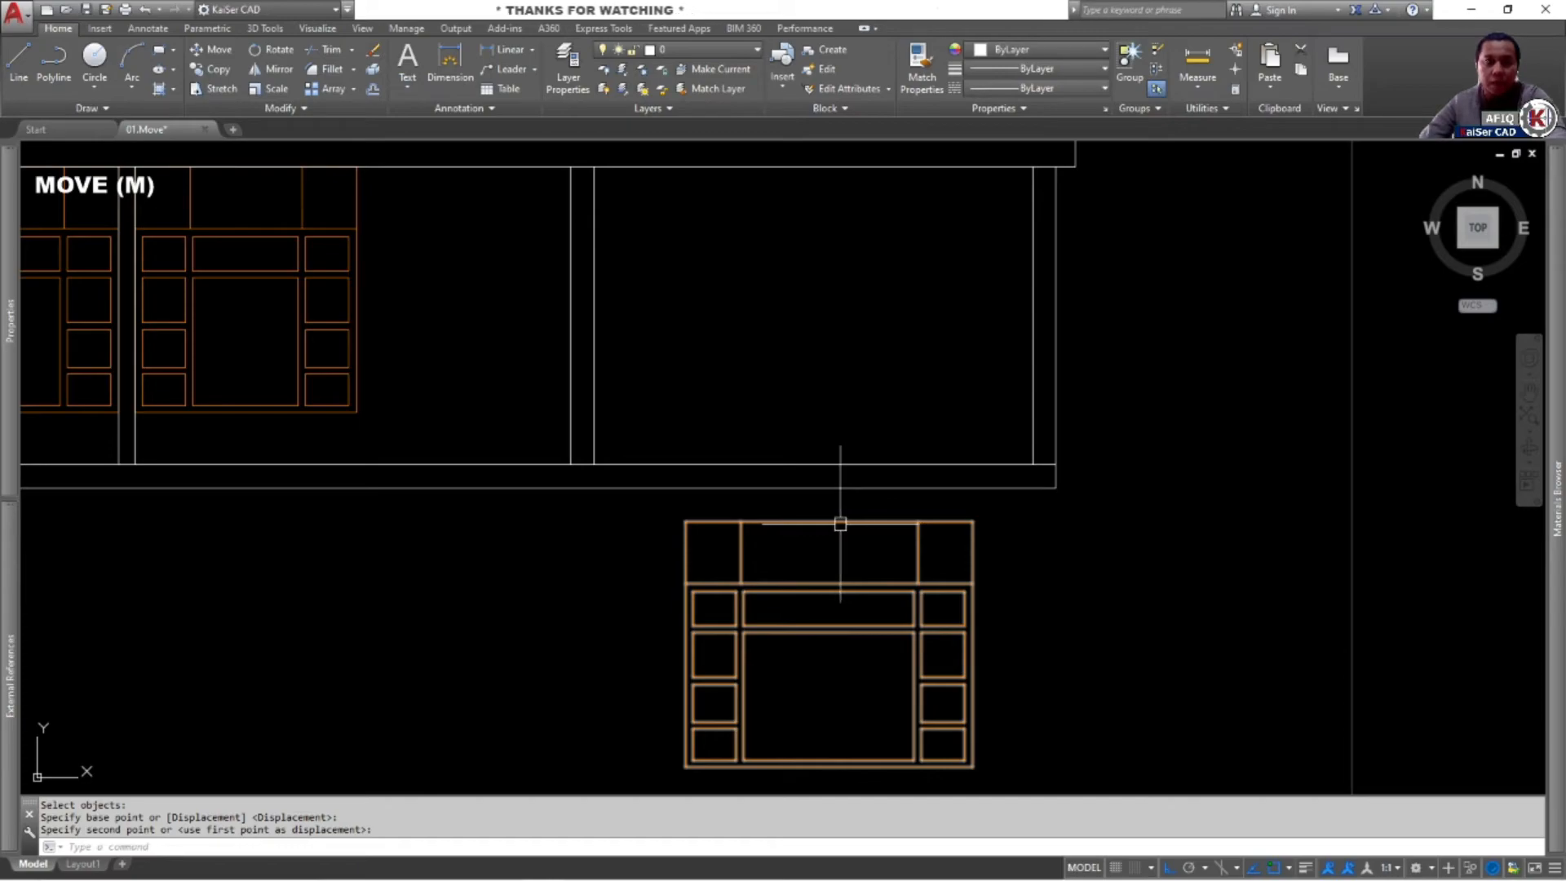
{"action": "type", "text": "m"}
{"action": "key", "text": "Return"}
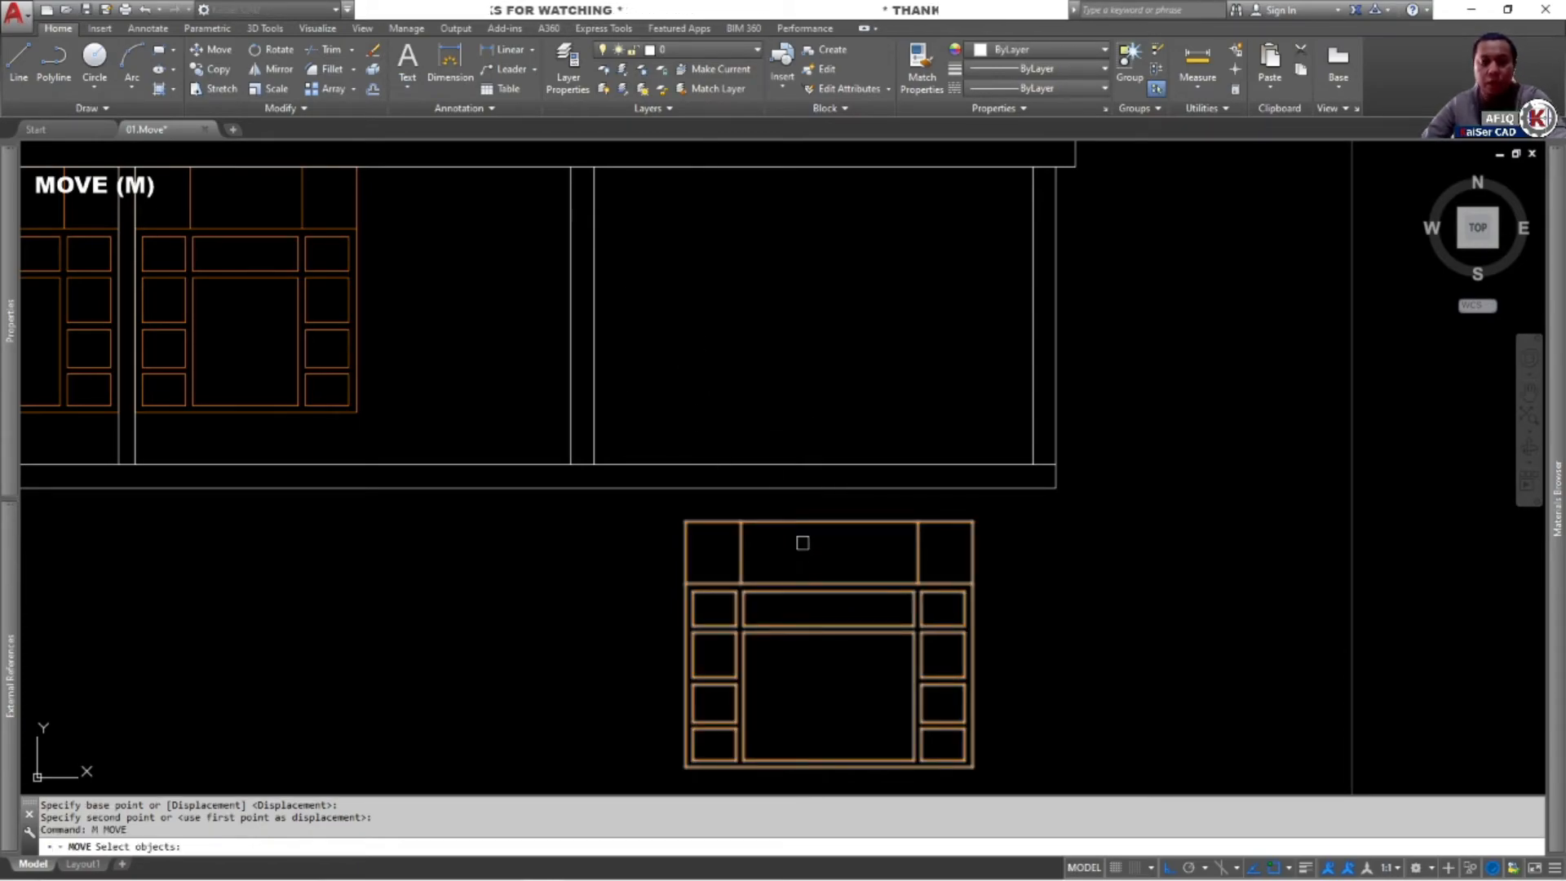
{"action": "key", "text": "Escape"}
{"action": "key", "text": "Escape"}
{"action": "type", "text": "m"}
{"action": "key", "text": "Return"}
{"action": "left_click", "coordinate": [686, 555]}
{"action": "key", "text": "Return"}
{"action": "left_click", "coordinate": [685, 522]}
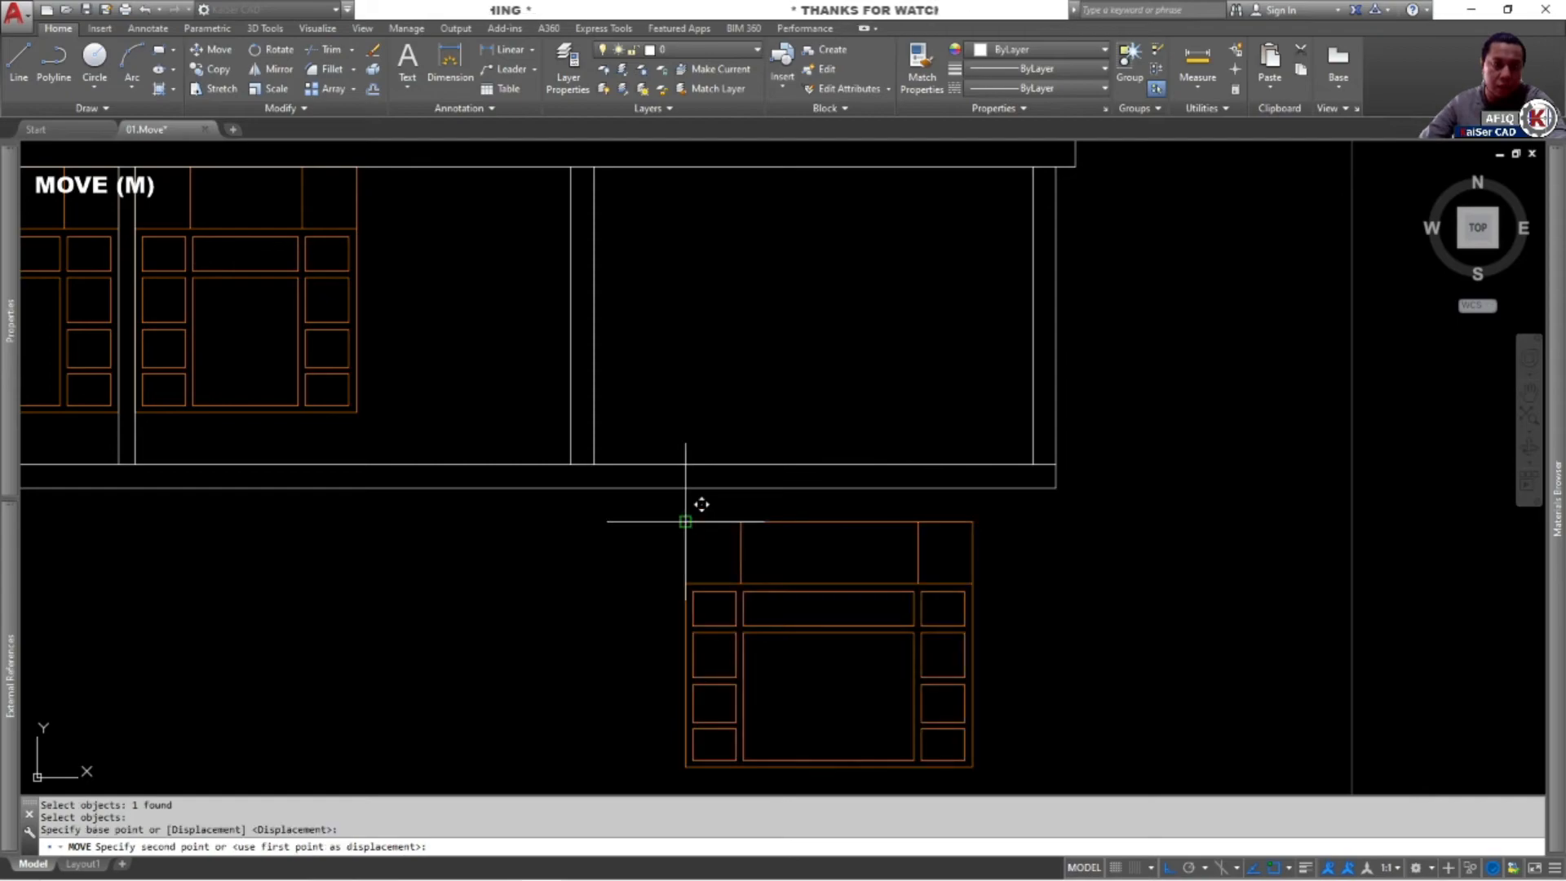
{"action": "left_click", "coordinate": [595, 167]}
{"action": "middle_click_drag", "start_coordinate": [814, 619], "coordinate": [848, 648]}
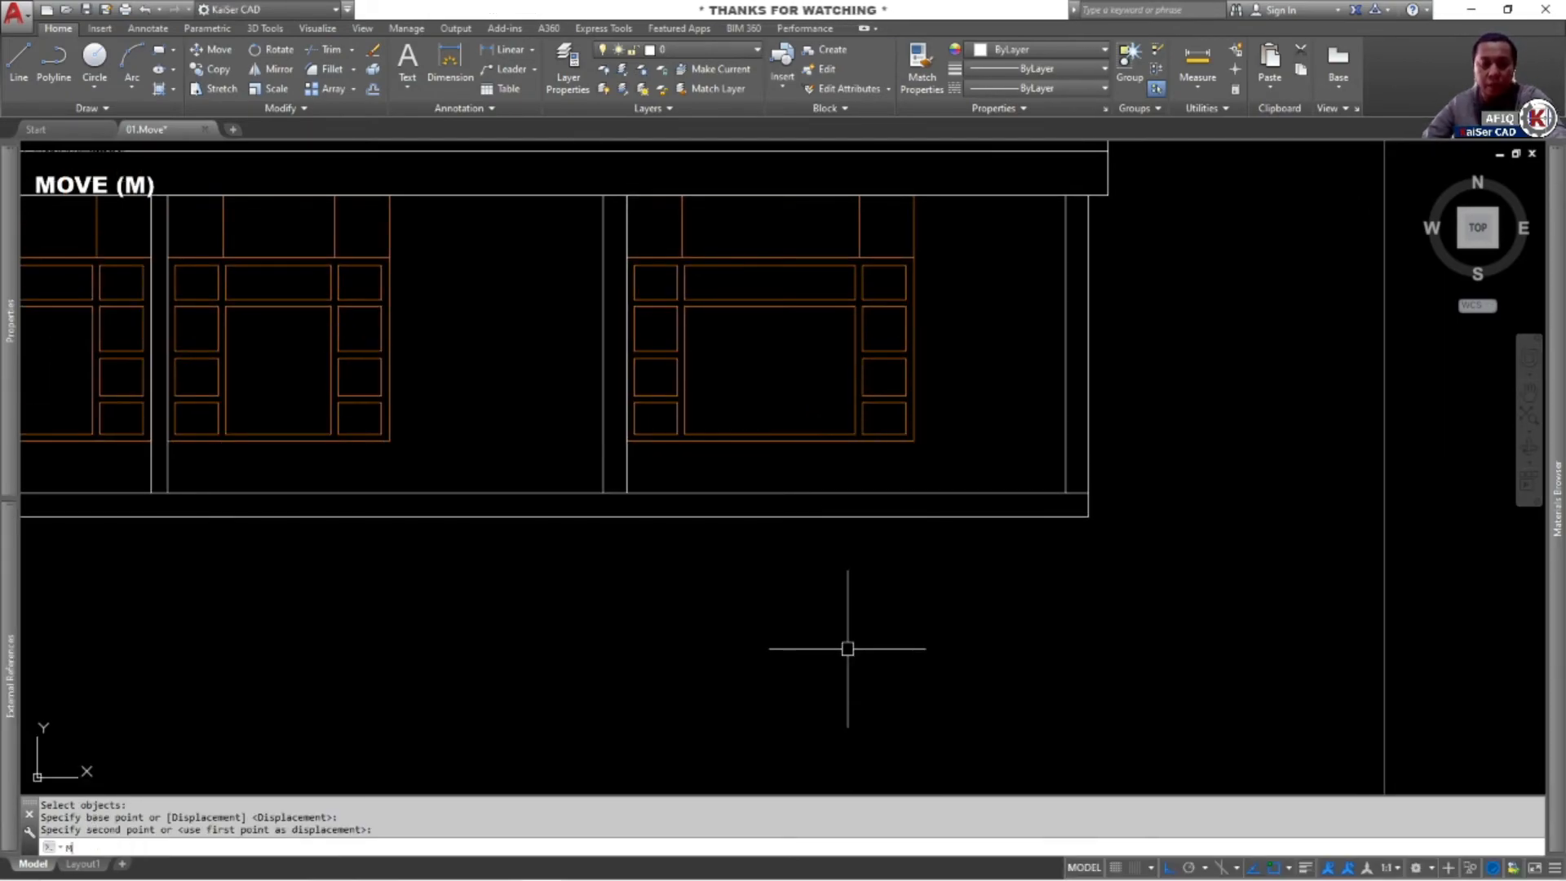
Move the previously selected last ground-floor window 9 units horizontally to the right
{"action": "key", "text": "Return"}
{"action": "type", "text": "P"}
{"action": "key", "text": "Return"}
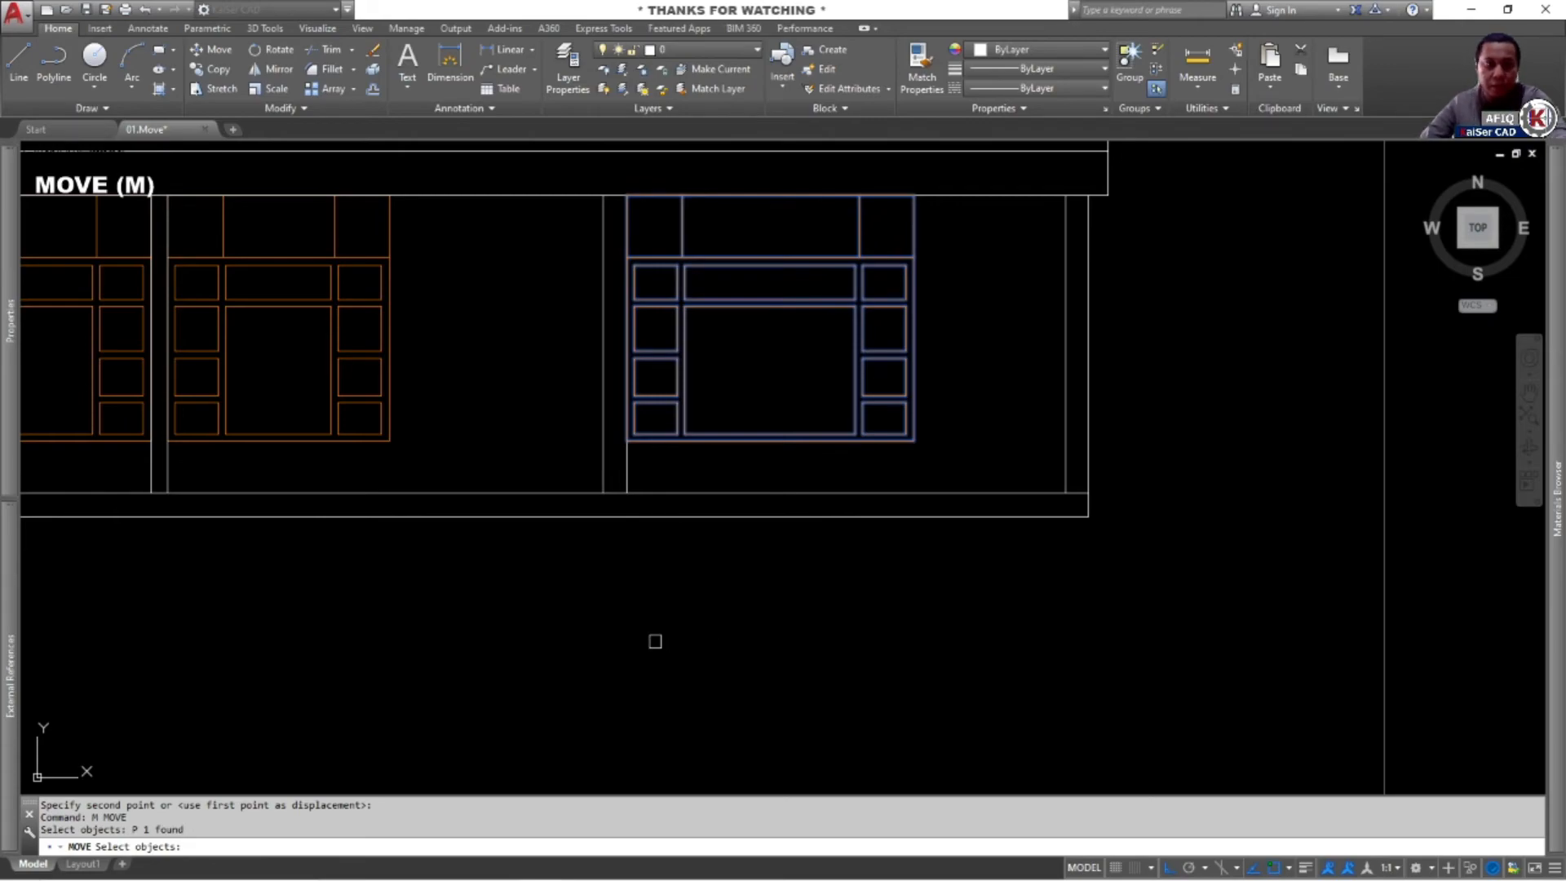
{"action": "key", "text": "Return"}
{"action": "left_click", "coordinate": [570, 606]}
{"action": "scroll", "coordinate": [915, 646], "scroll_direction": "down", "scroll_amount": 4}
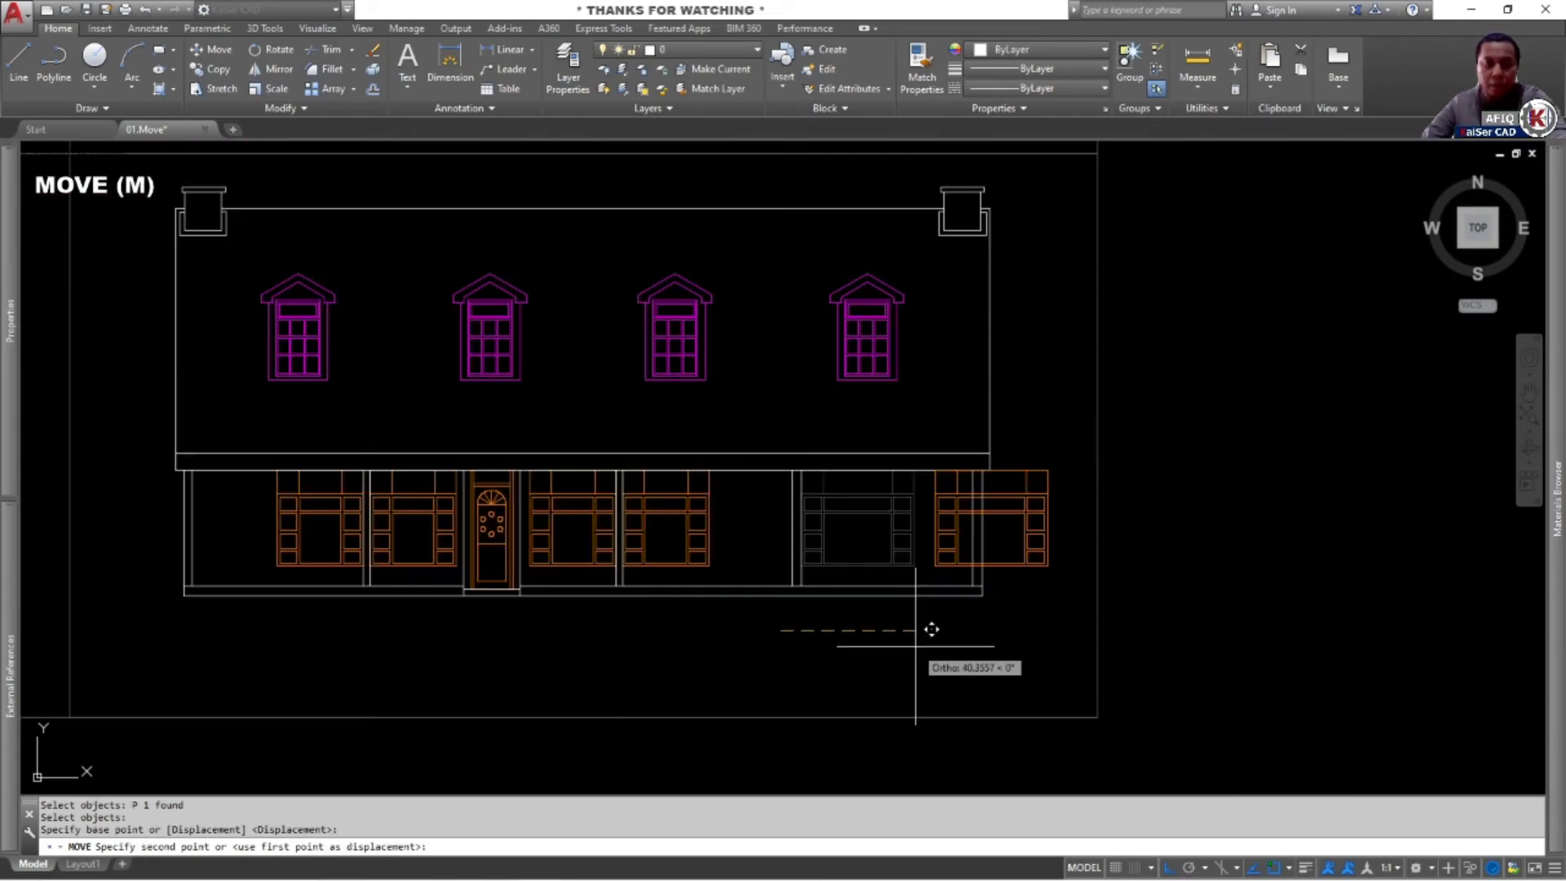
{"action": "middle_click_drag", "start_coordinate": [916, 647], "coordinate": [1346, 576]}
{"action": "middle_click_drag", "start_coordinate": [1154, 575], "coordinate": [812, 579]}
{"action": "key", "text": "Return"}
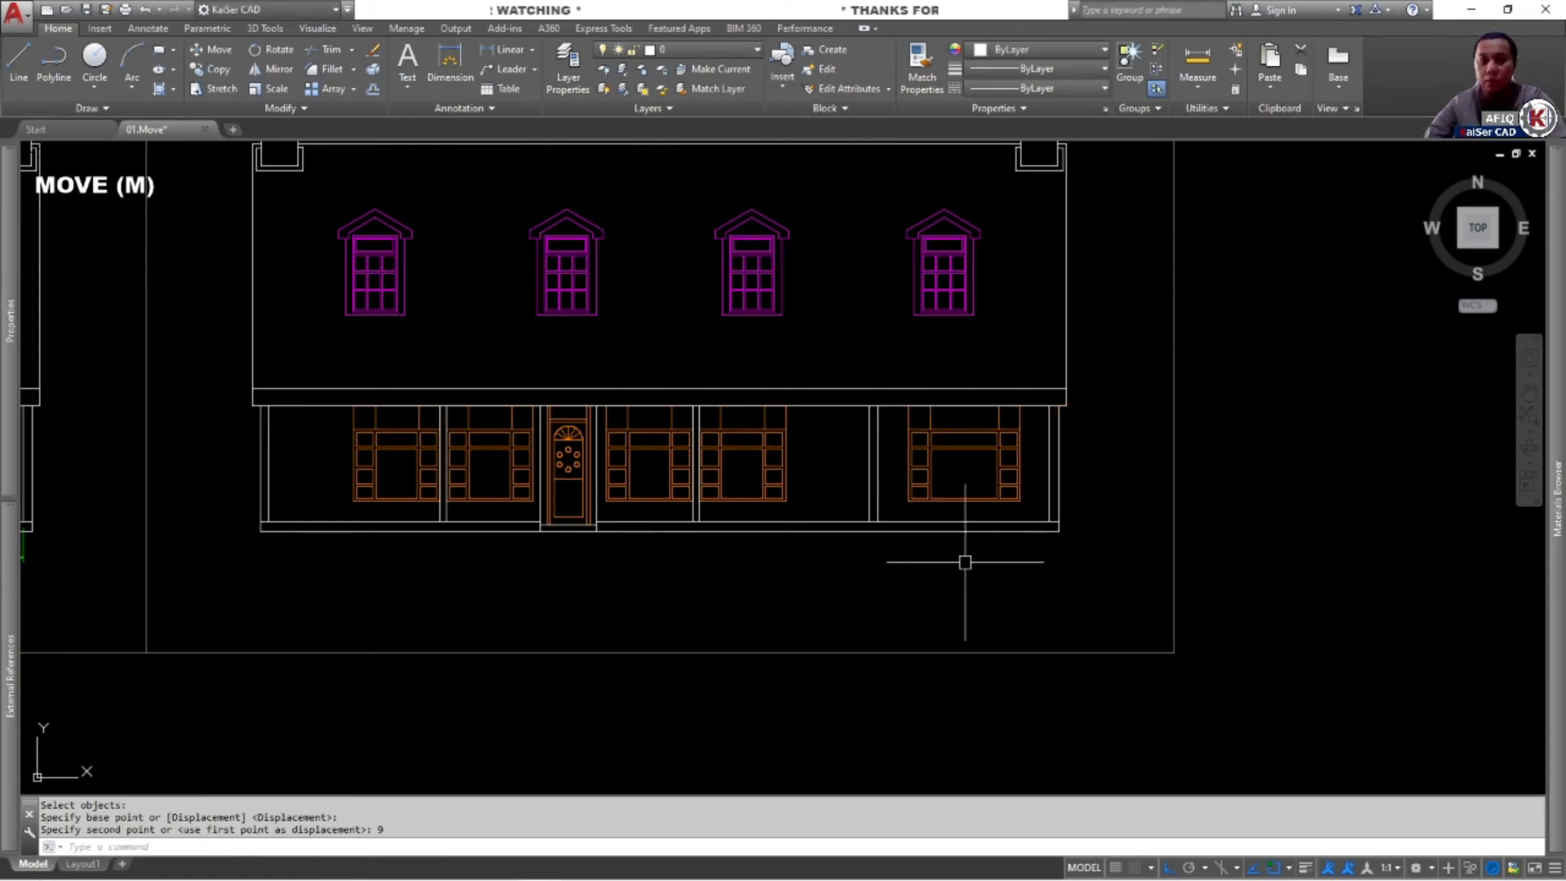
Undo both moves of the last ANSWER ground-floor window
{"action": "scroll", "coordinate": [965, 562], "scroll_direction": "up", "scroll_amount": 2}
{"action": "key", "text": "ctrl+z"}
{"action": "key", "text": "ctrl+z"}
{"action": "key", "text": "ctrl+z"}
{"action": "key", "text": "ctrl+z"}
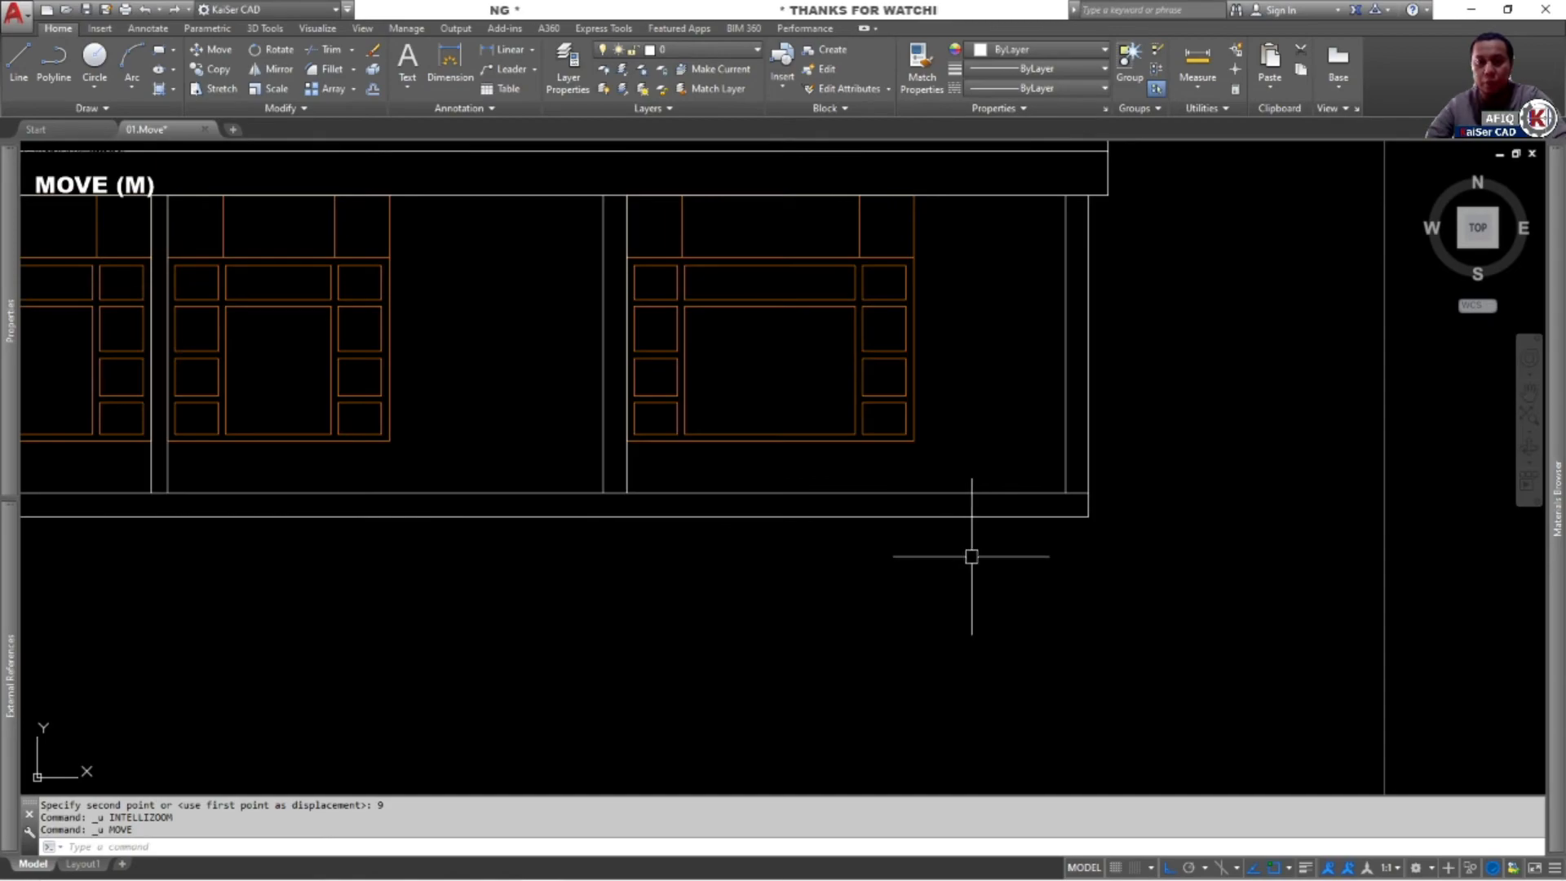
{"action": "key", "text": "Return"}
{"action": "left_click", "coordinate": [840, 521]}
{"action": "key", "text": "Return"}
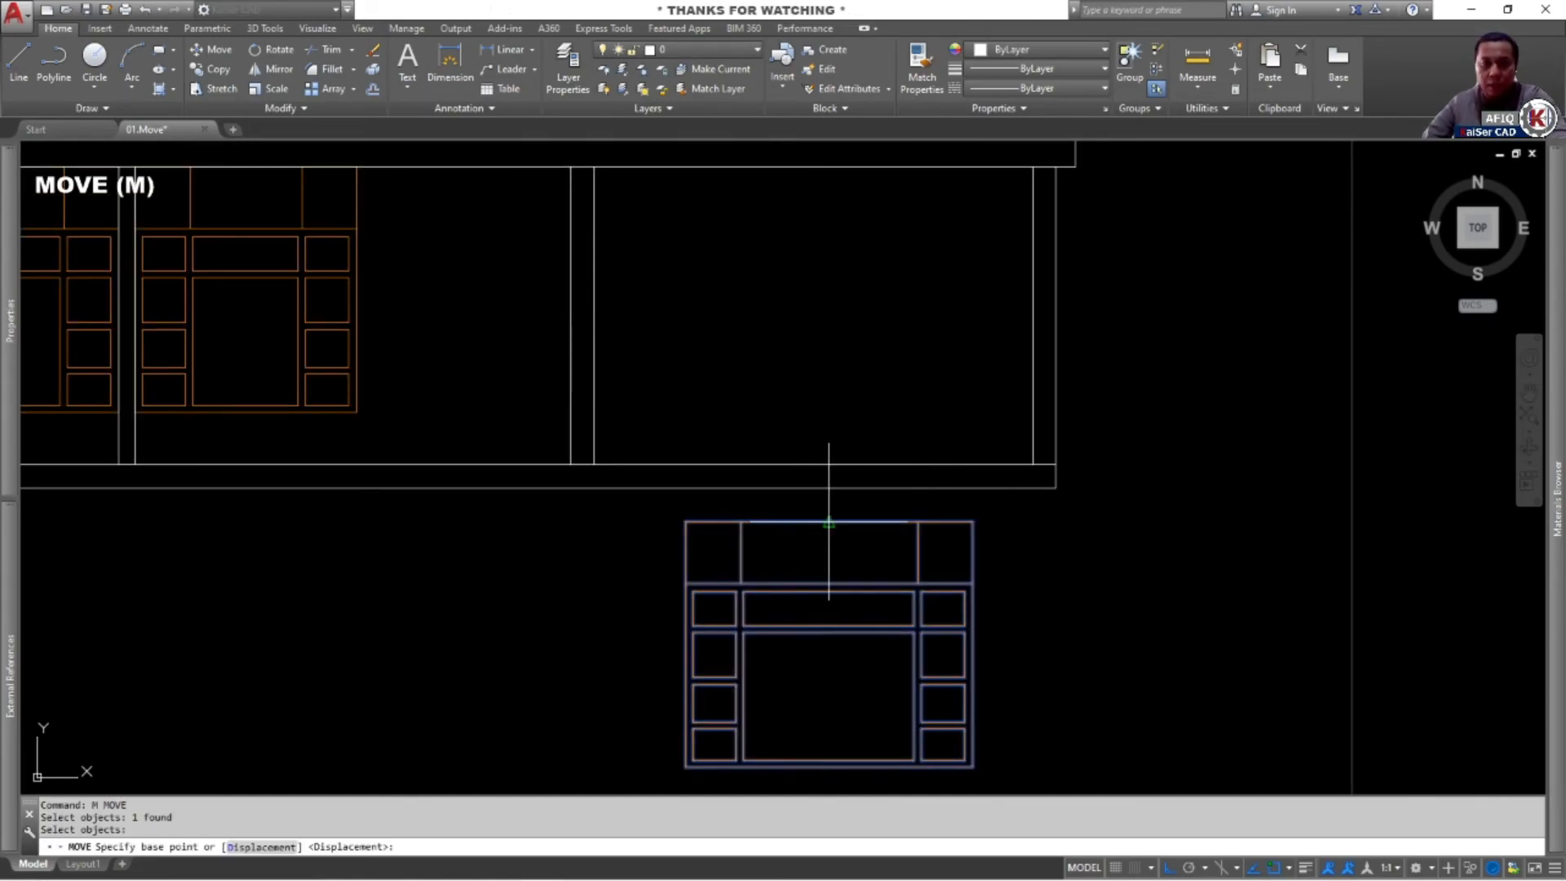
{"action": "left_click", "coordinate": [829, 522]}
{"action": "middle_click_drag", "start_coordinate": [704, 147], "coordinate": [1035, 339]}
{"action": "key", "text": "Escape"}
Select the beam line above the ground floor to compare its midpoint with the middle of the last bay, and clear the selection
{"action": "left_click", "coordinate": [1007, 325]}
{"action": "scroll", "coordinate": [832, 359], "scroll_direction": "down", "scroll_amount": 4}
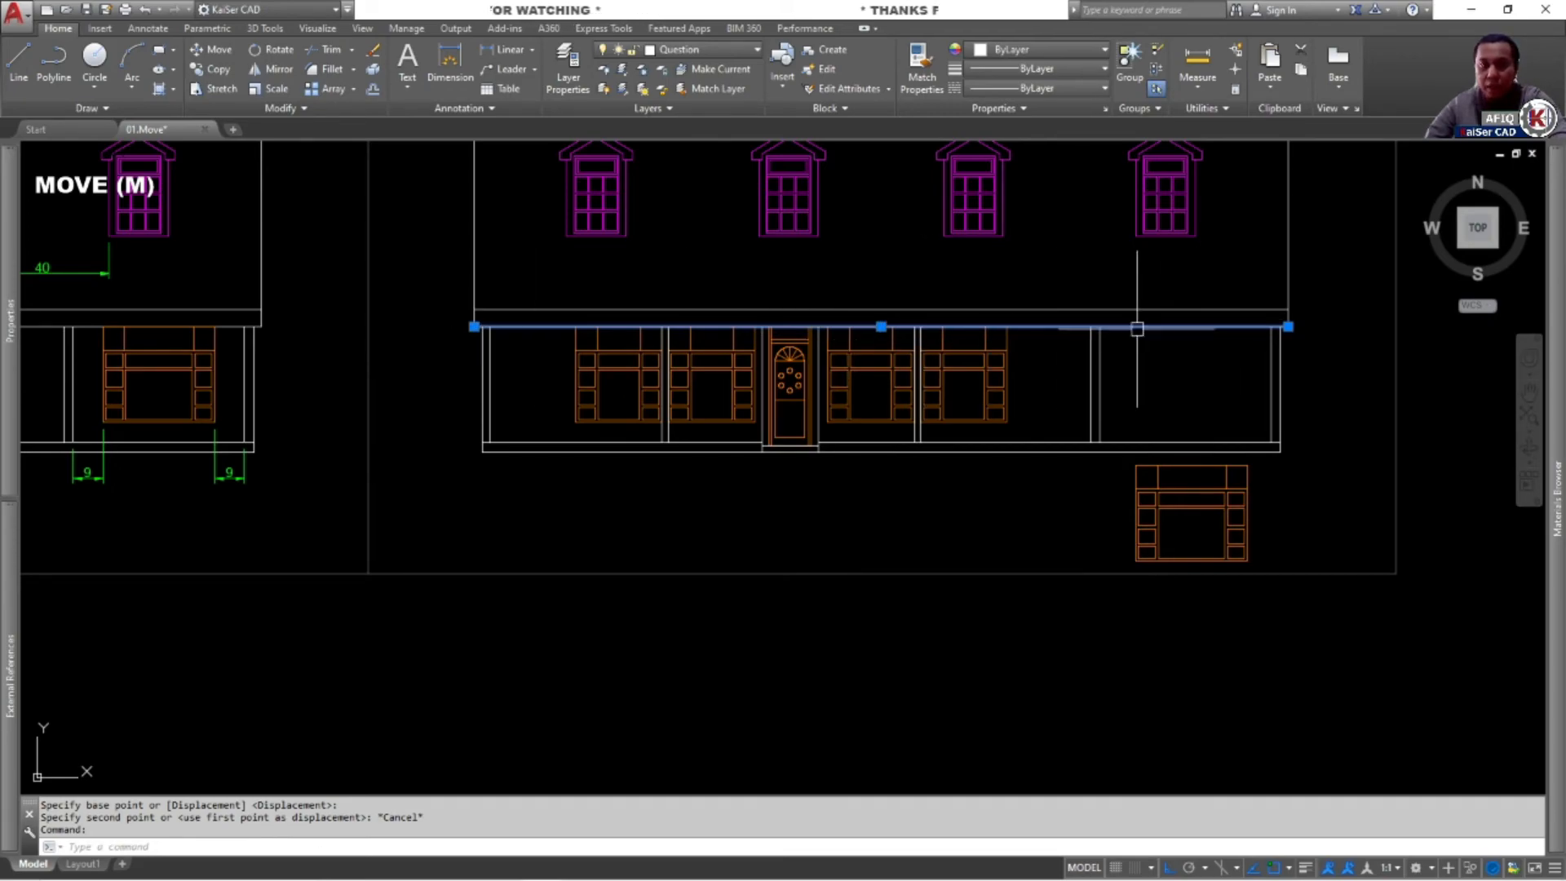
{"action": "scroll", "coordinate": [879, 326], "scroll_direction": "up", "scroll_amount": 4}
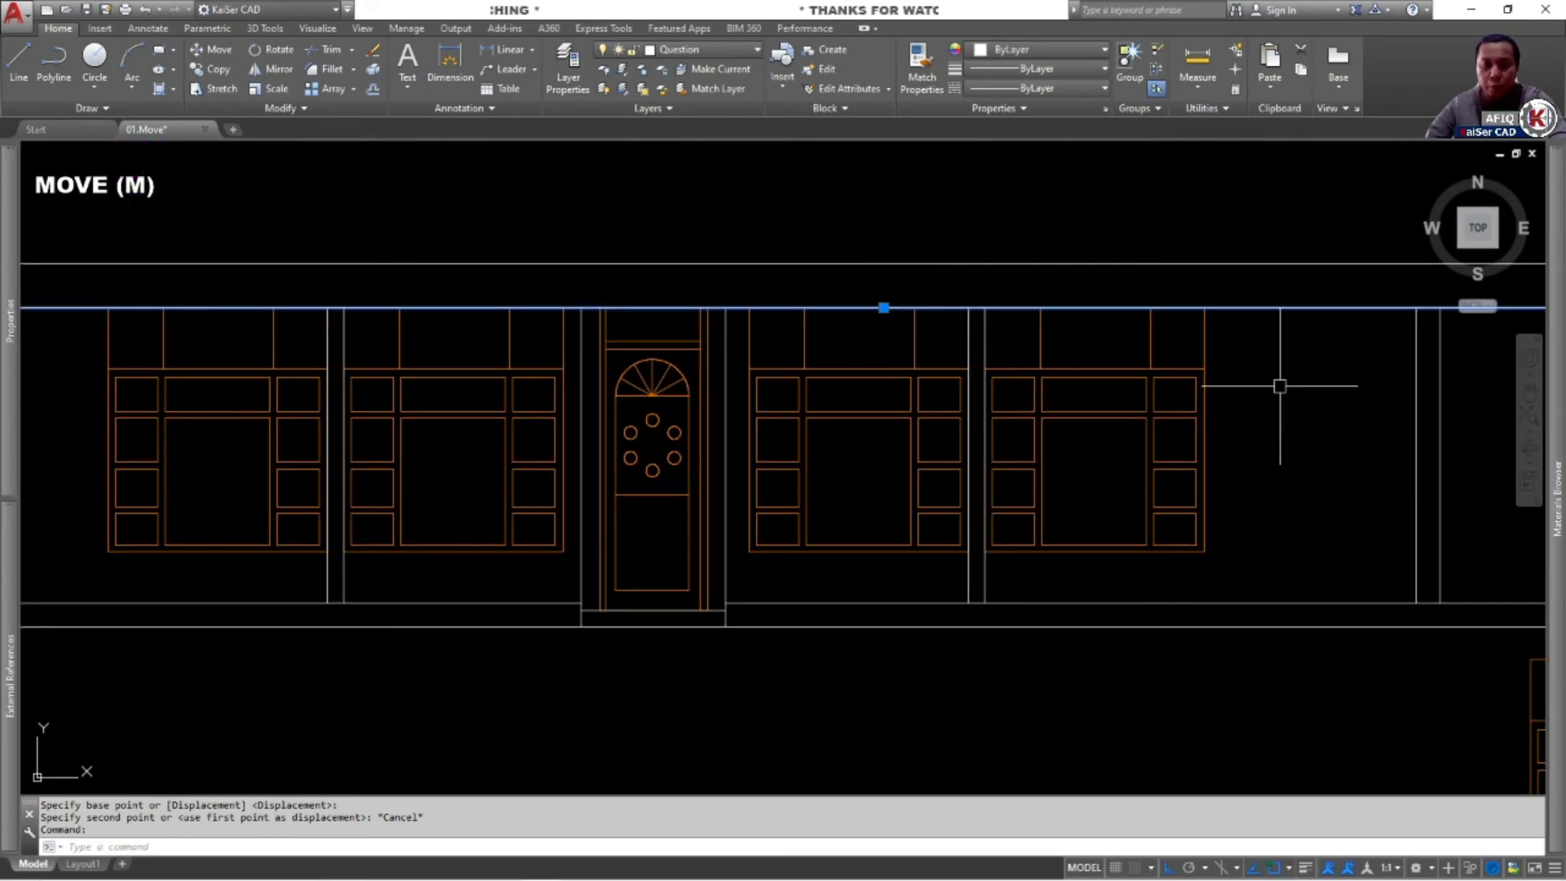
{"action": "middle_click_drag", "start_coordinate": [1280, 386], "coordinate": [668, 353]}
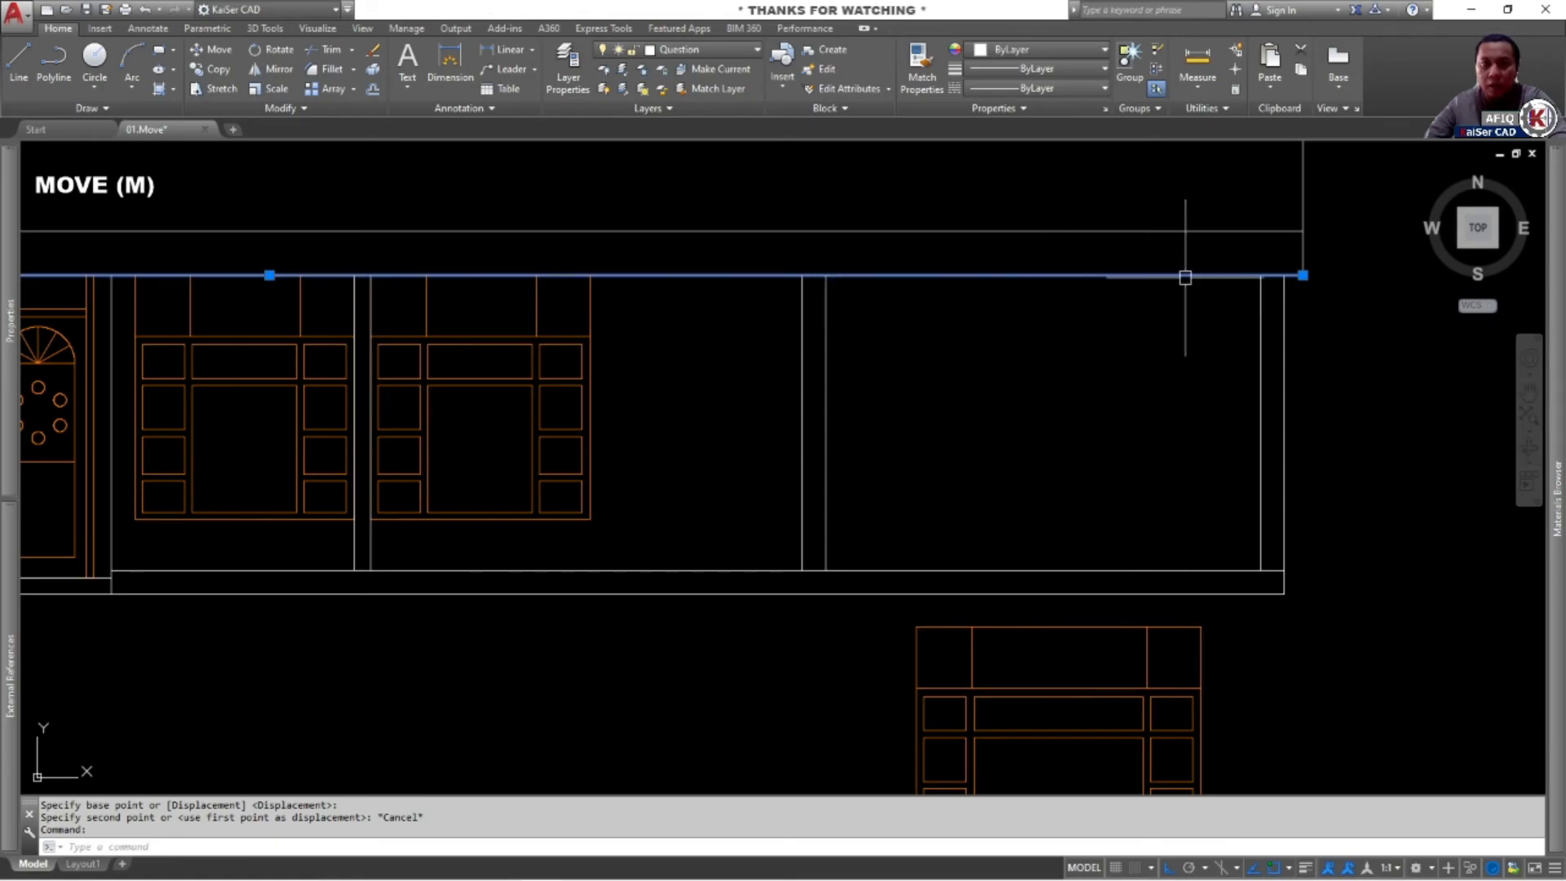
{"action": "key", "text": "Escape"}
Move the last ground-floor window by its top-edge midpoint to the Mid Between 2 Points of the last bay's inner post corners at the beam
{"action": "type", "text": "M"}
{"action": "key", "text": "Return"}
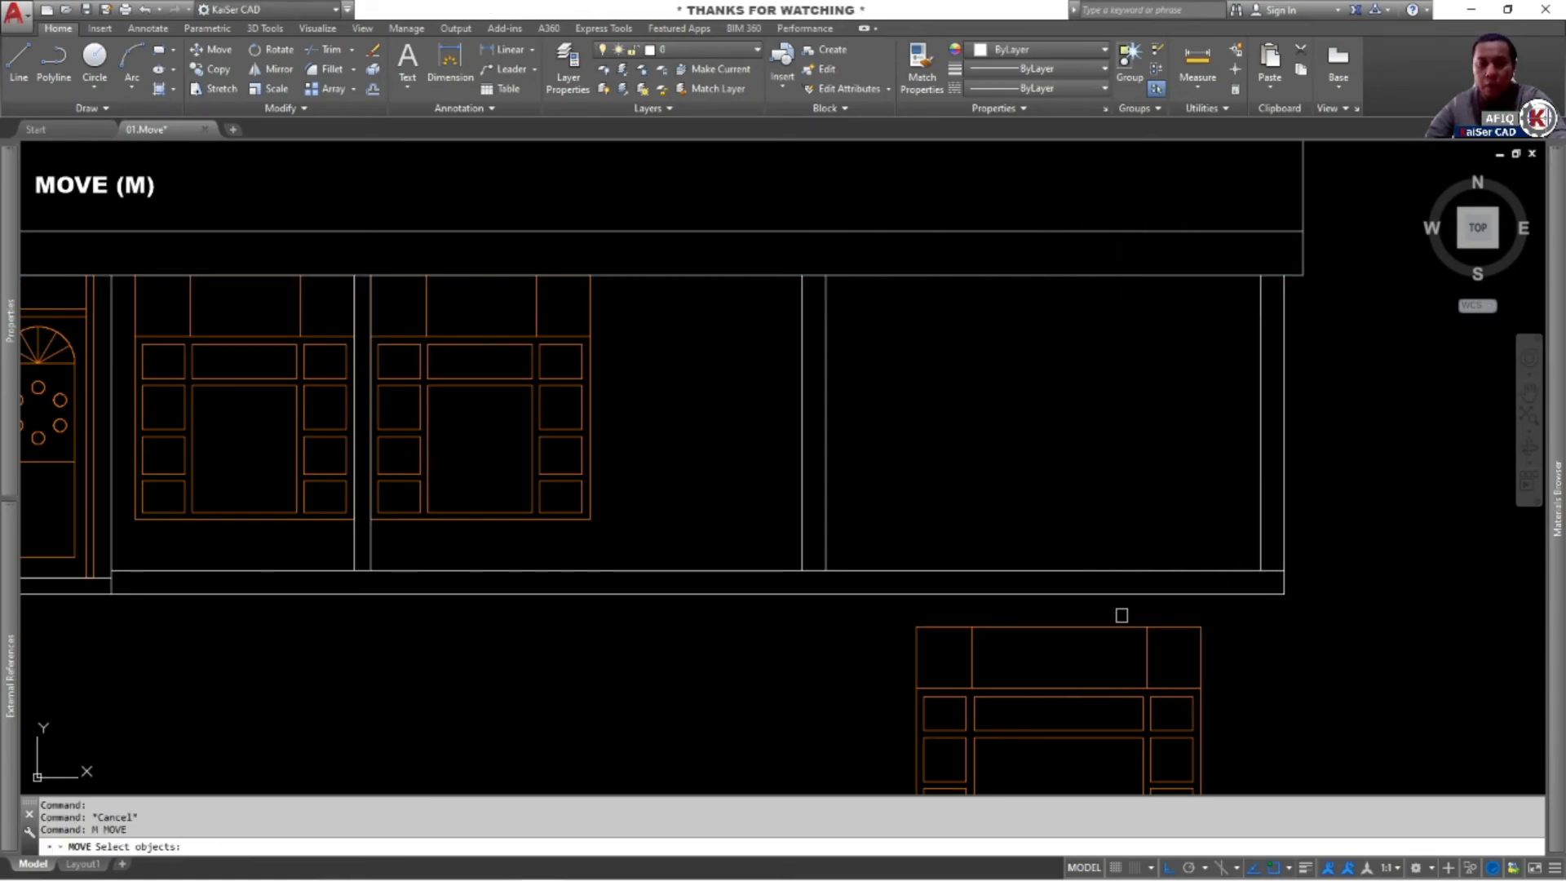
{"action": "left_click", "coordinate": [1122, 626]}
{"action": "key", "text": "Return"}
{"action": "left_click", "coordinate": [1059, 627]}
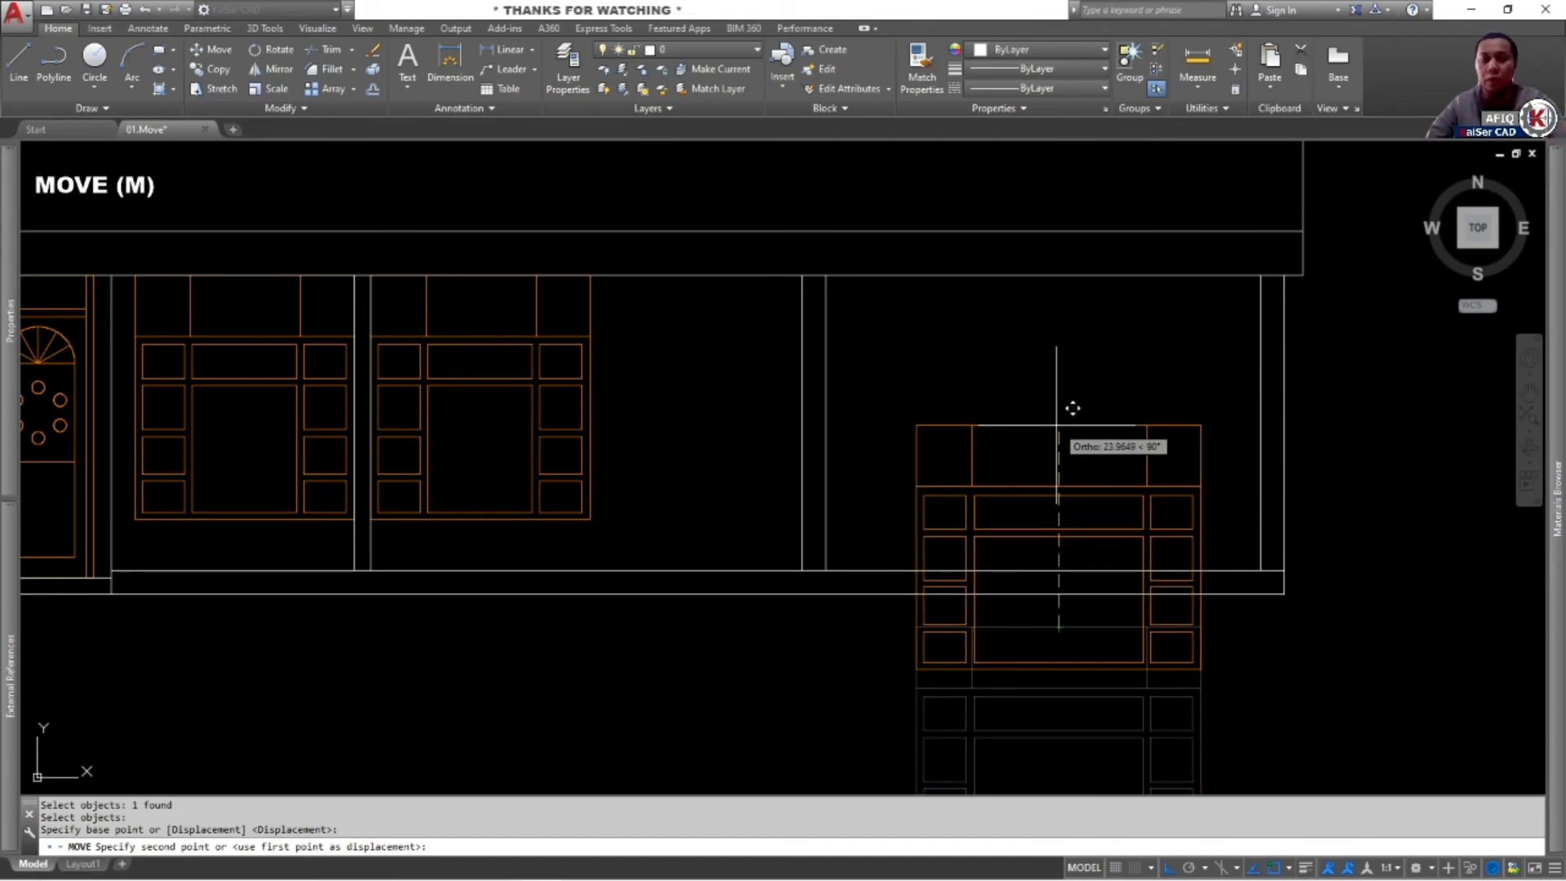
{"action": "right_click", "coordinate": [1057, 431], "text": "shift"}
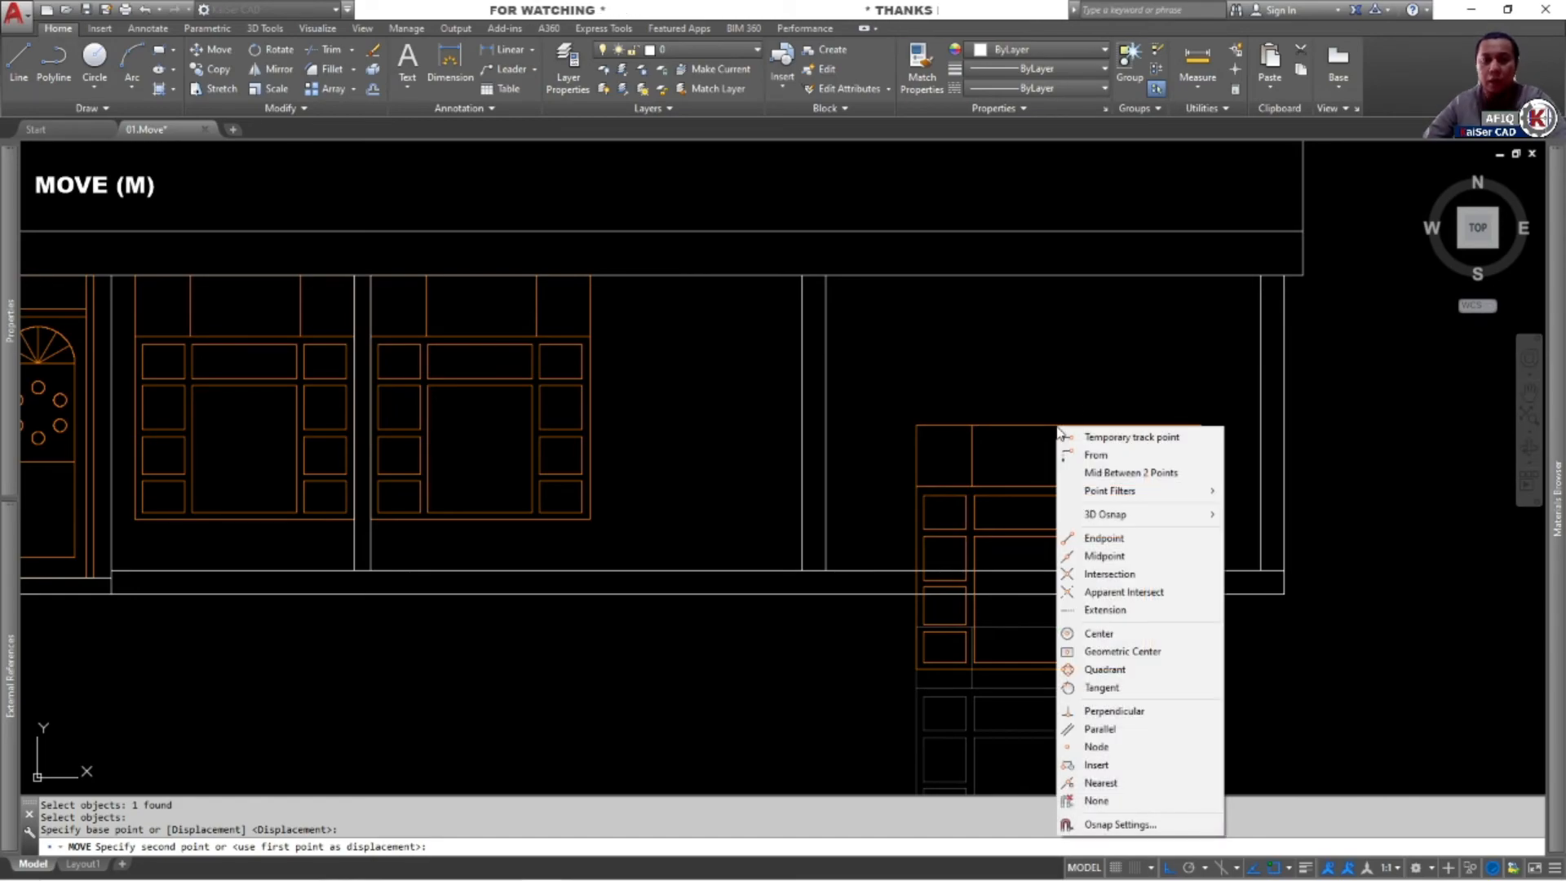
{"action": "left_click", "coordinate": [1110, 472]}
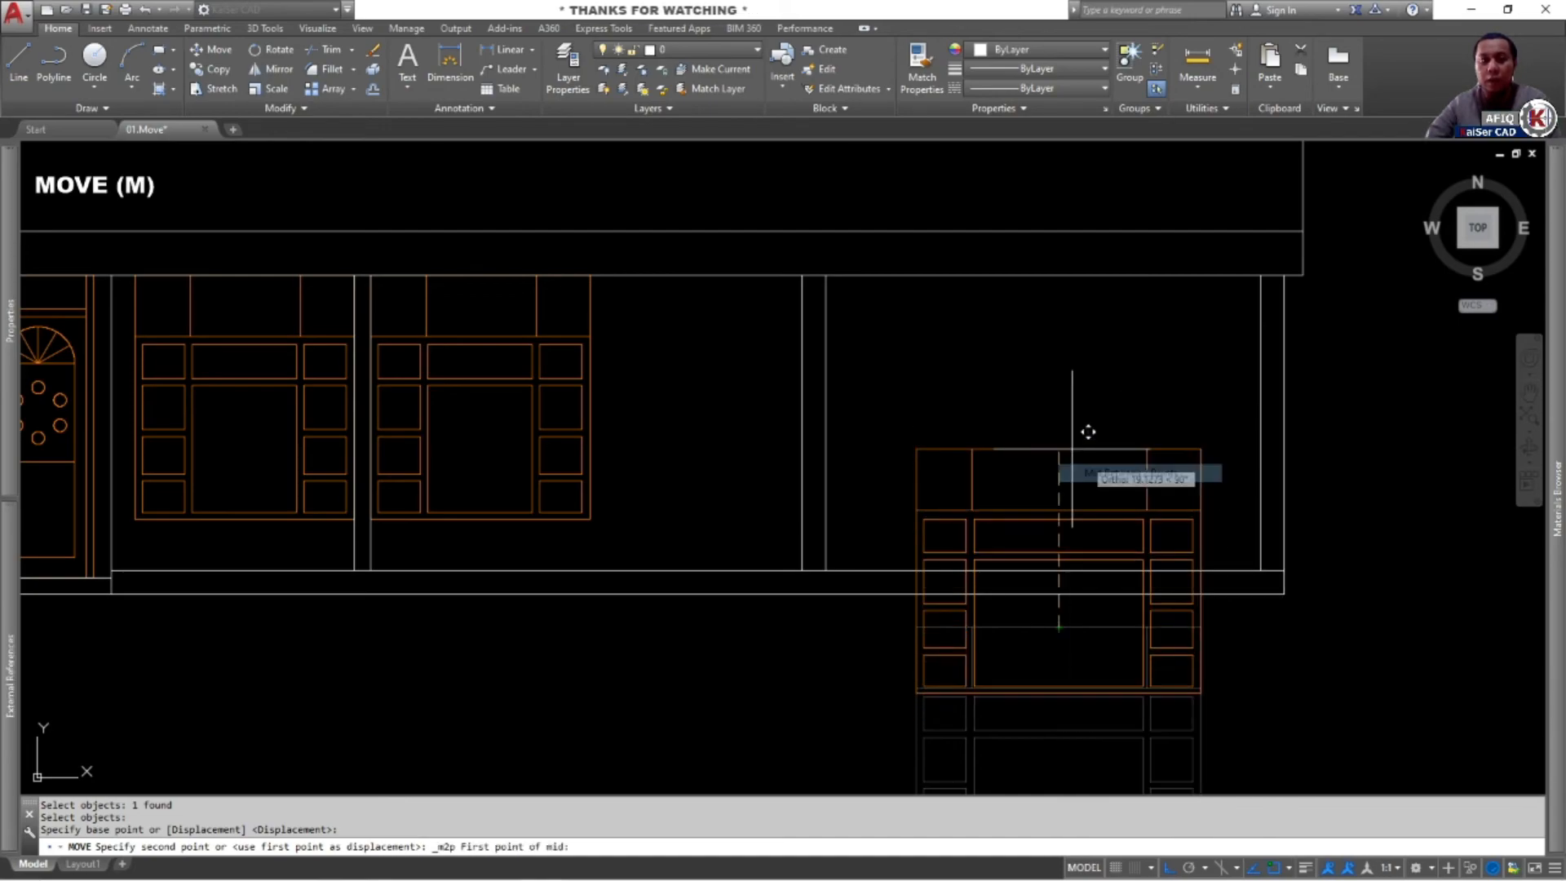
{"action": "left_click", "coordinate": [826, 275]}
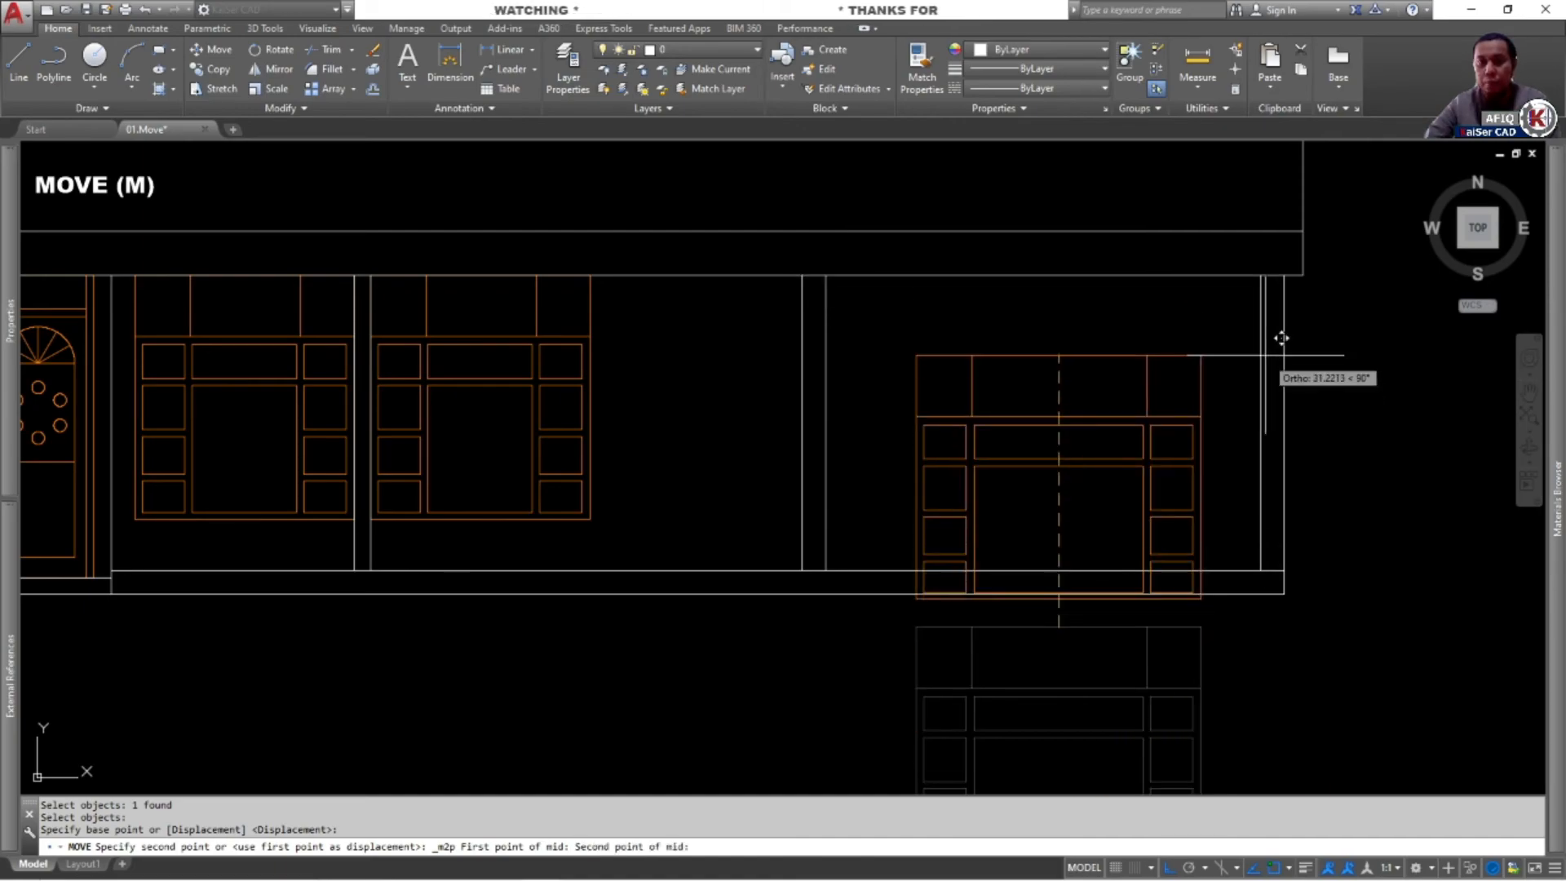
{"action": "left_click", "coordinate": [1252, 313]}
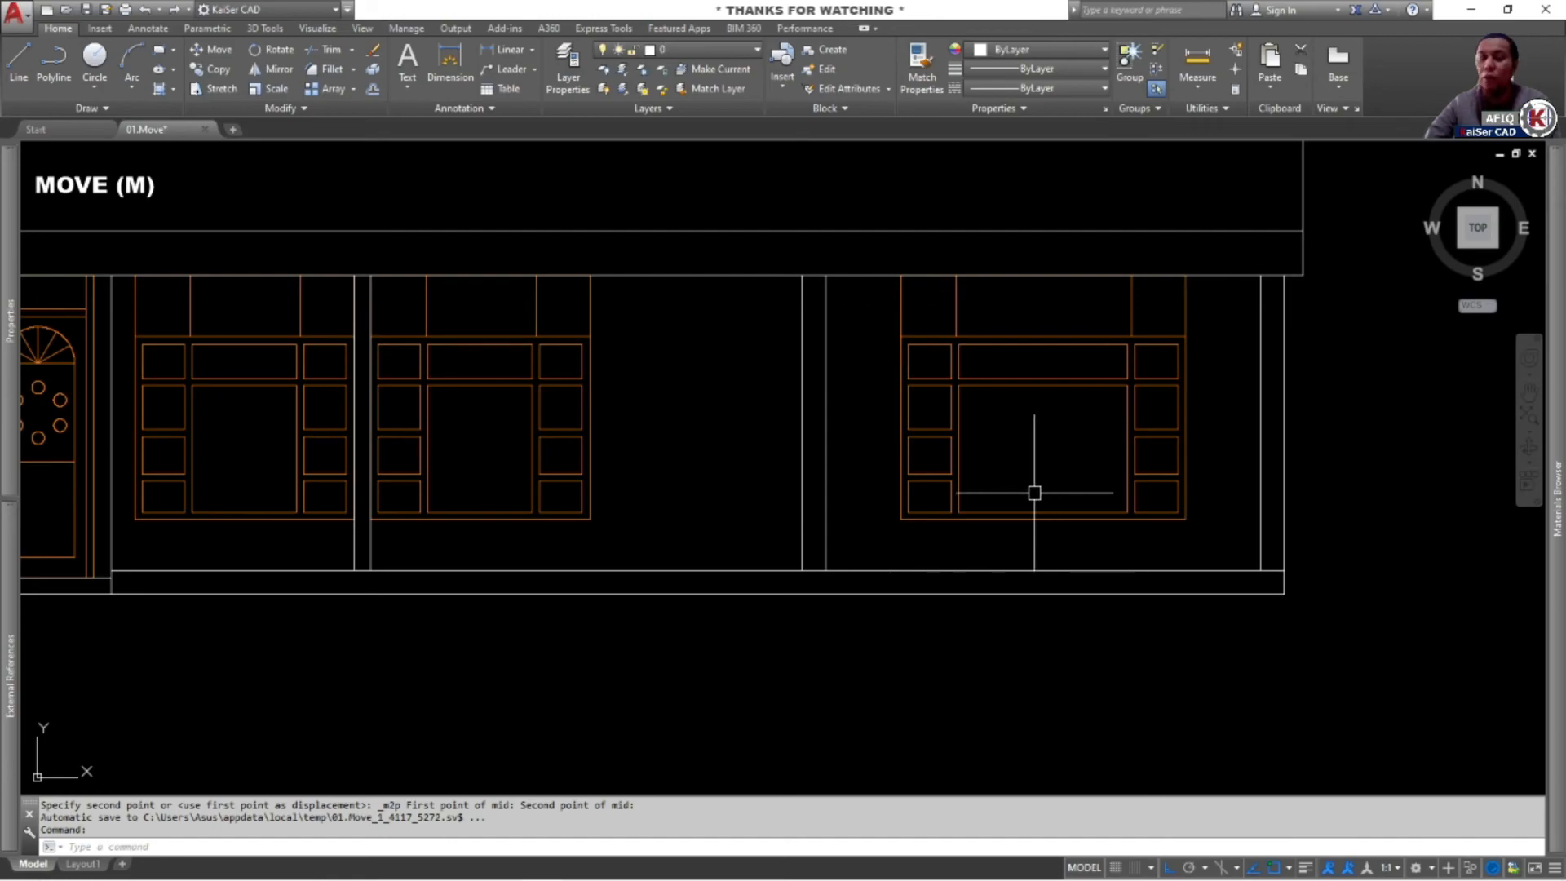
{"action": "middle_click", "coordinate": [756, 540]}
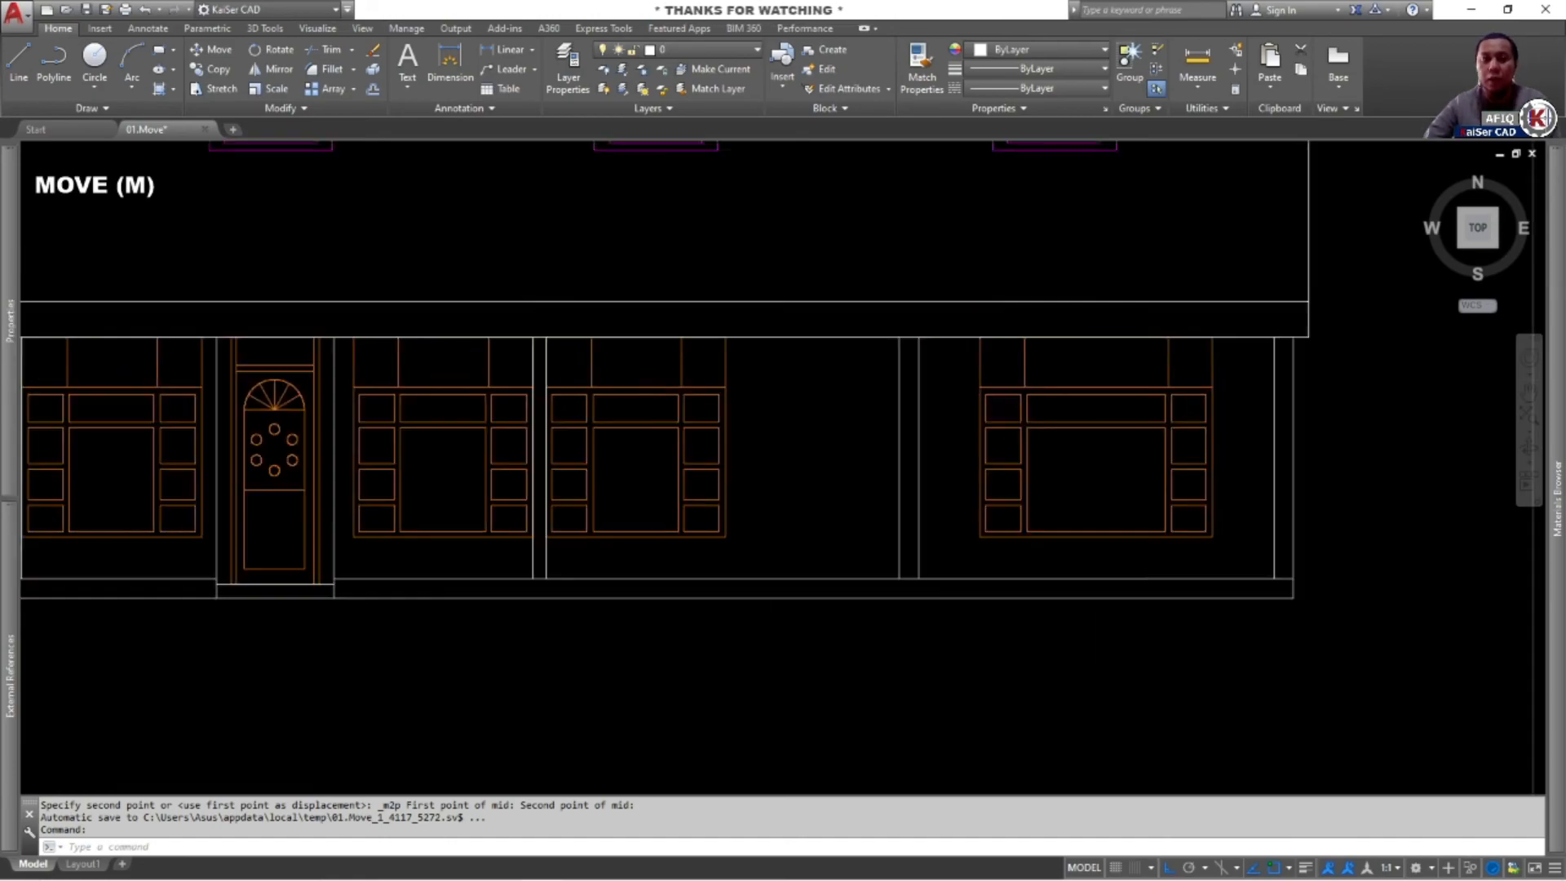